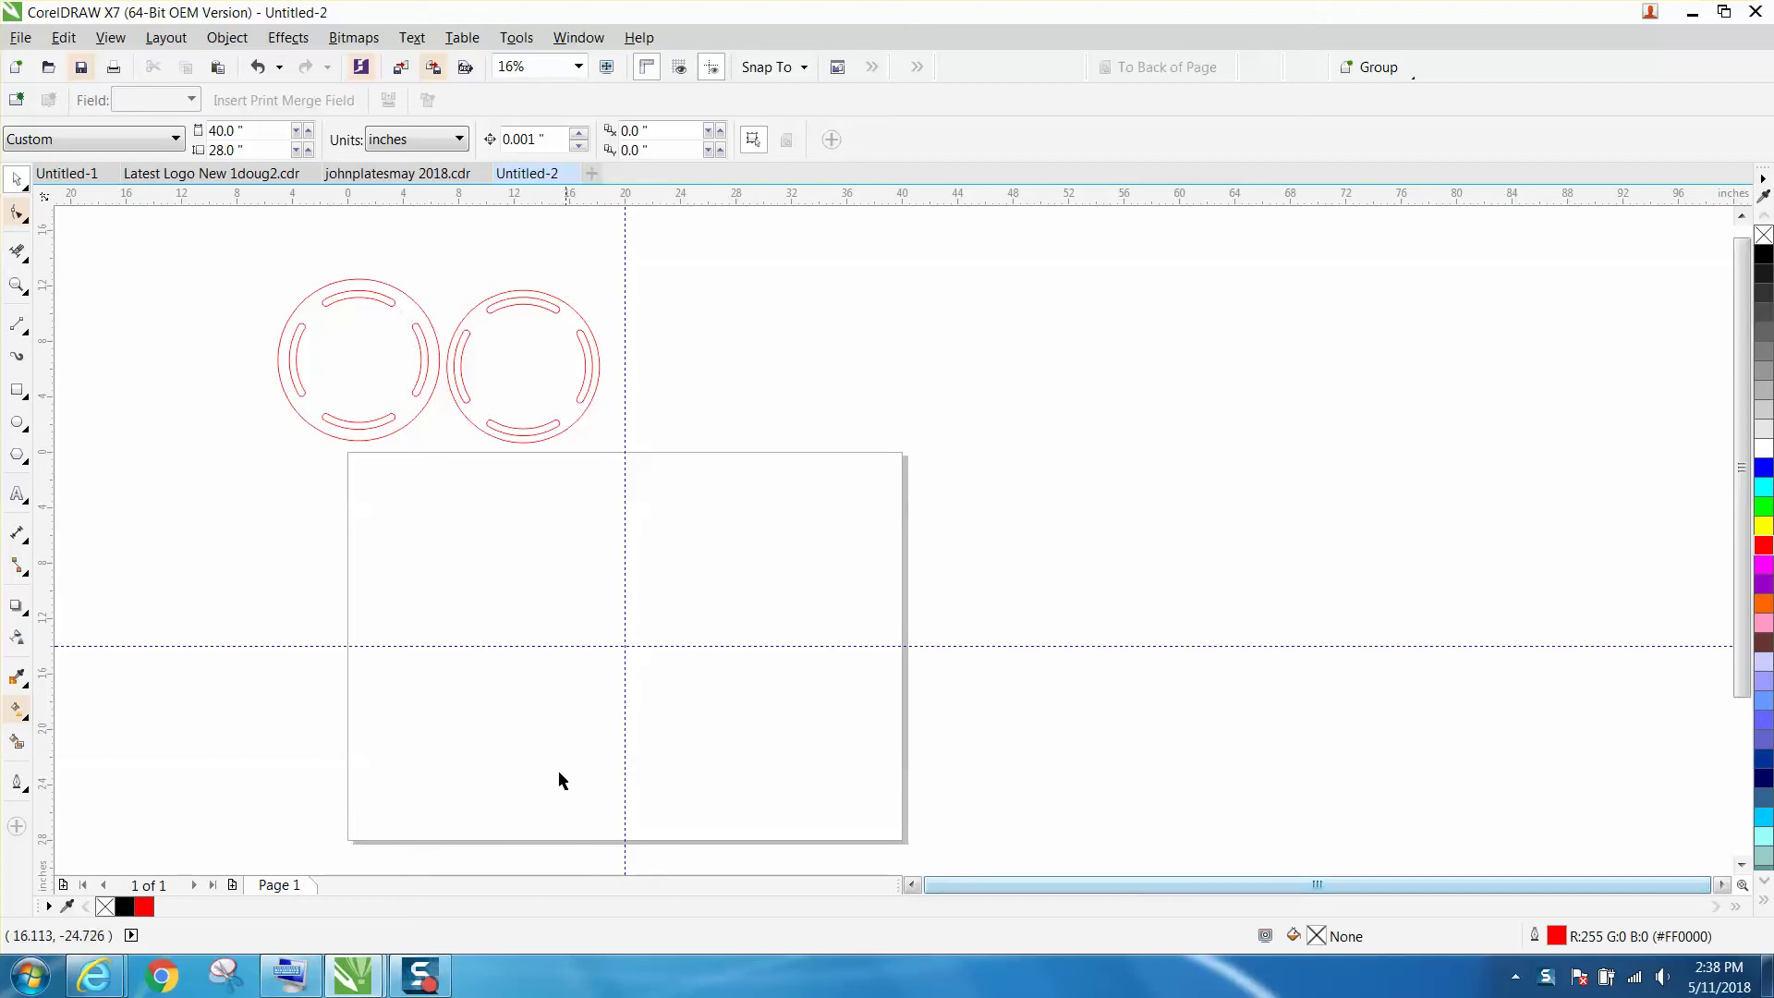
Step: Zoom in to inspect the two finished plates and a slot close up
click(28, 283)
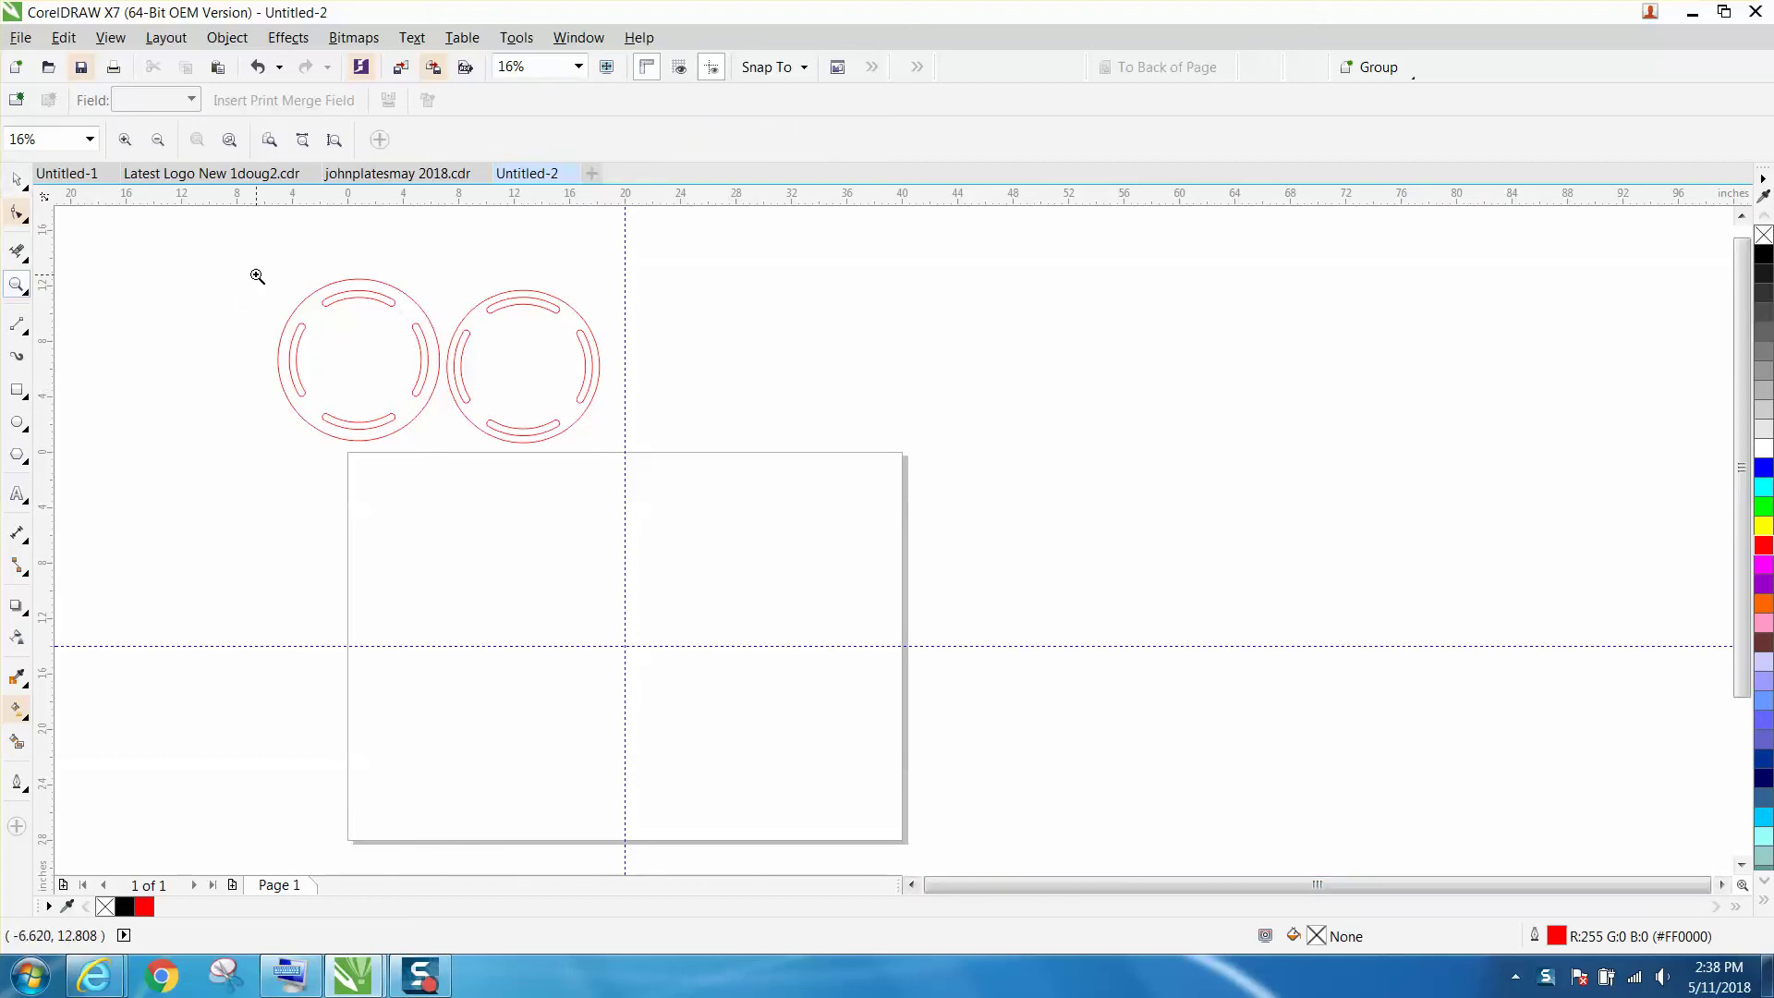
drag(251, 269, 693, 456)
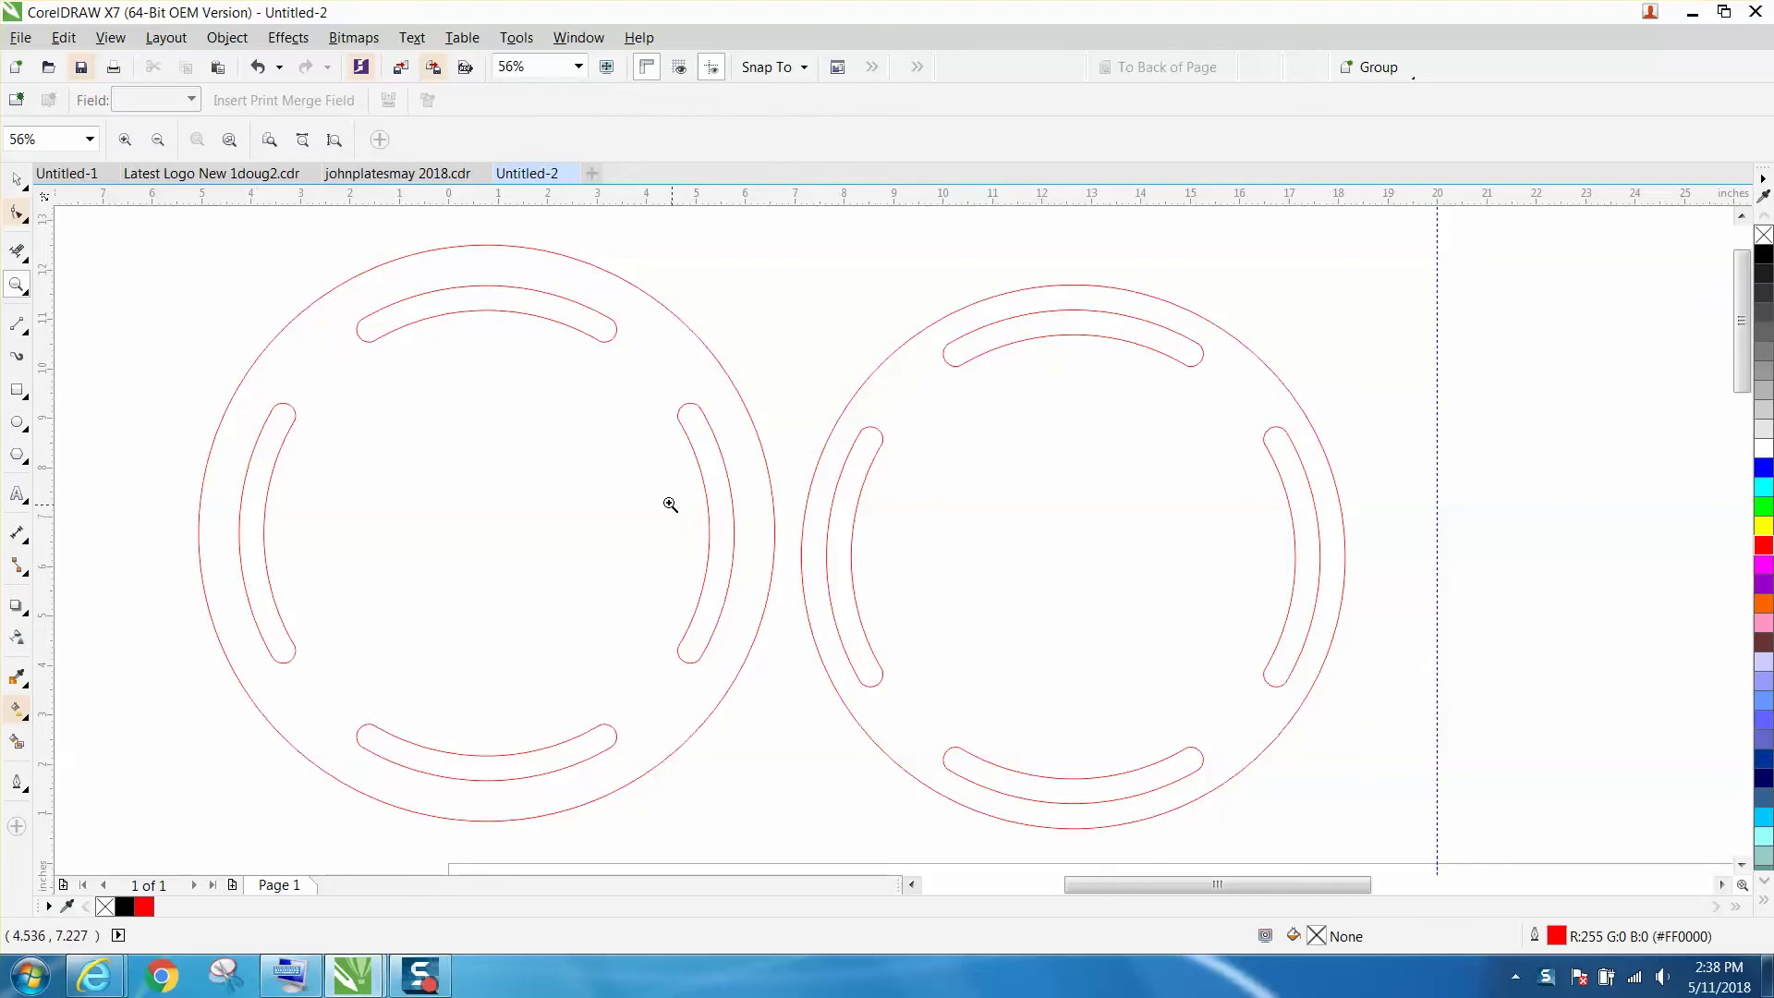
scroll(671, 504, down, 3)
drag(539, 436, 889, 595)
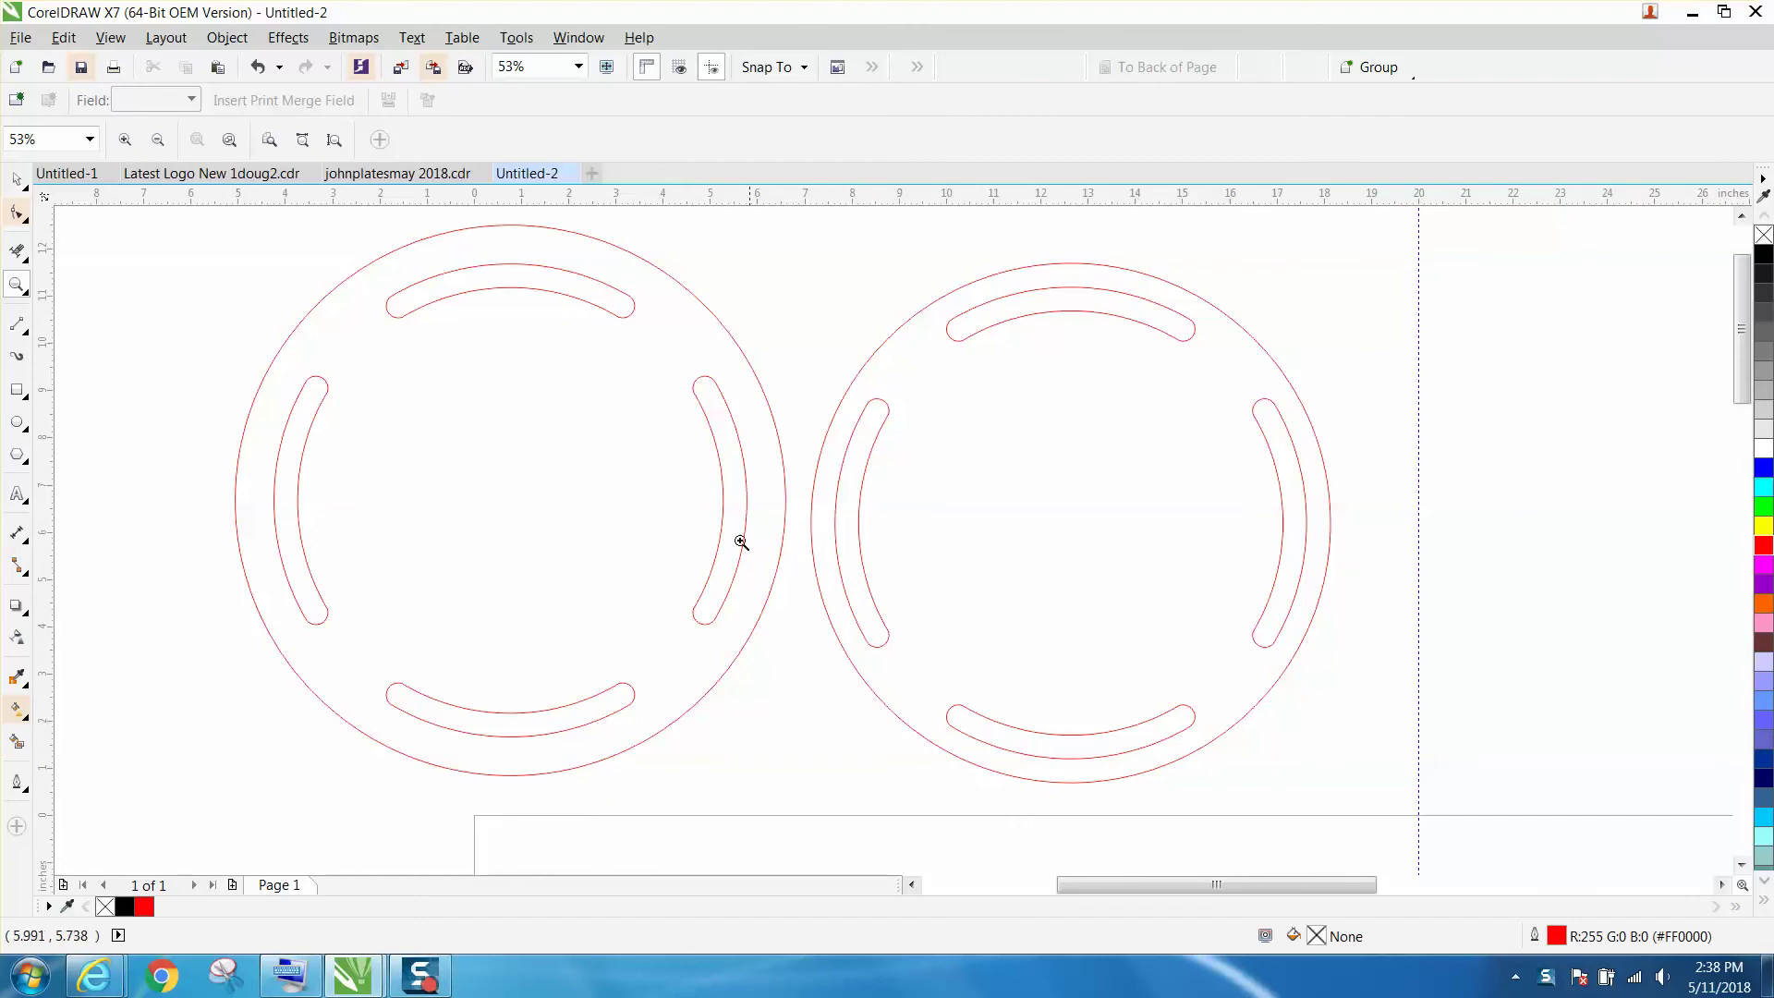
scroll(721, 539, down, 1)
scroll(718, 536, down, 2)
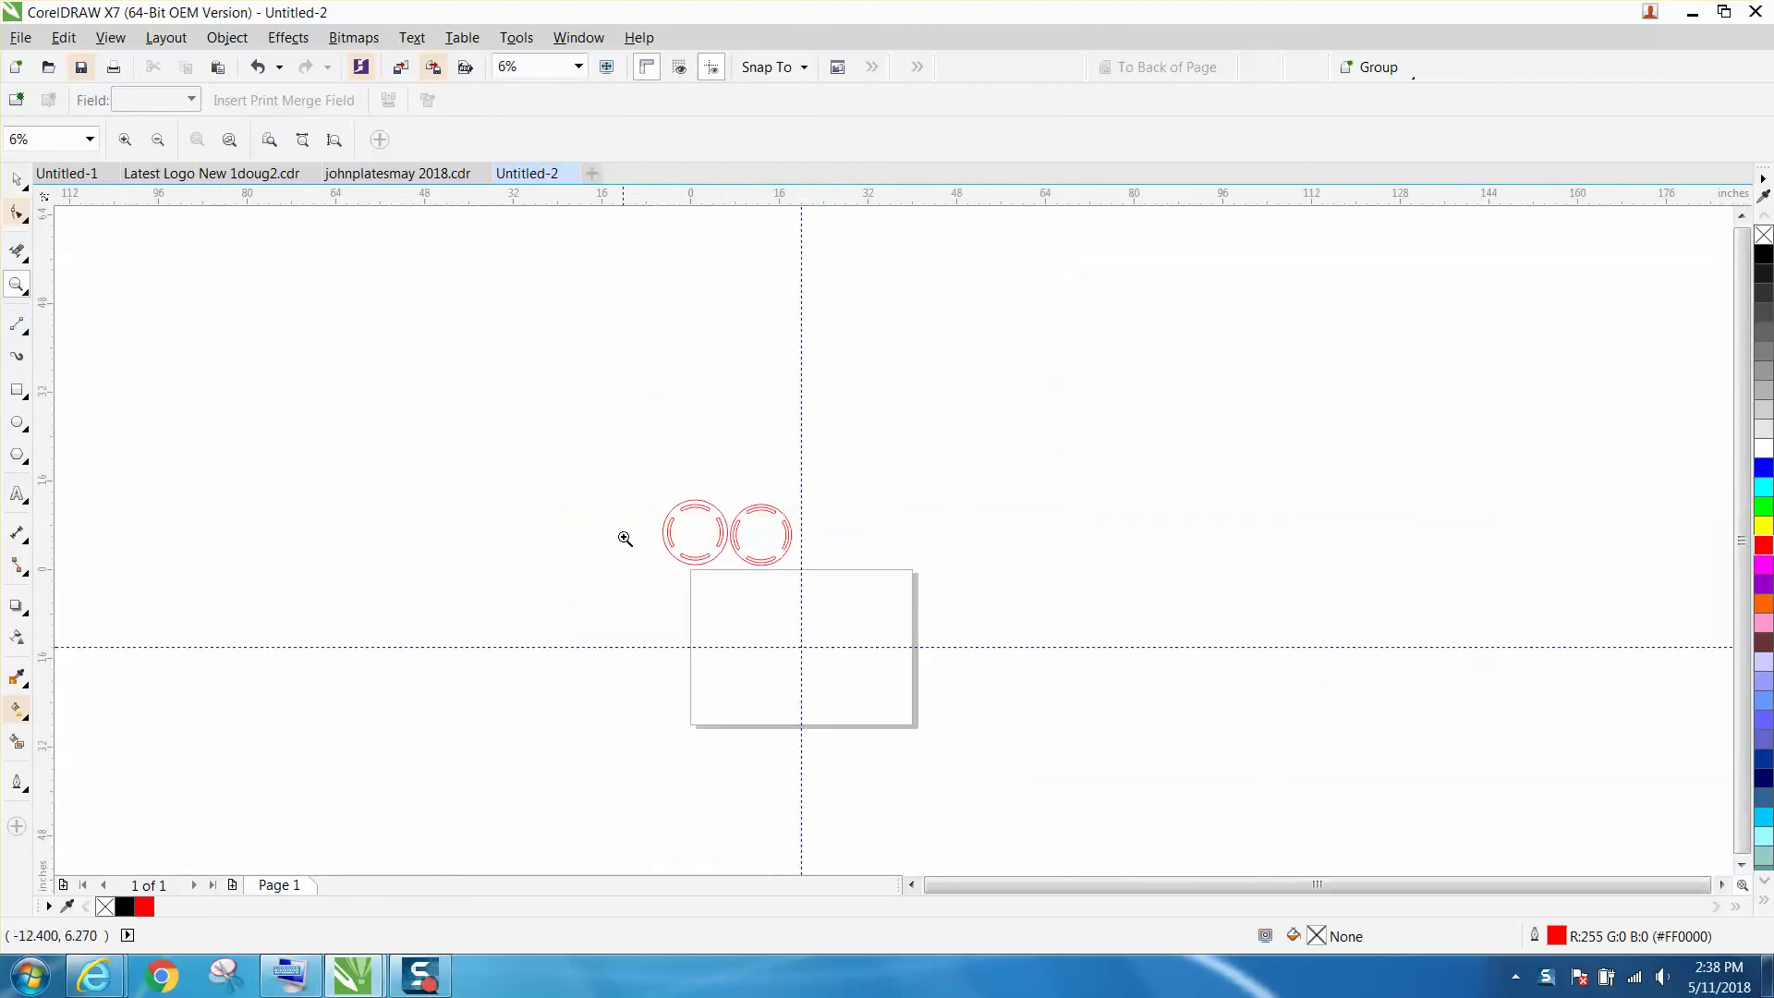
drag(635, 557, 985, 769)
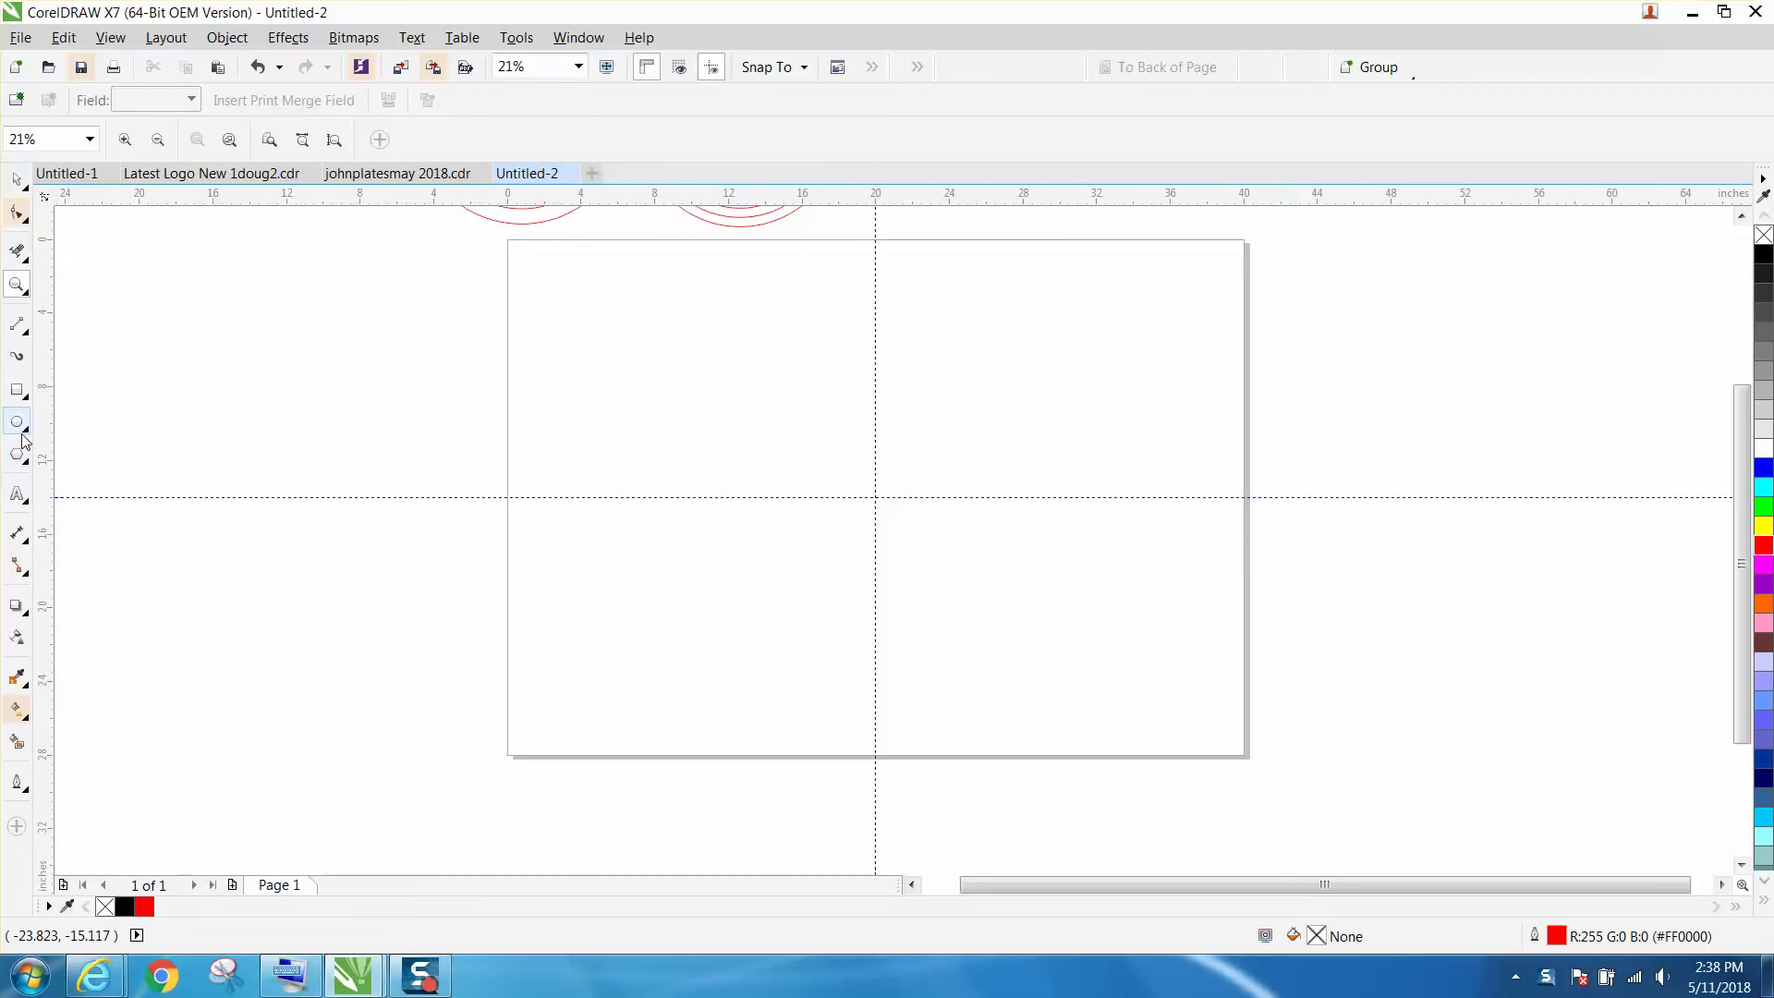
scroll(549, 396, down, 1)
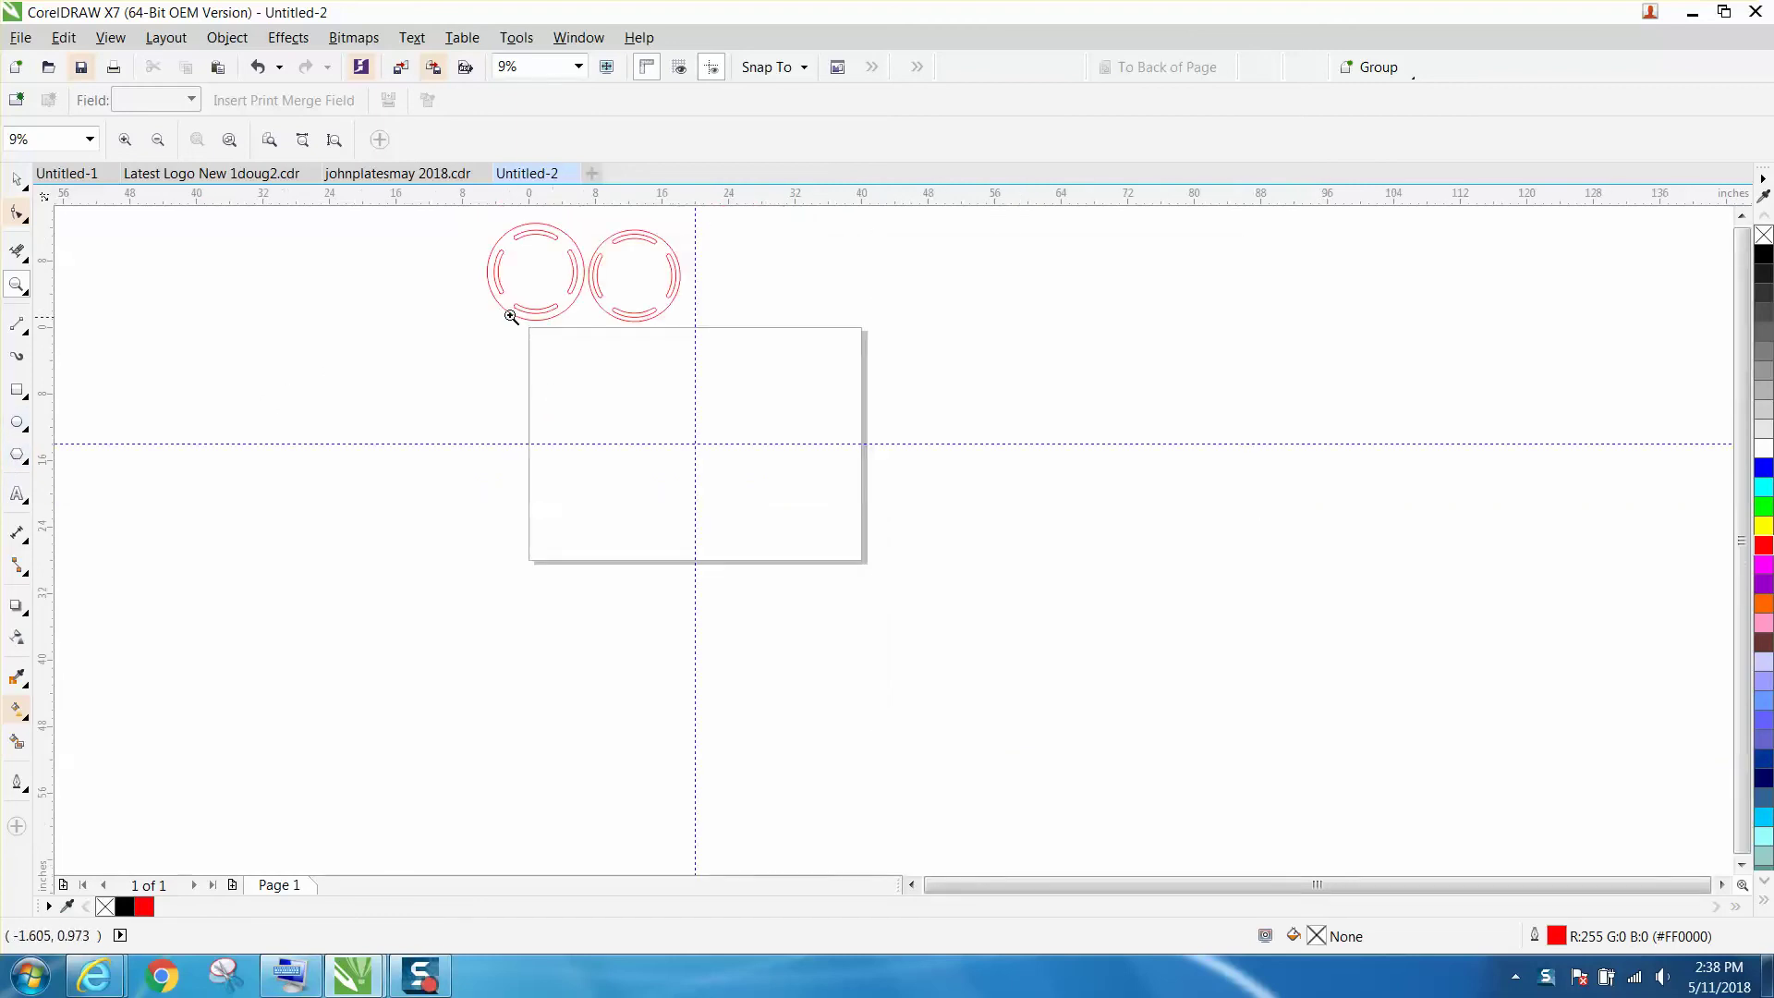
drag(510, 296, 591, 332)
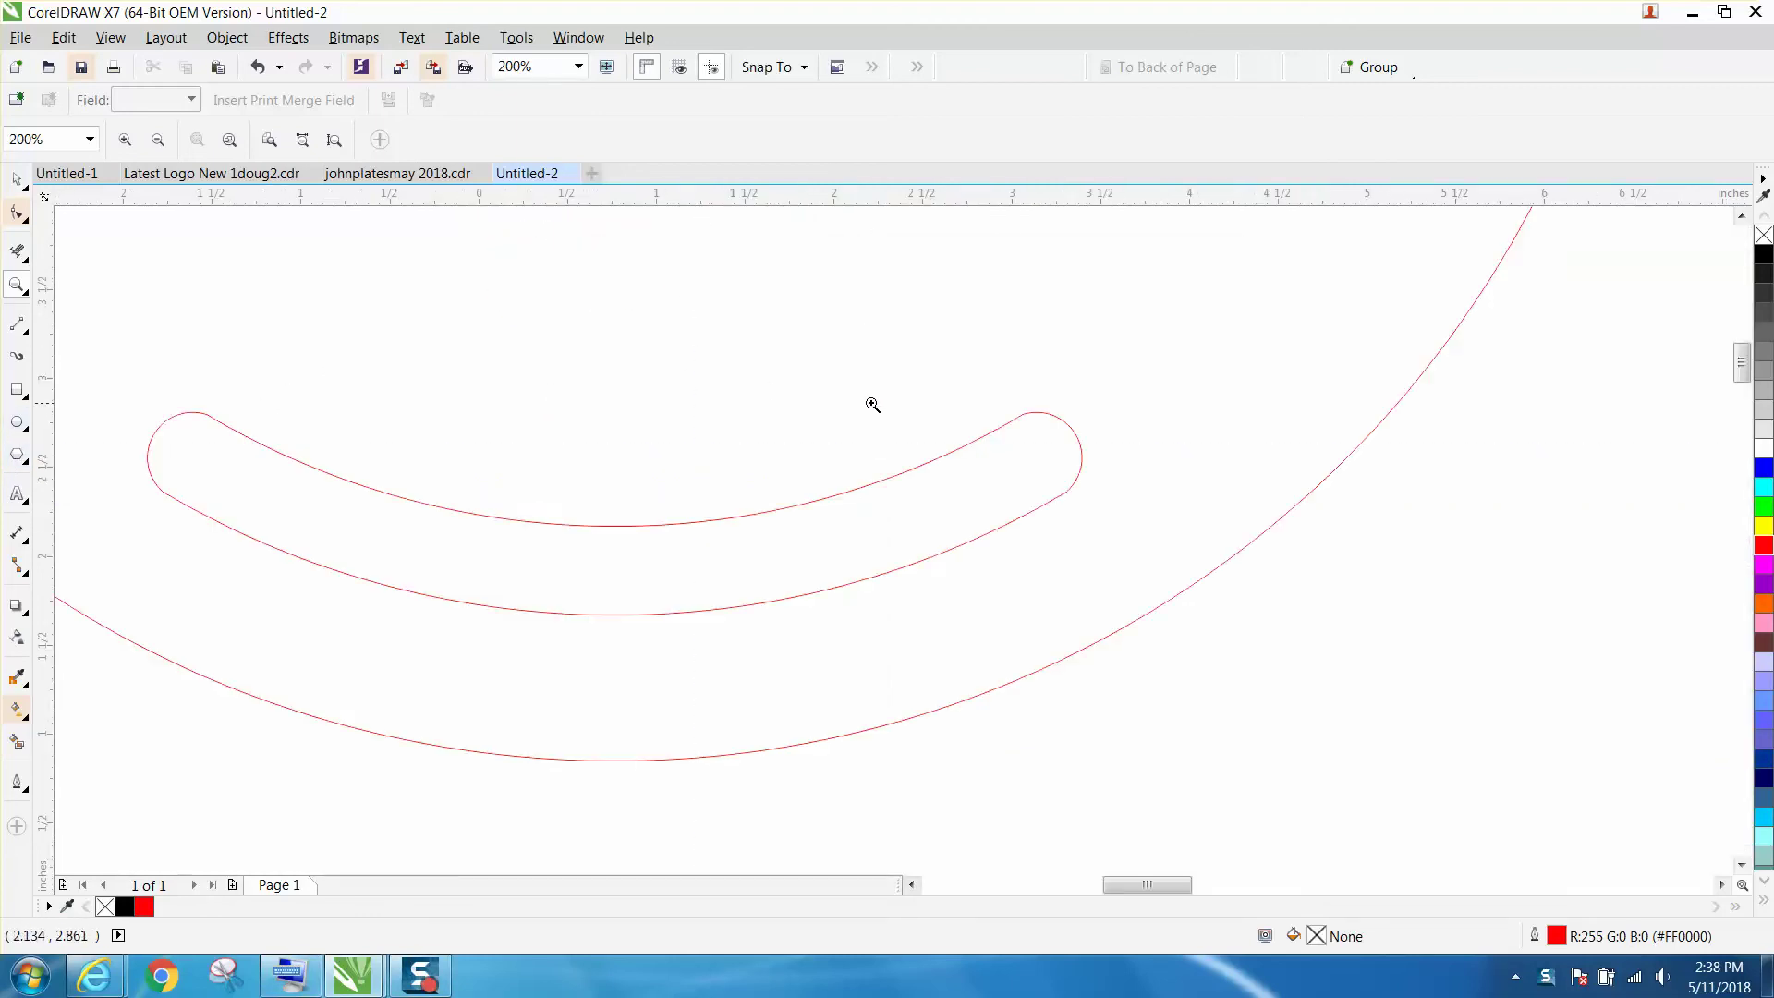
scroll(594, 456, down, 4)
Step: Draw a circle centred on the page and set its width to 10 inches
key(F7)
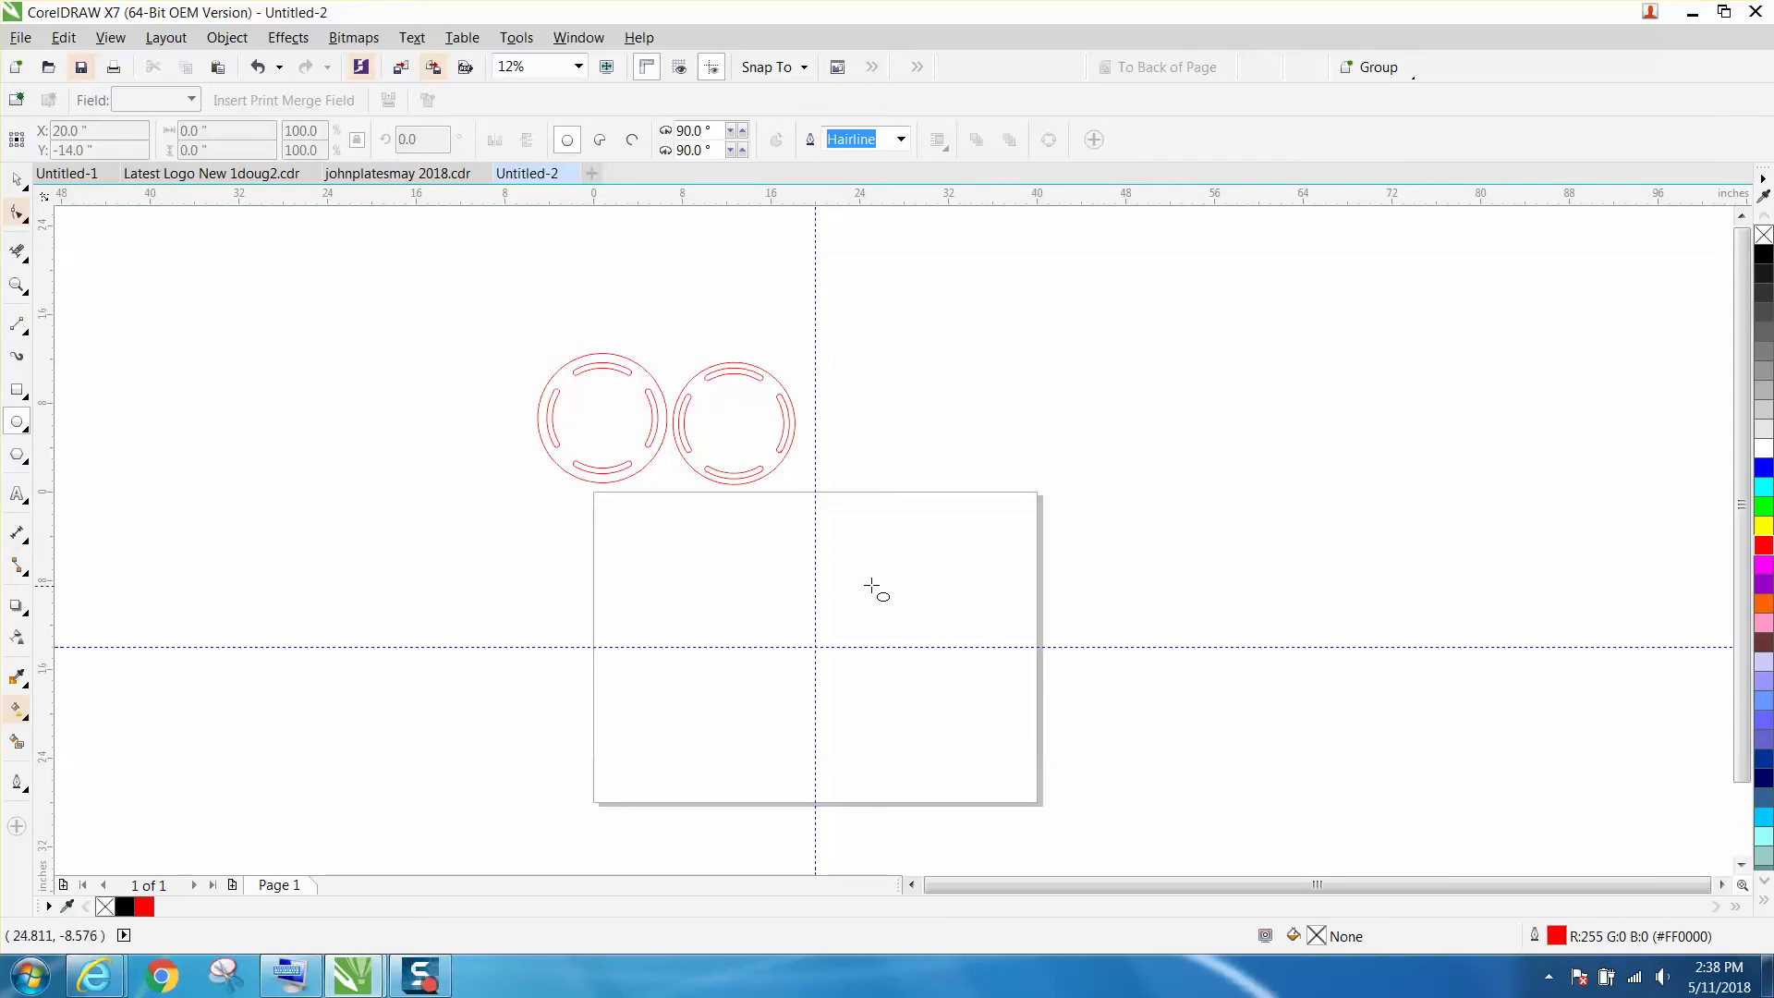
drag(875, 584, 722, 691)
key(p)
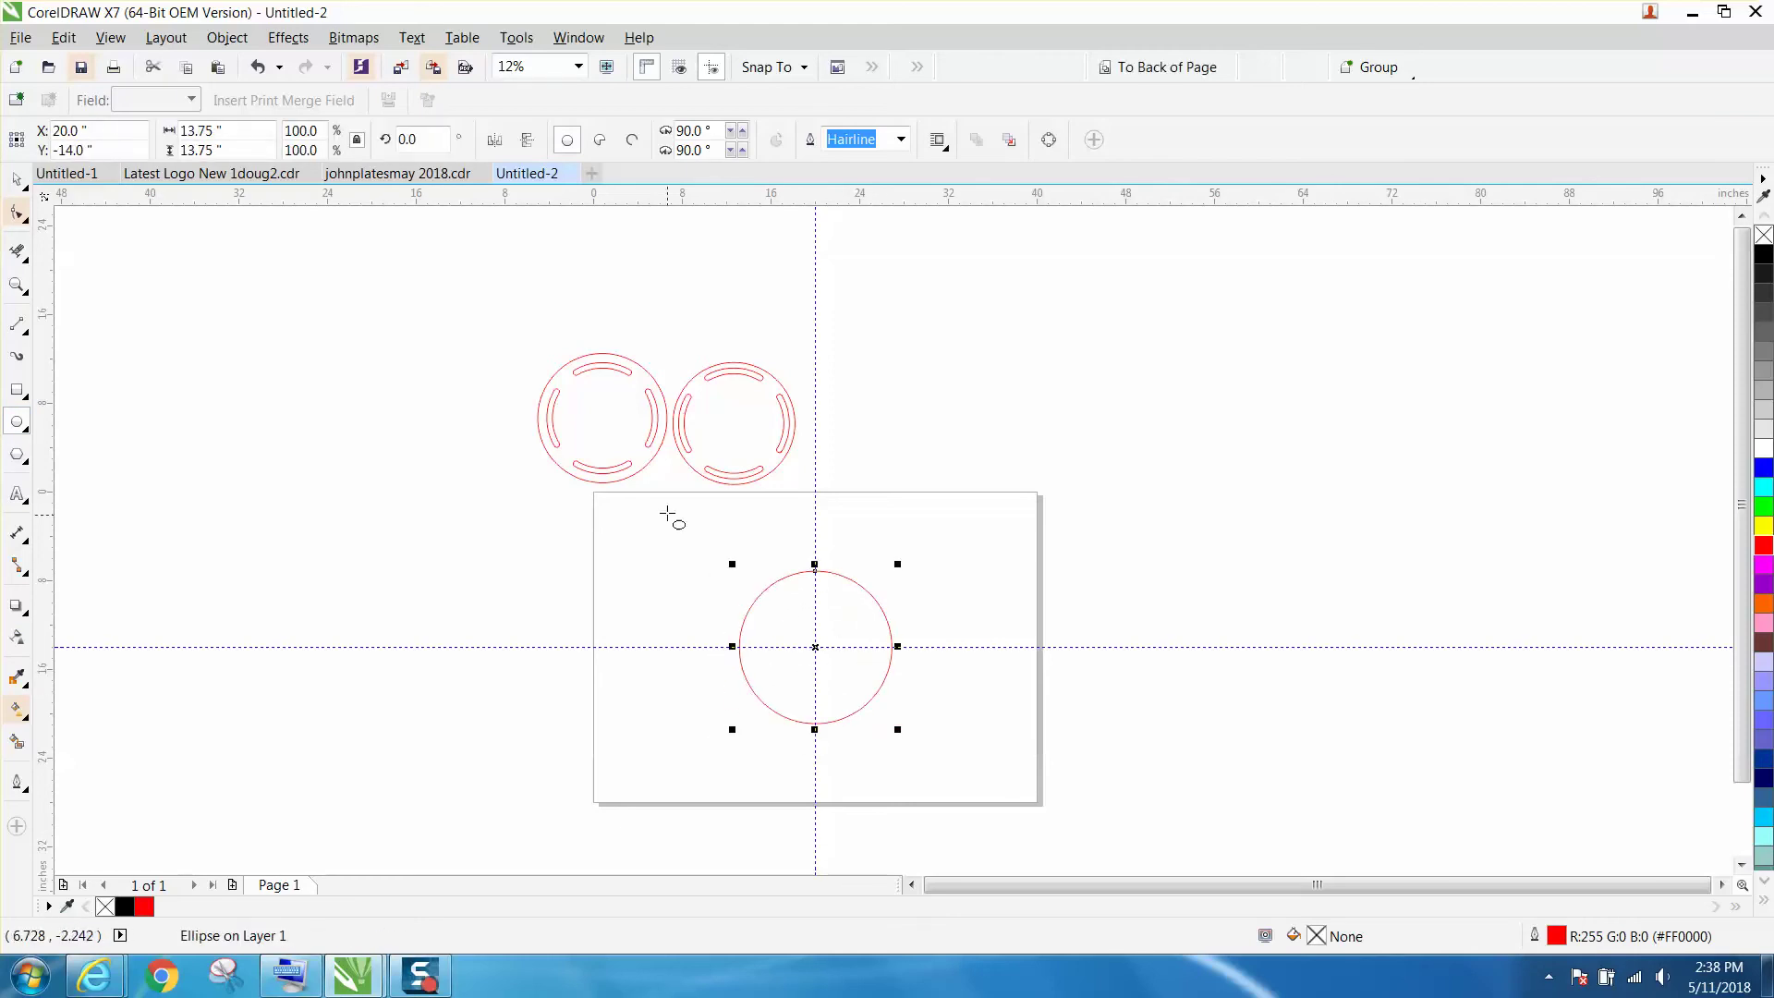
double_click(208, 130)
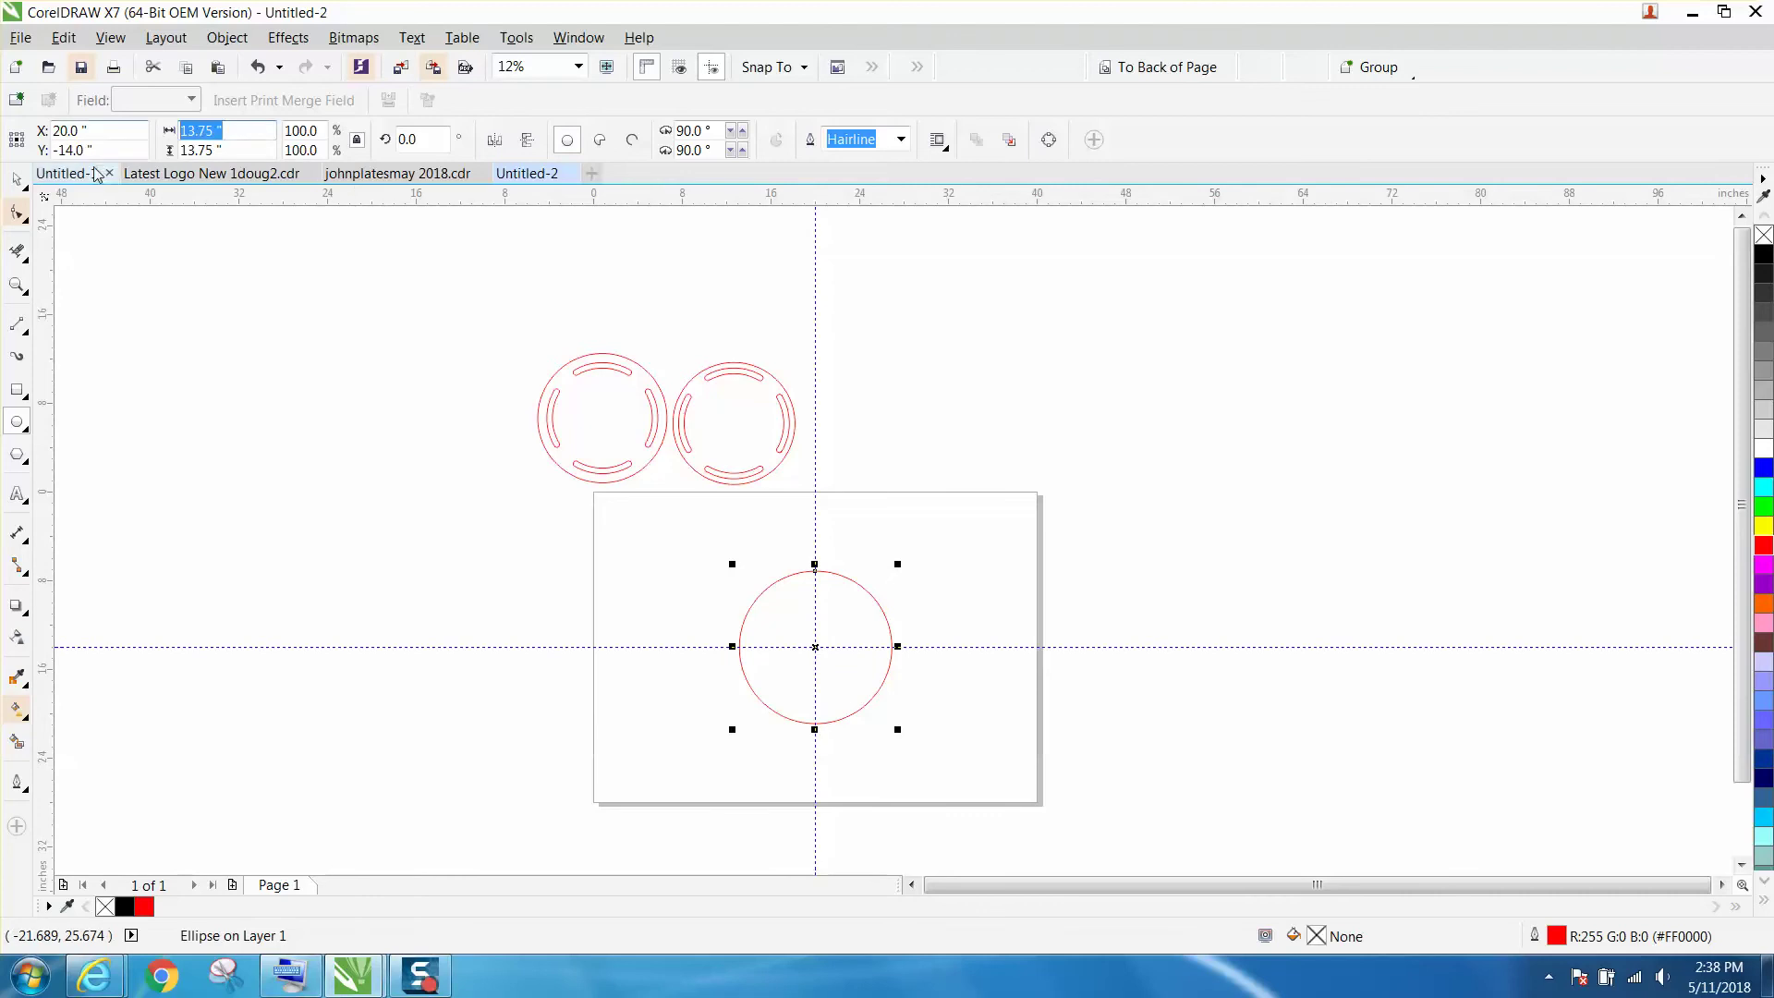
text(10)
key(Return)
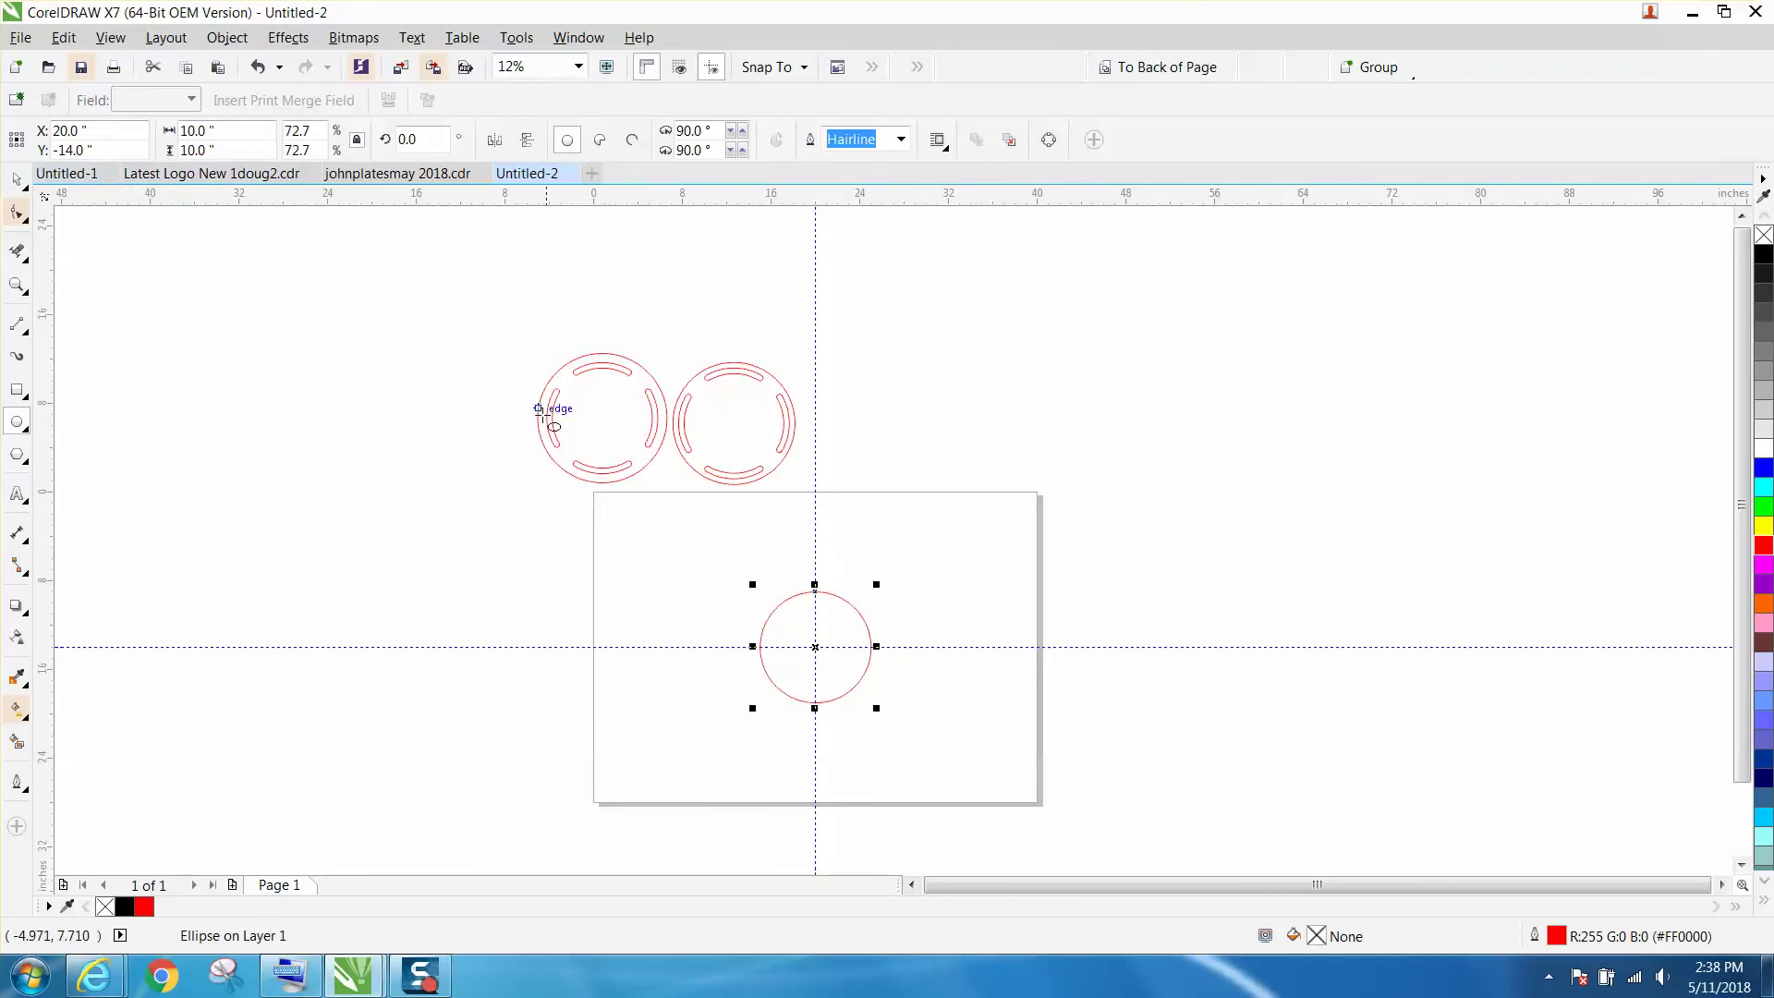
Step: Add a concentric 9-inch circle inside it and sketch a small circle left of the ring
click(17, 285)
drag(721, 571, 965, 737)
key(space)
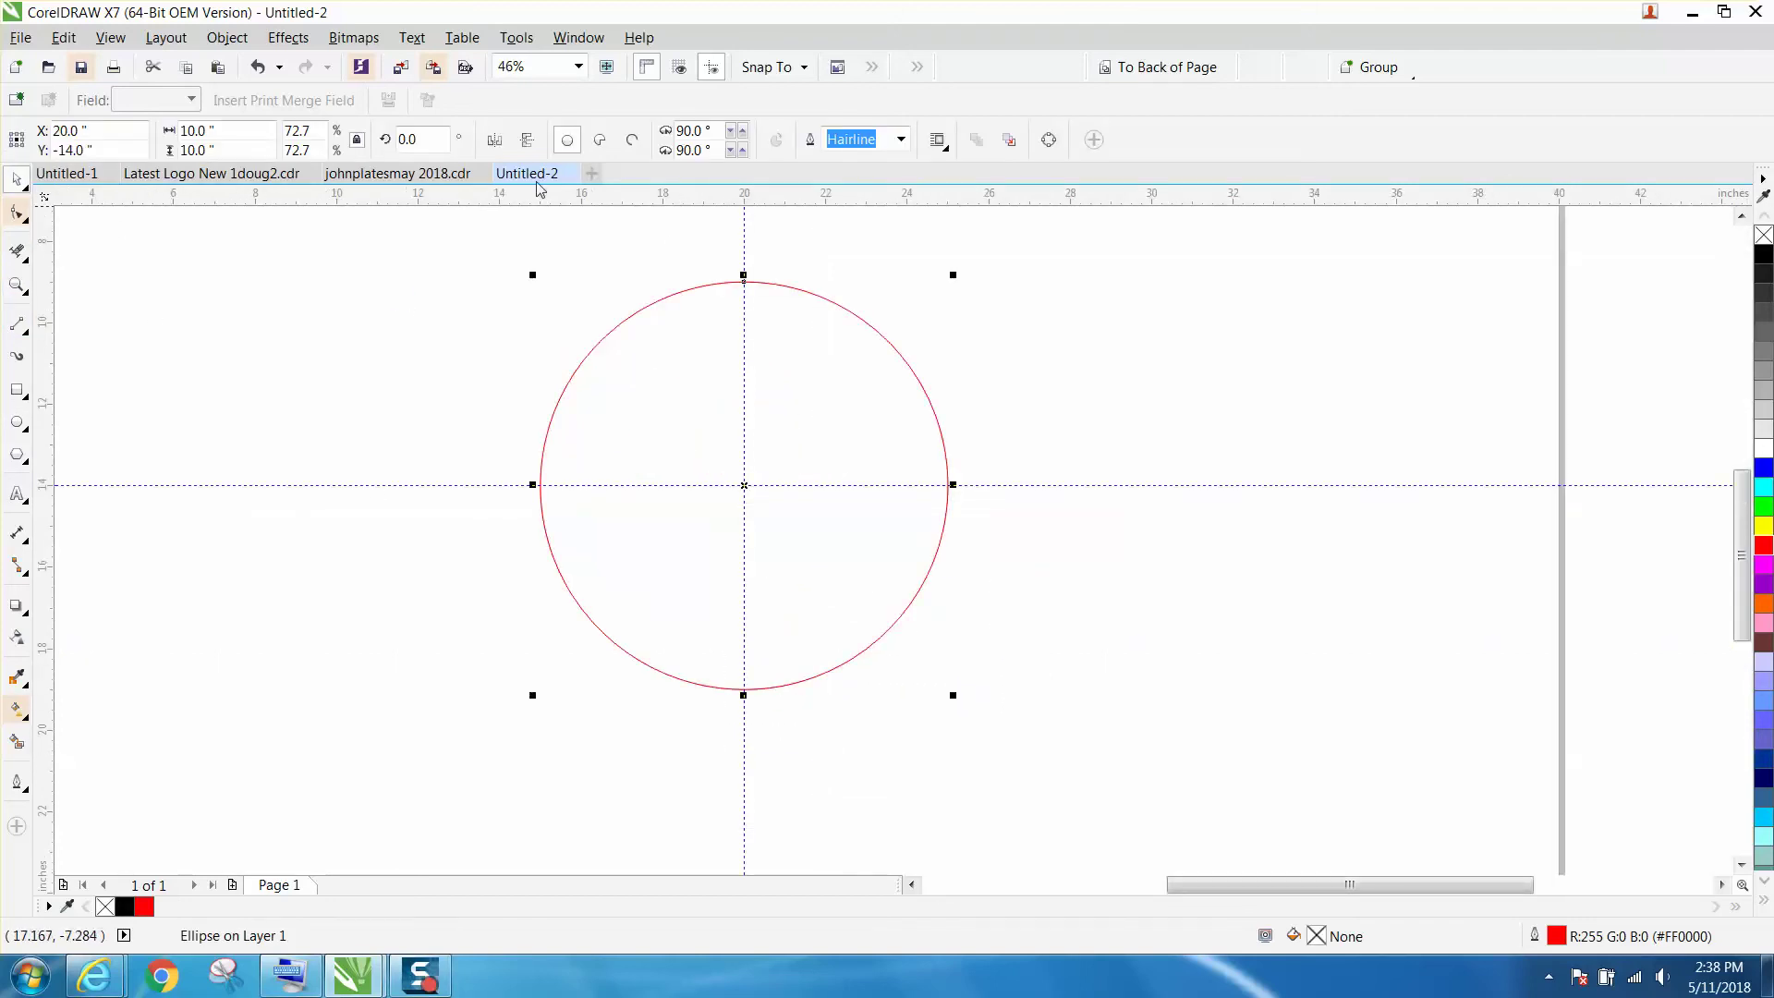
click(159, 130)
text(9)
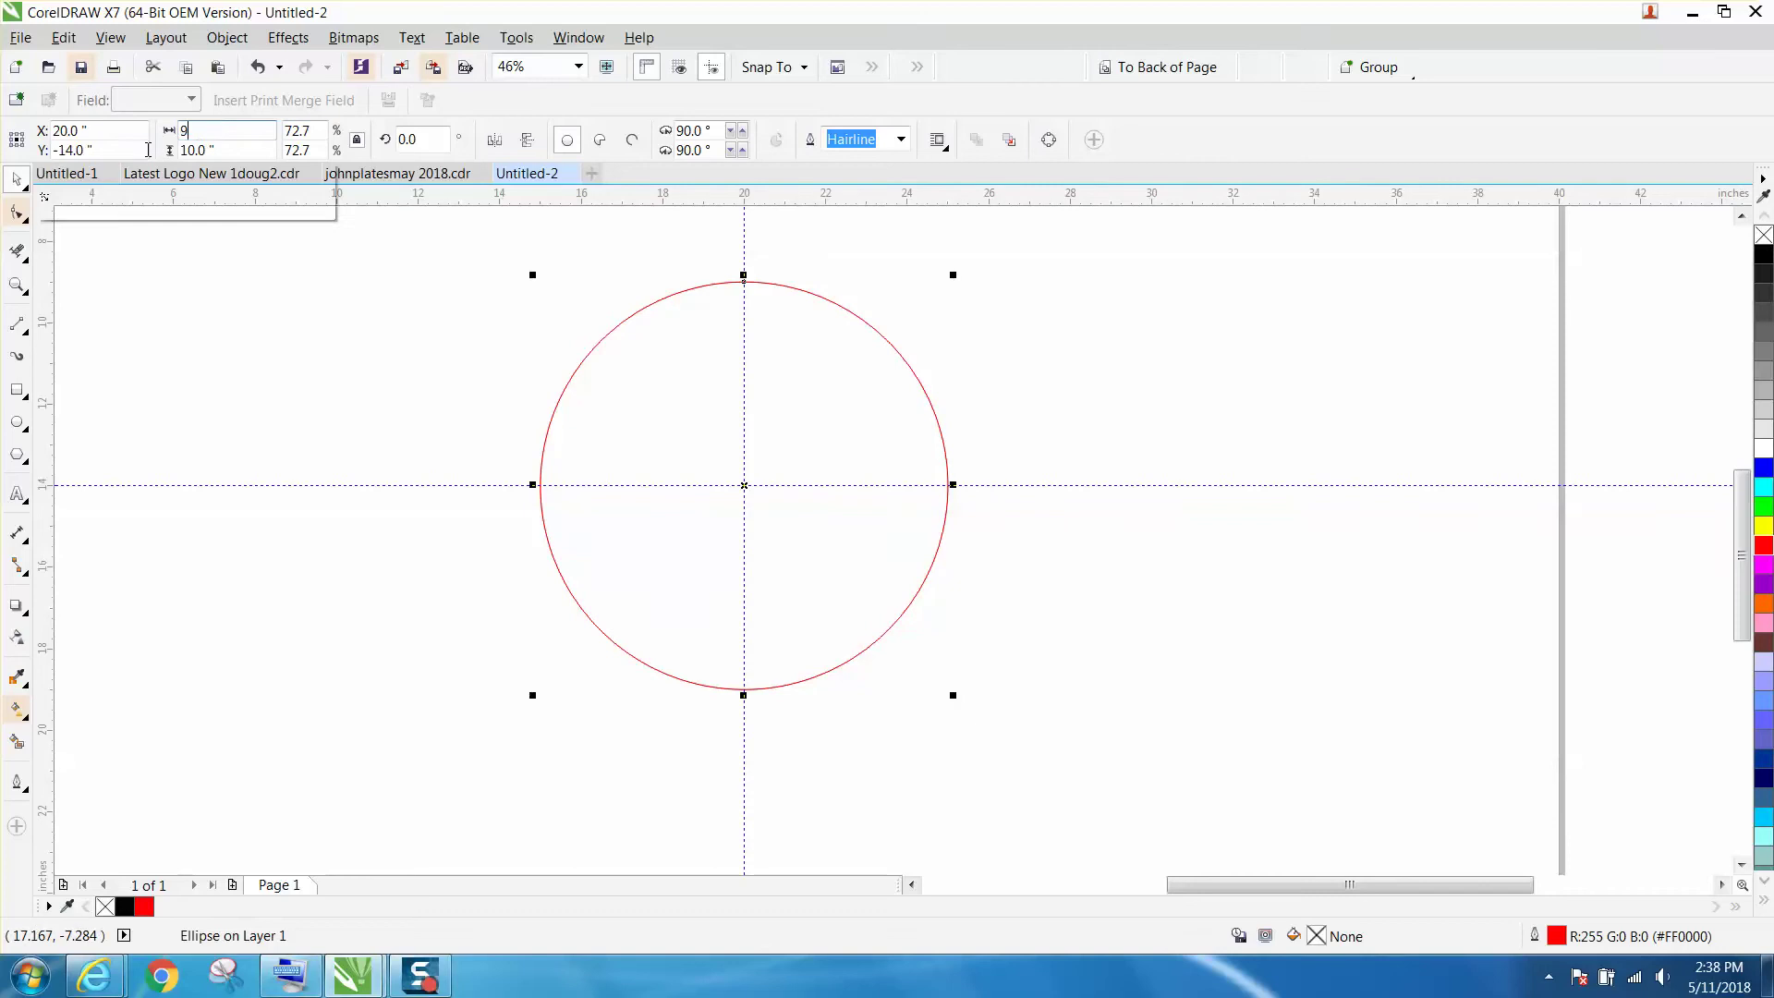
key(Return)
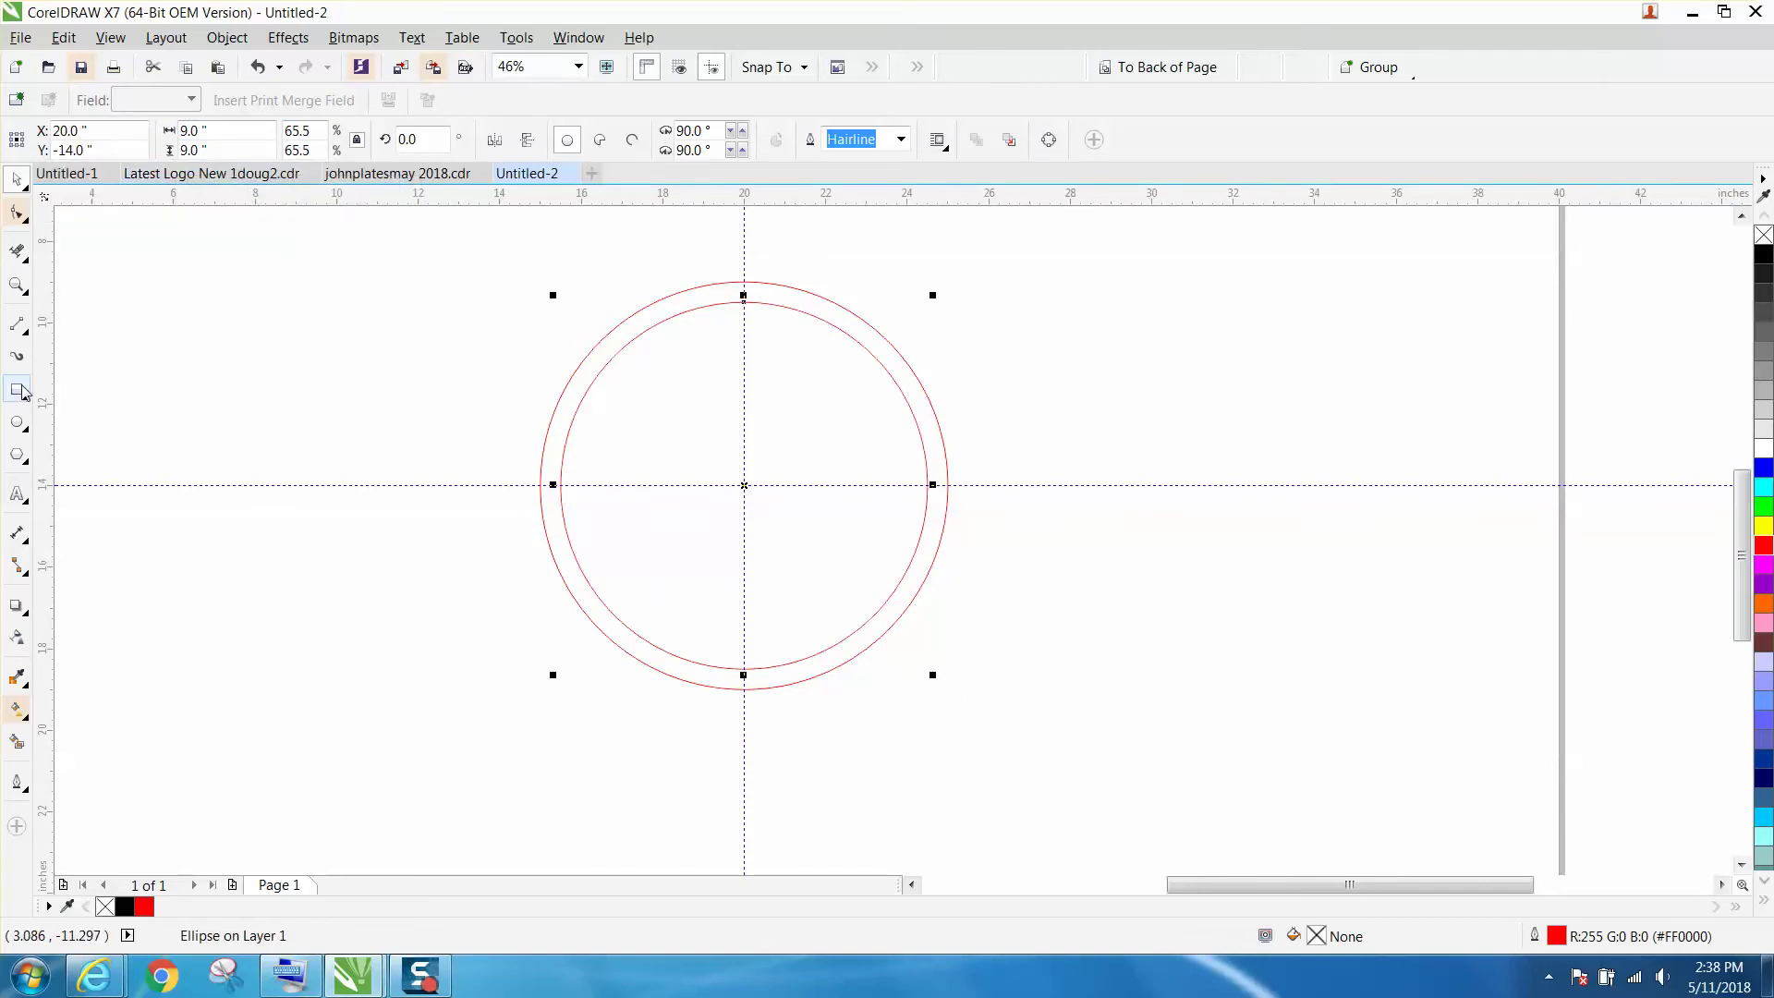
click(17, 422)
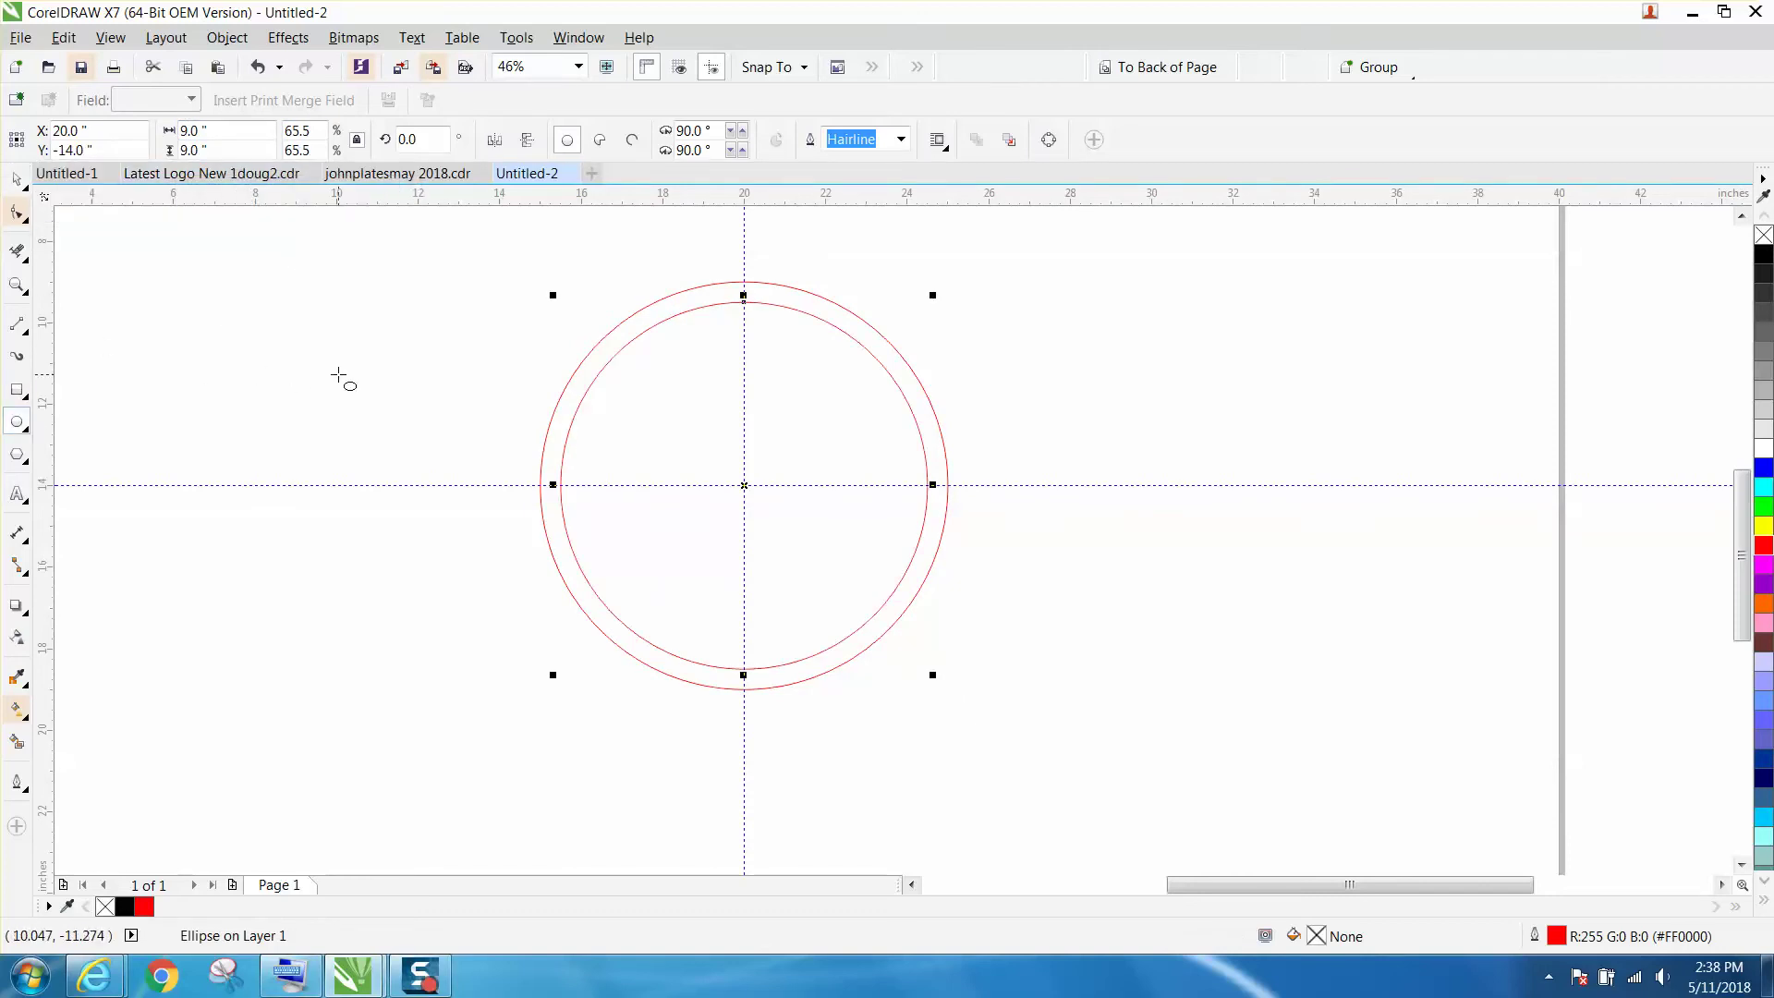
drag(320, 373, 338, 392)
Step: Resize the small circle to 0.51 inch, centre it, and select it with the outer circle
click(245, 130)
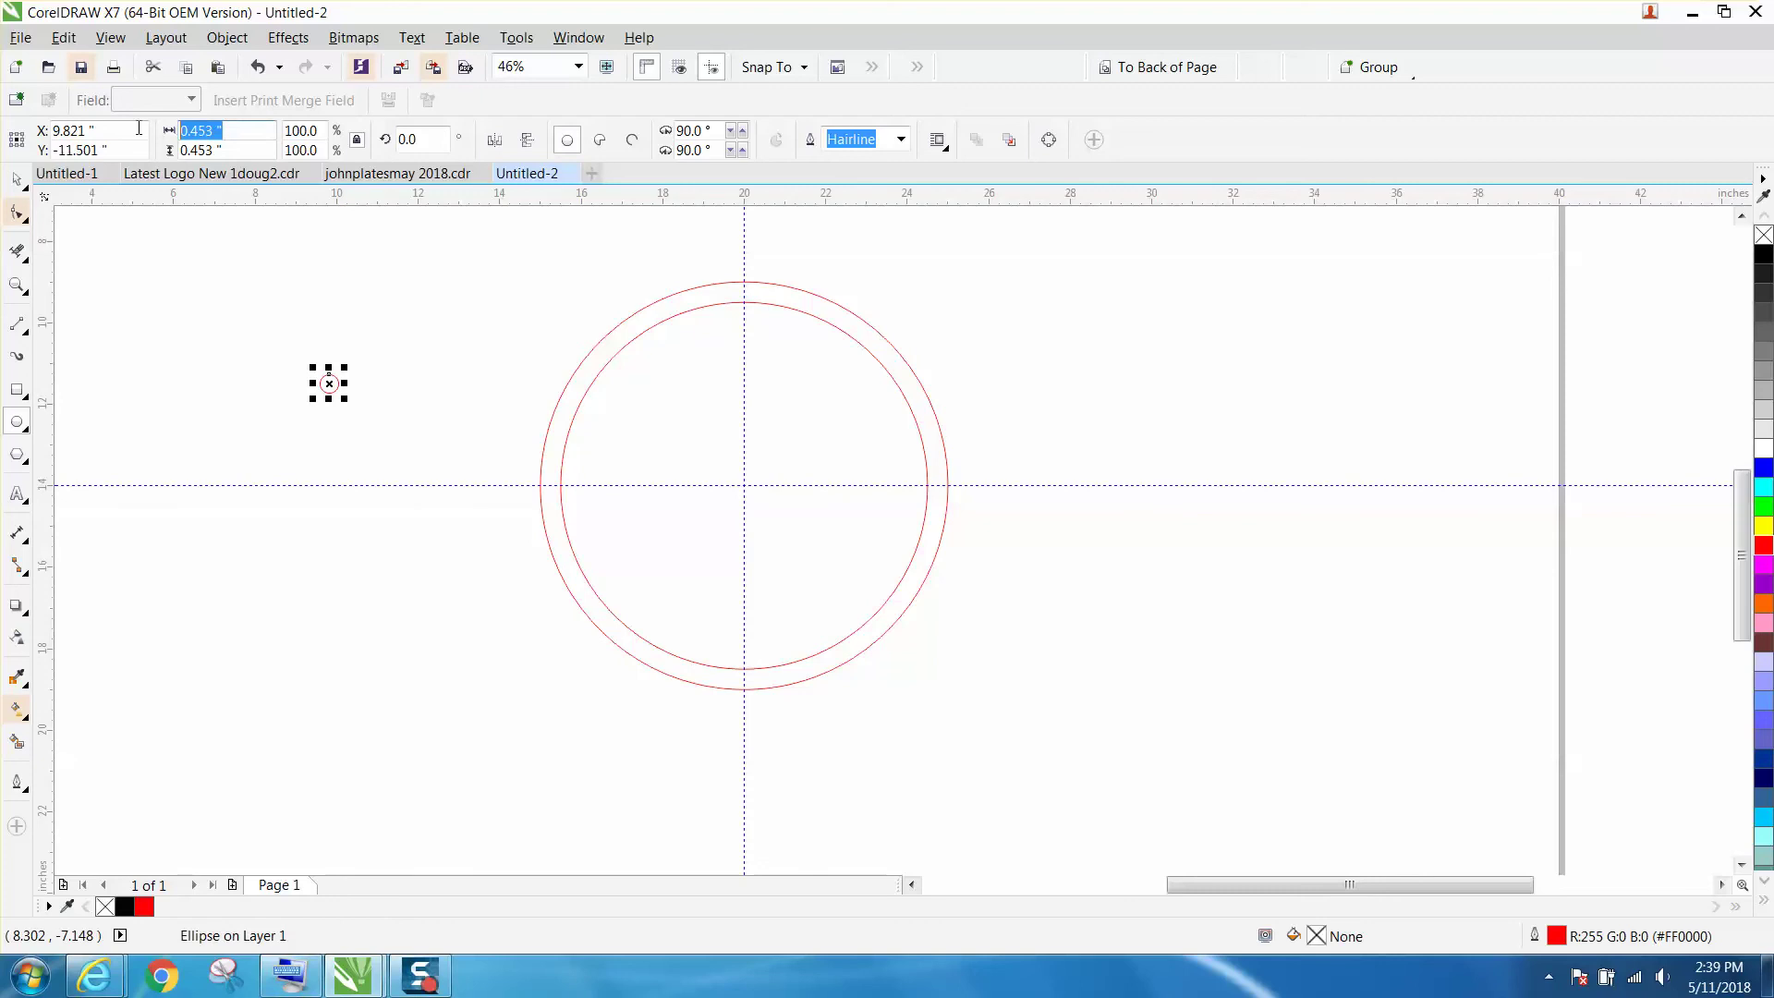
text(.51)
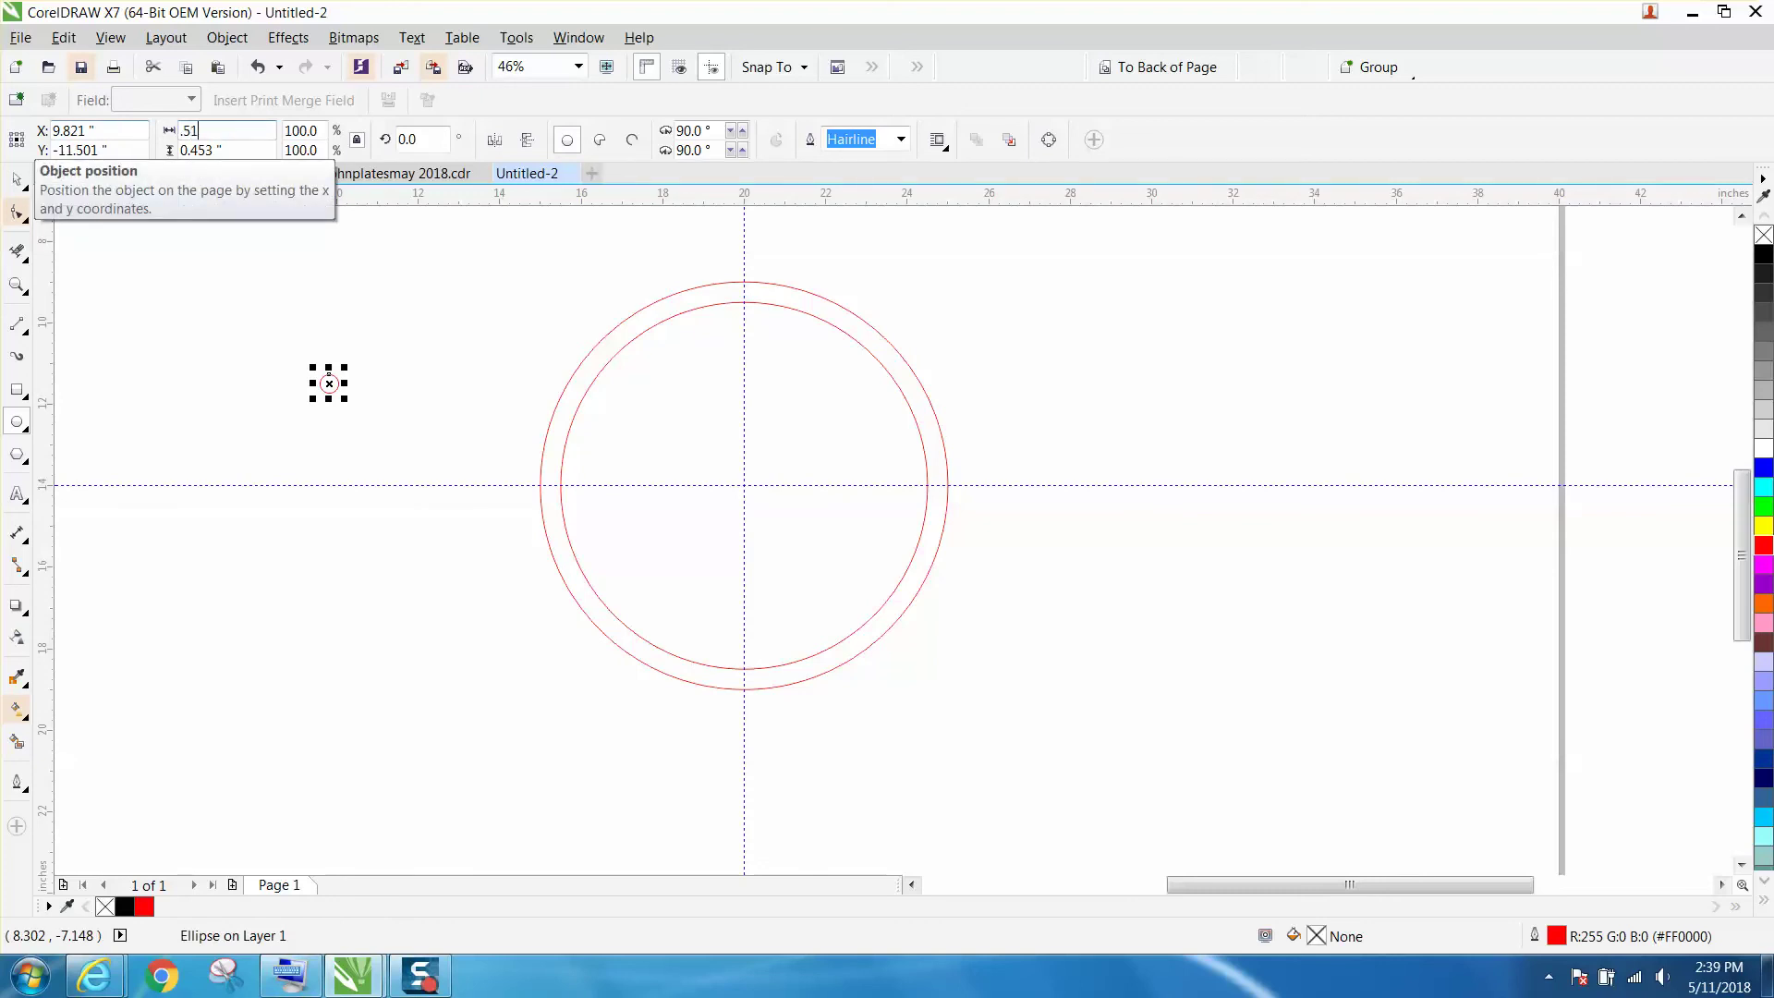
key(Return)
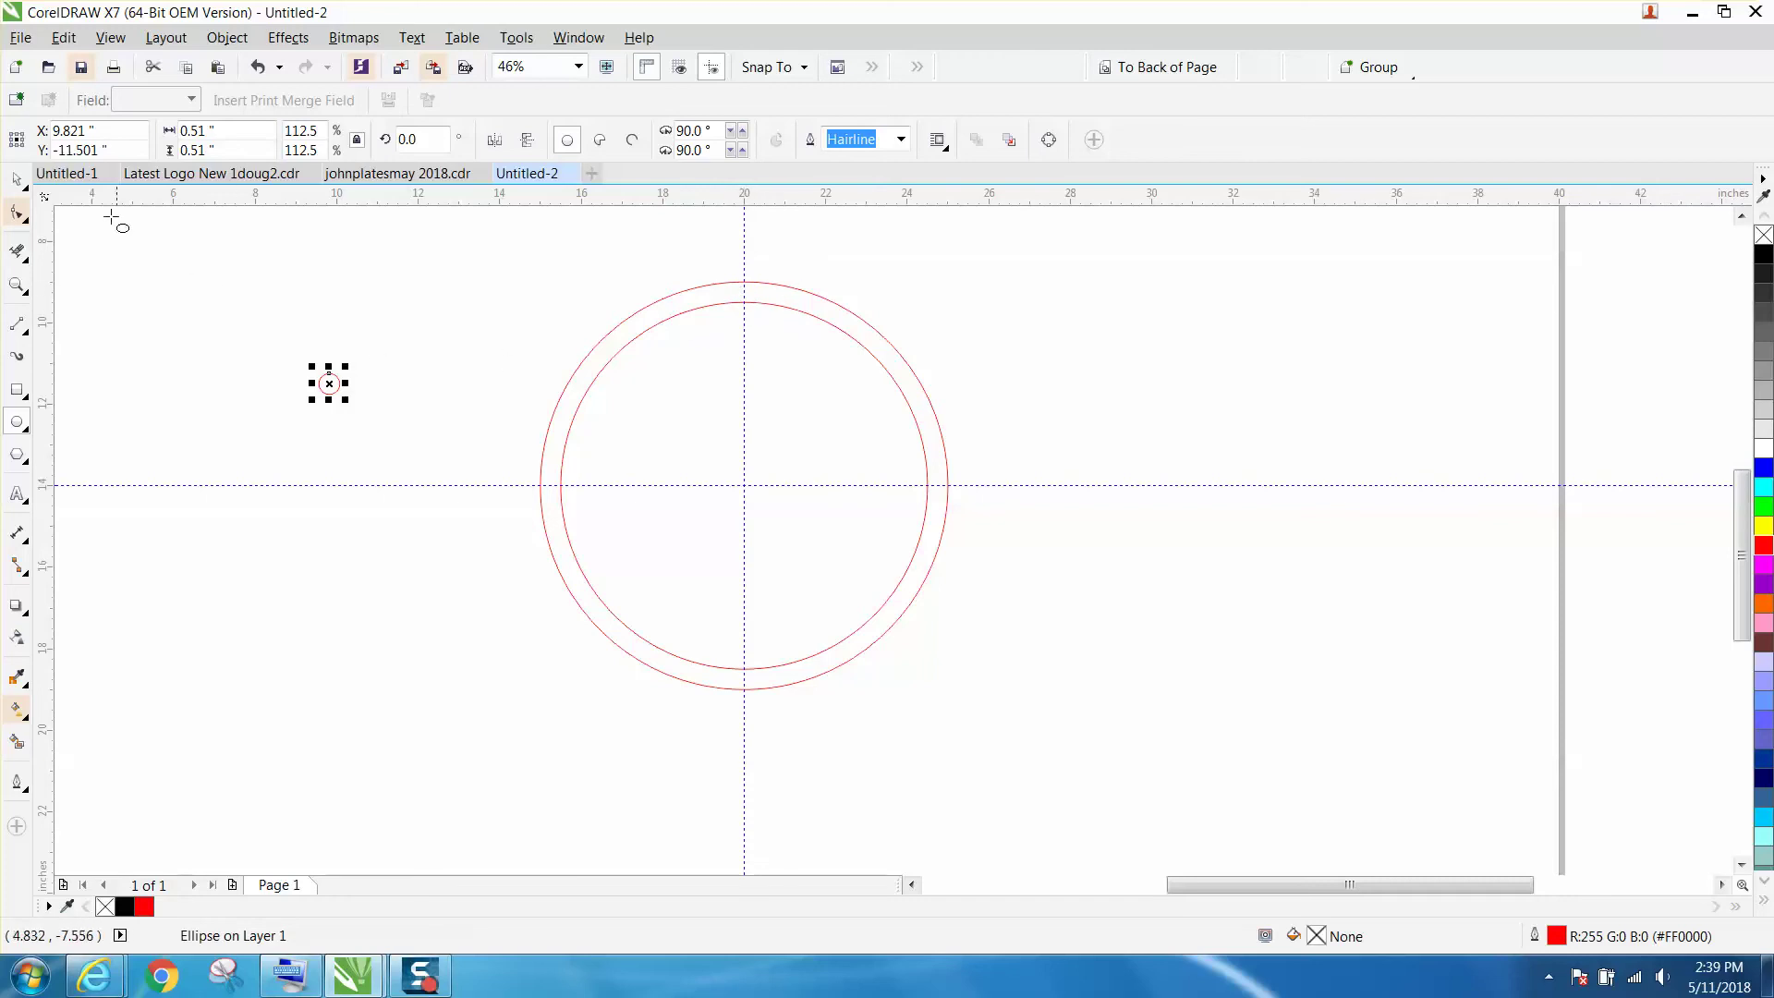
click(16, 178)
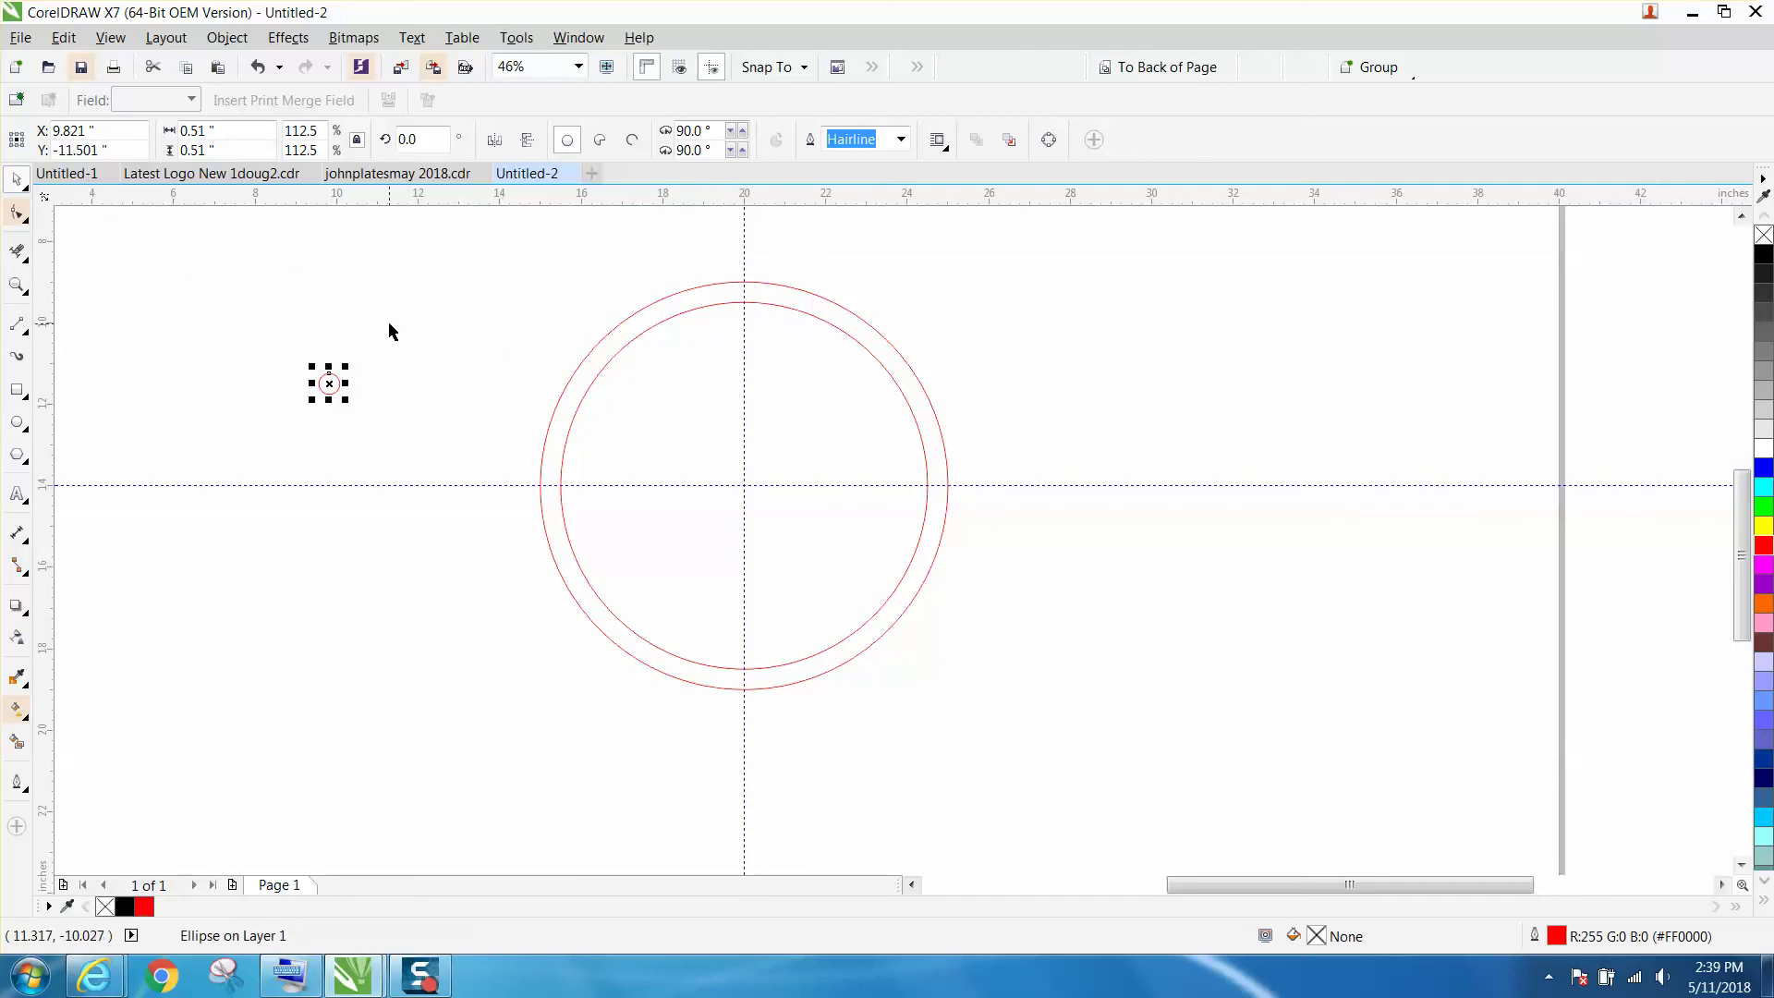
key(p)
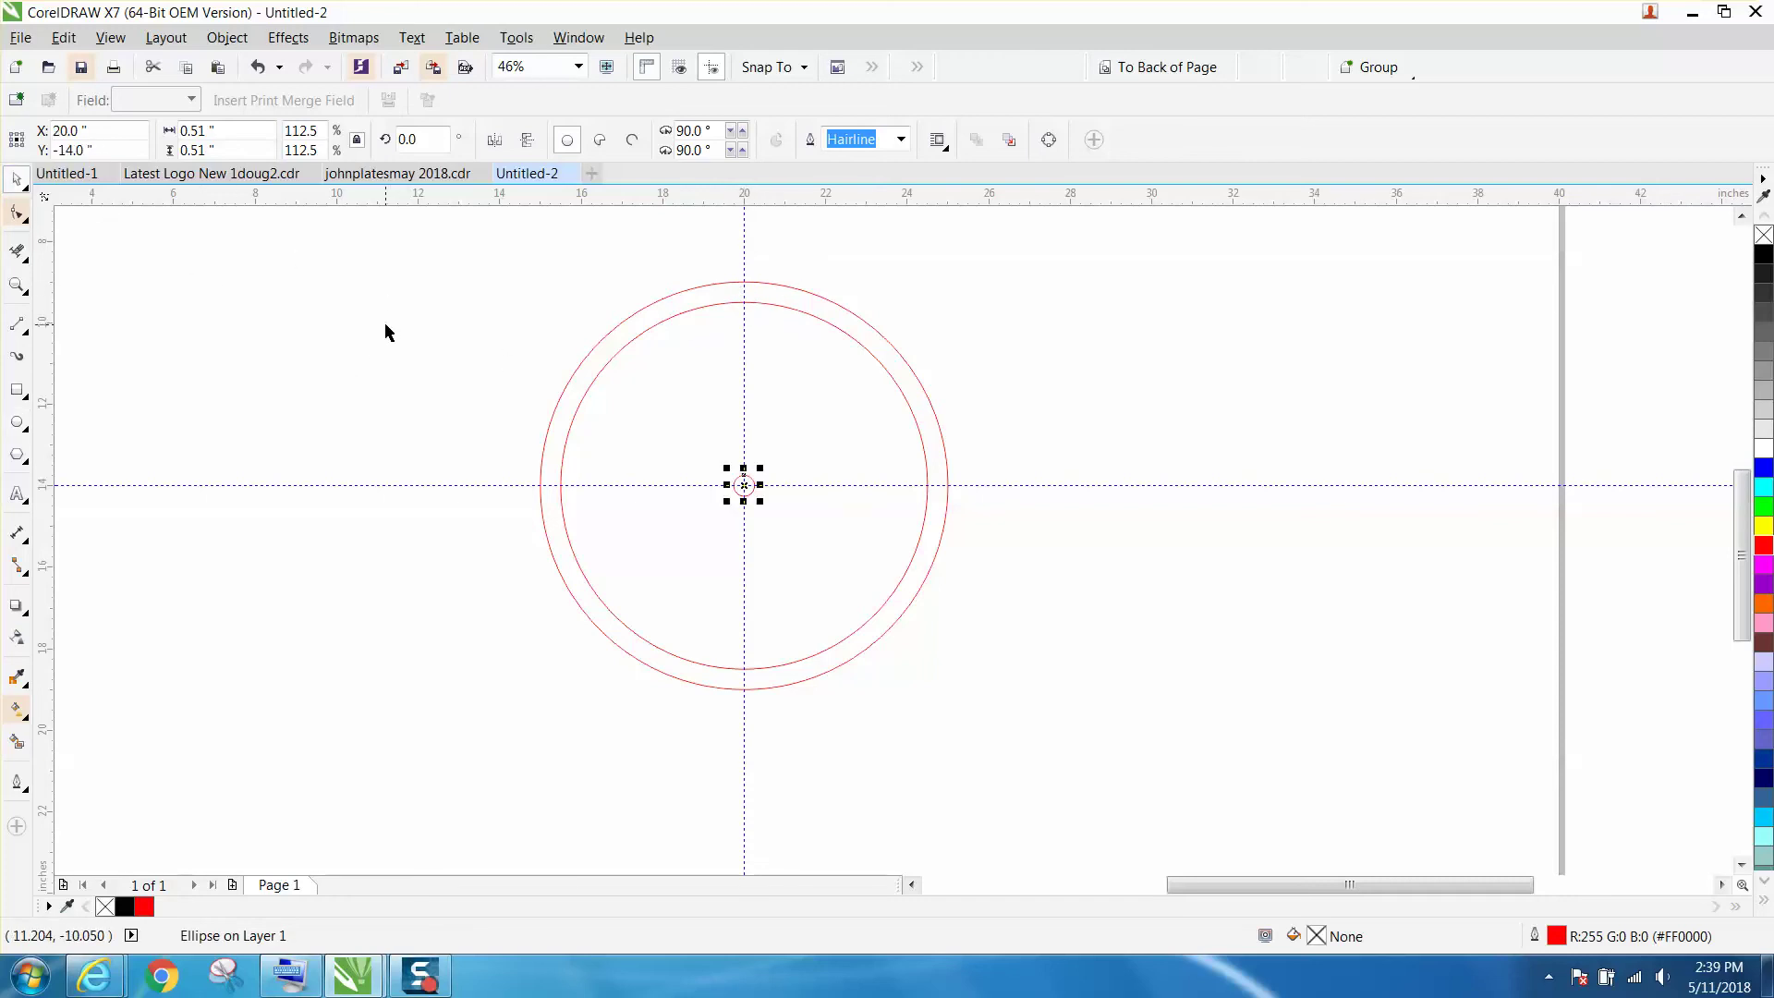
shift+click(582, 364)
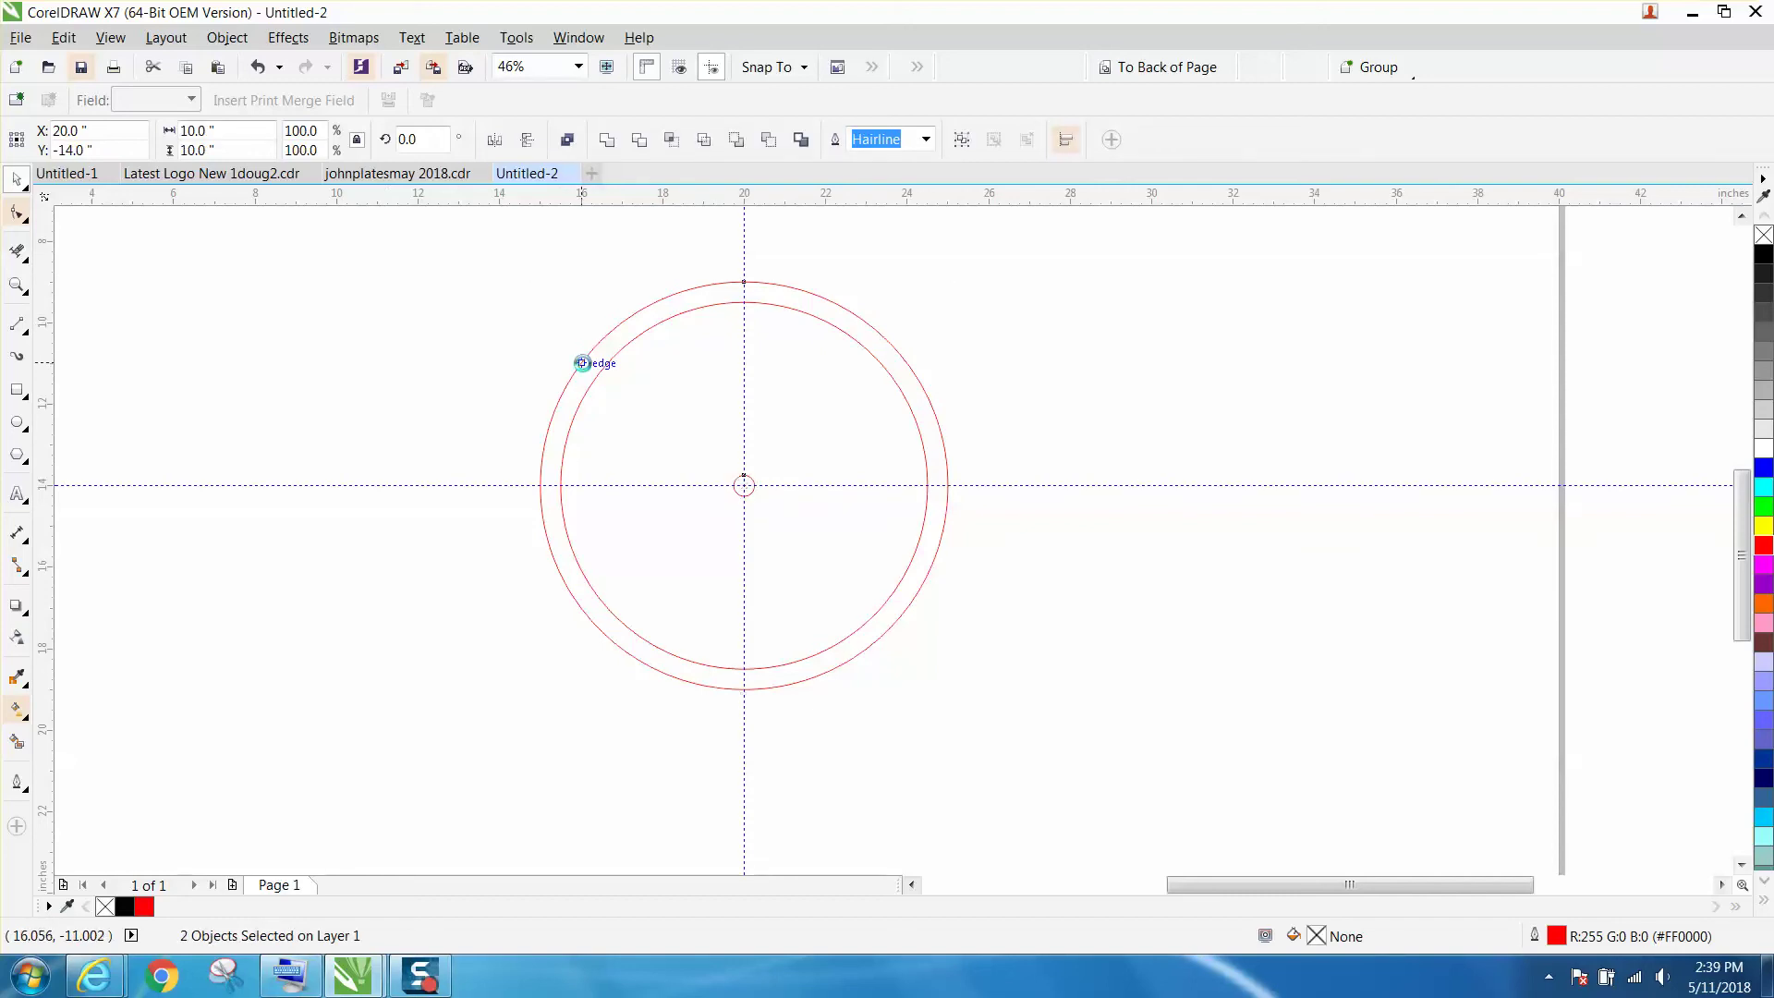
Step: Align the small circle to the top of the 10-inch circle and zoom in on it
key(t)
click(17, 284)
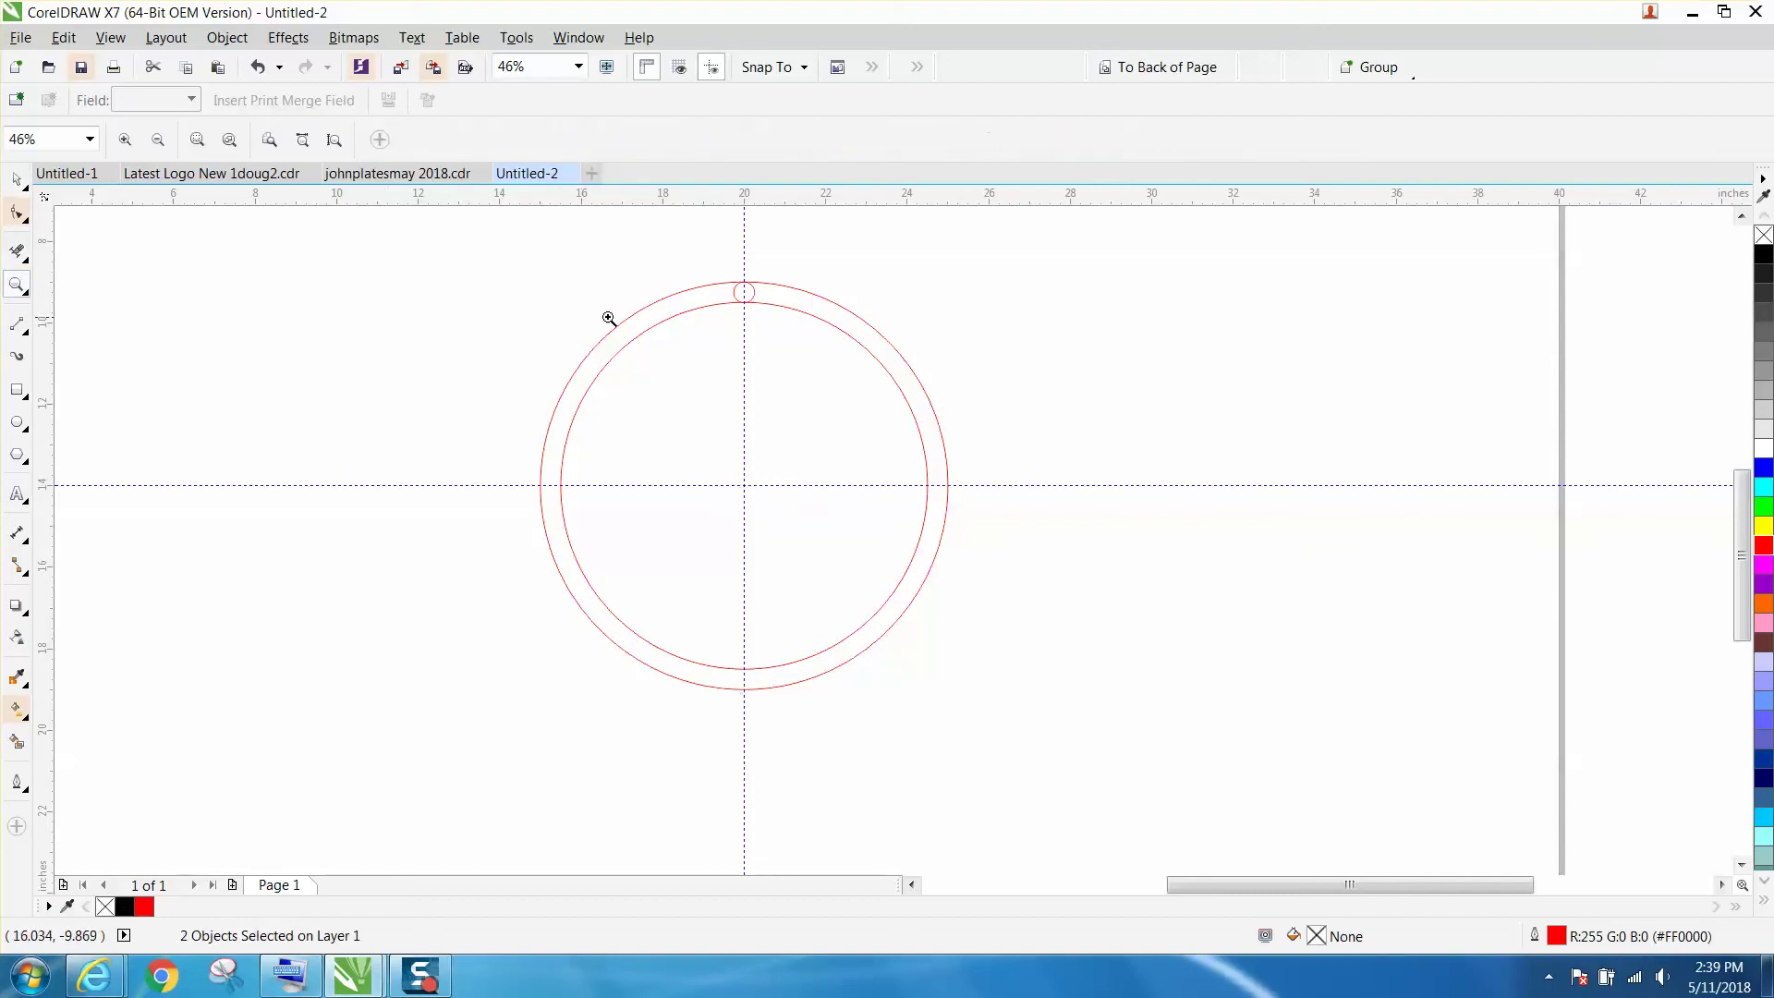
drag(713, 263, 809, 340)
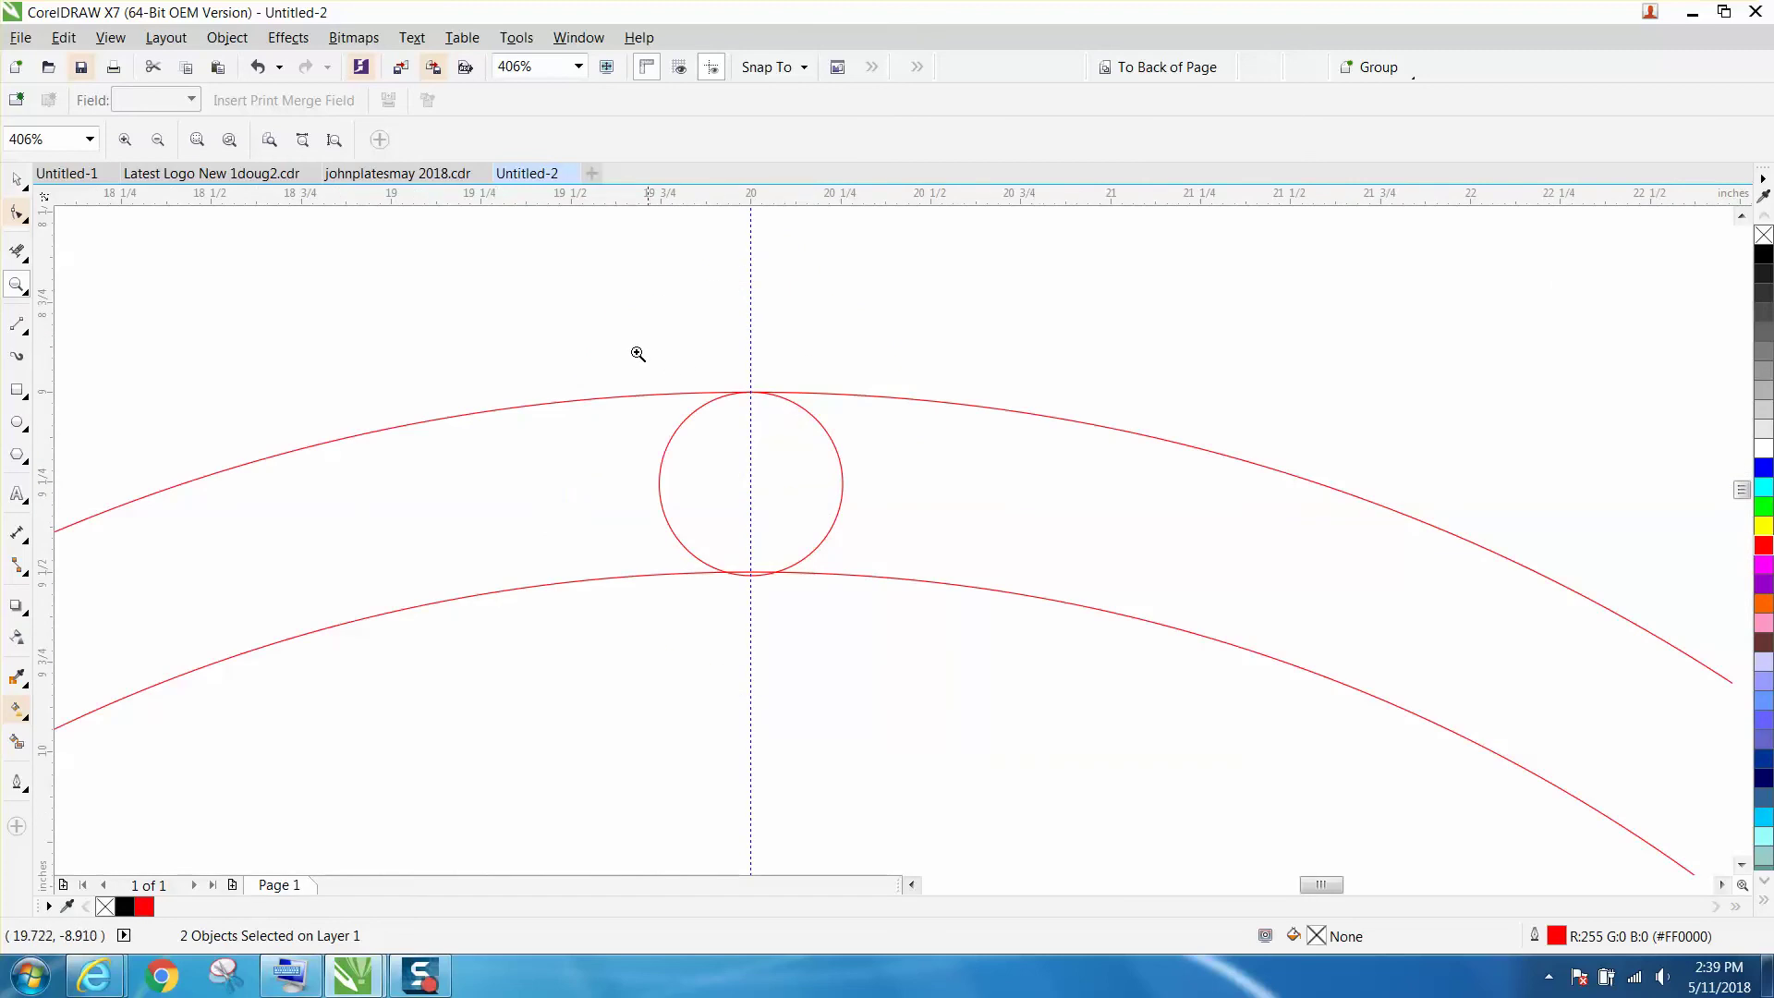
drag(589, 363, 1014, 586)
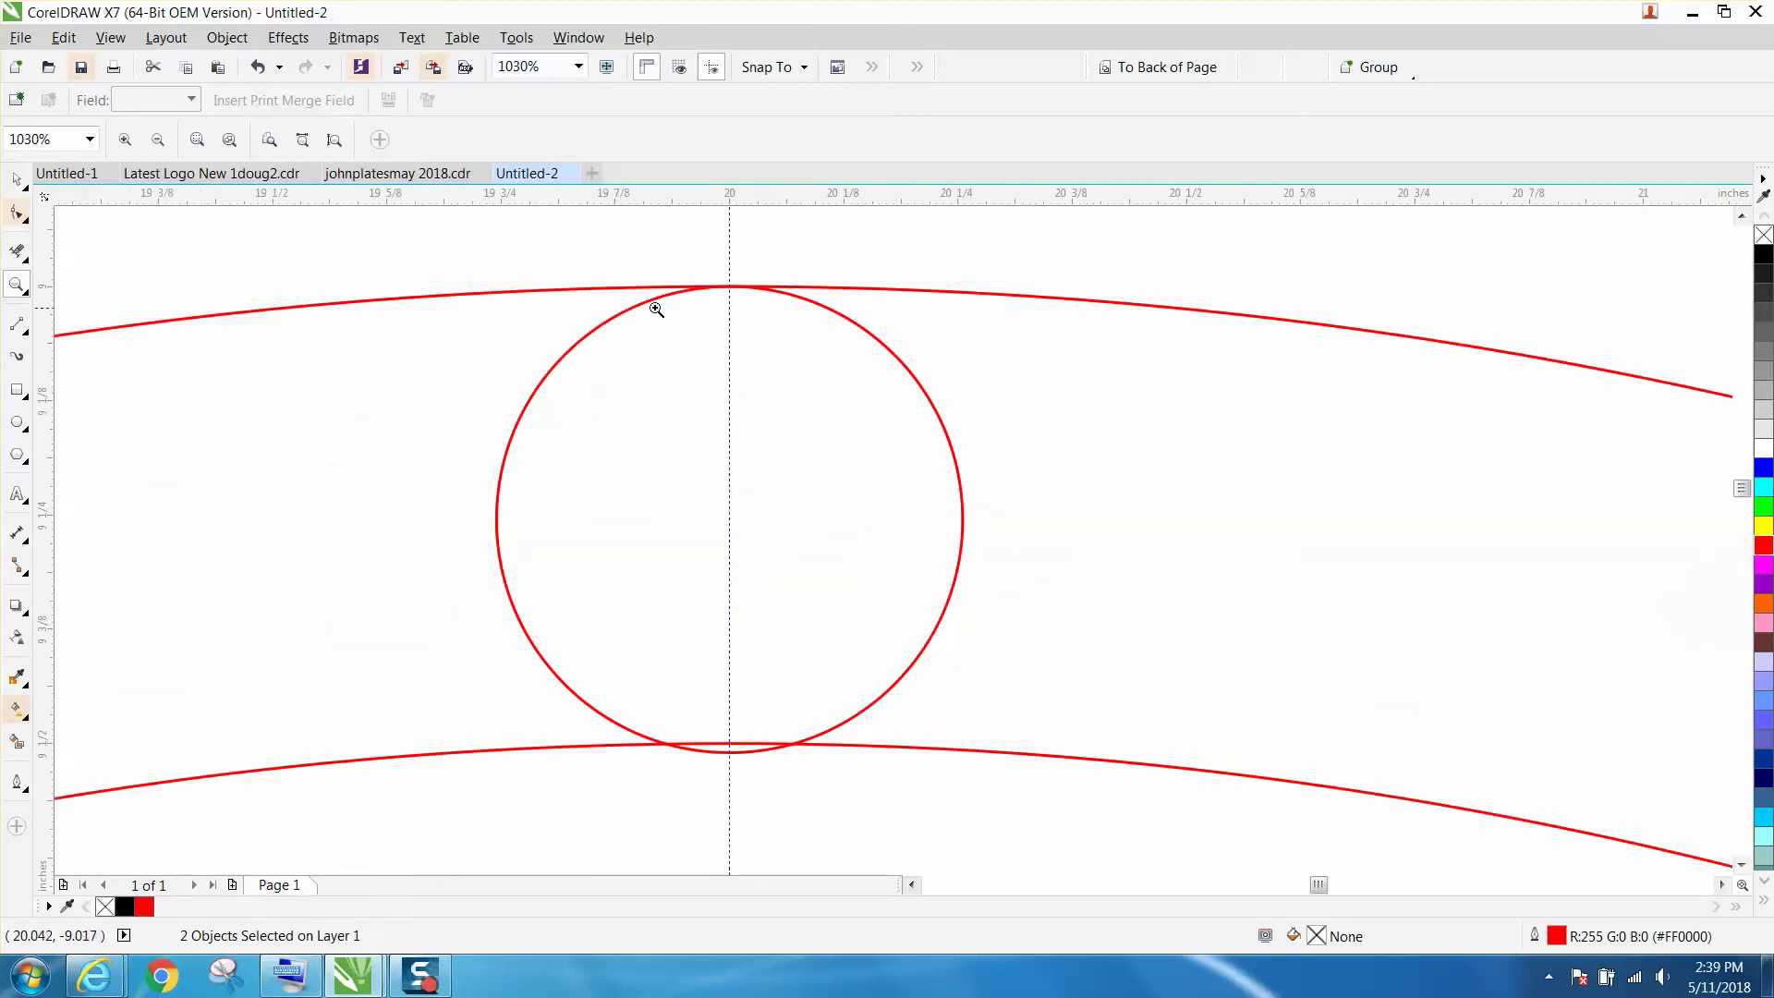
key(space)
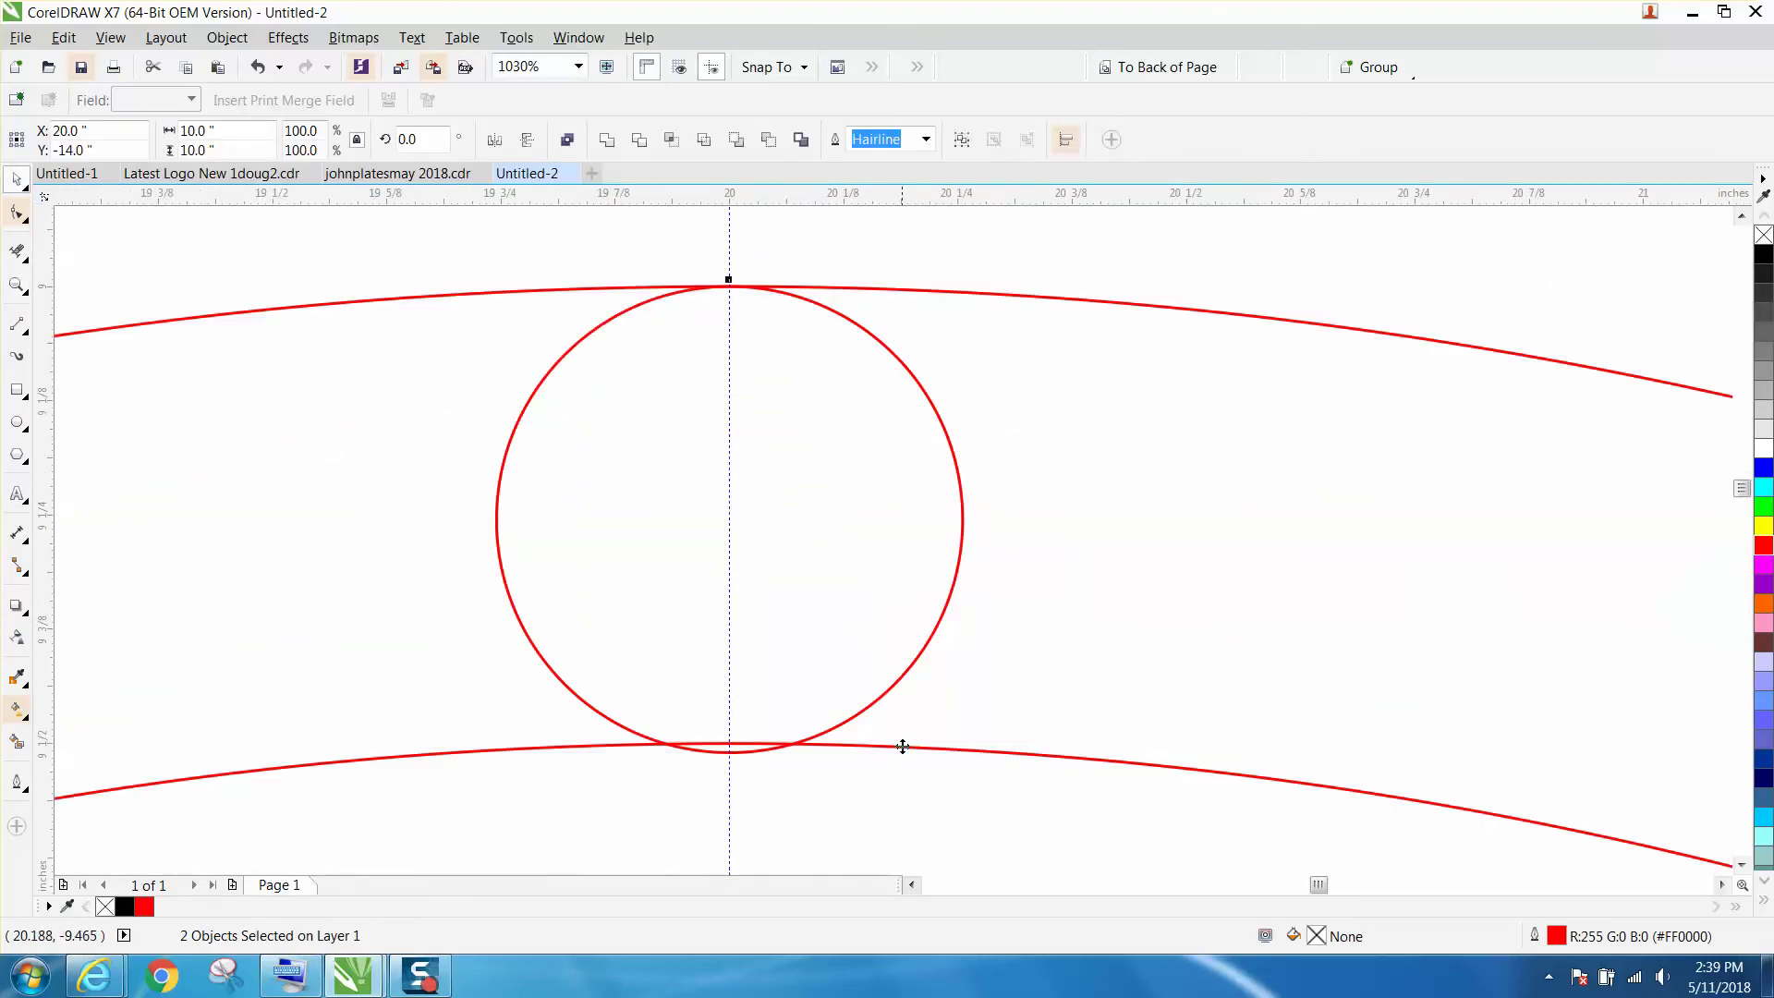
key(ctrl+z)
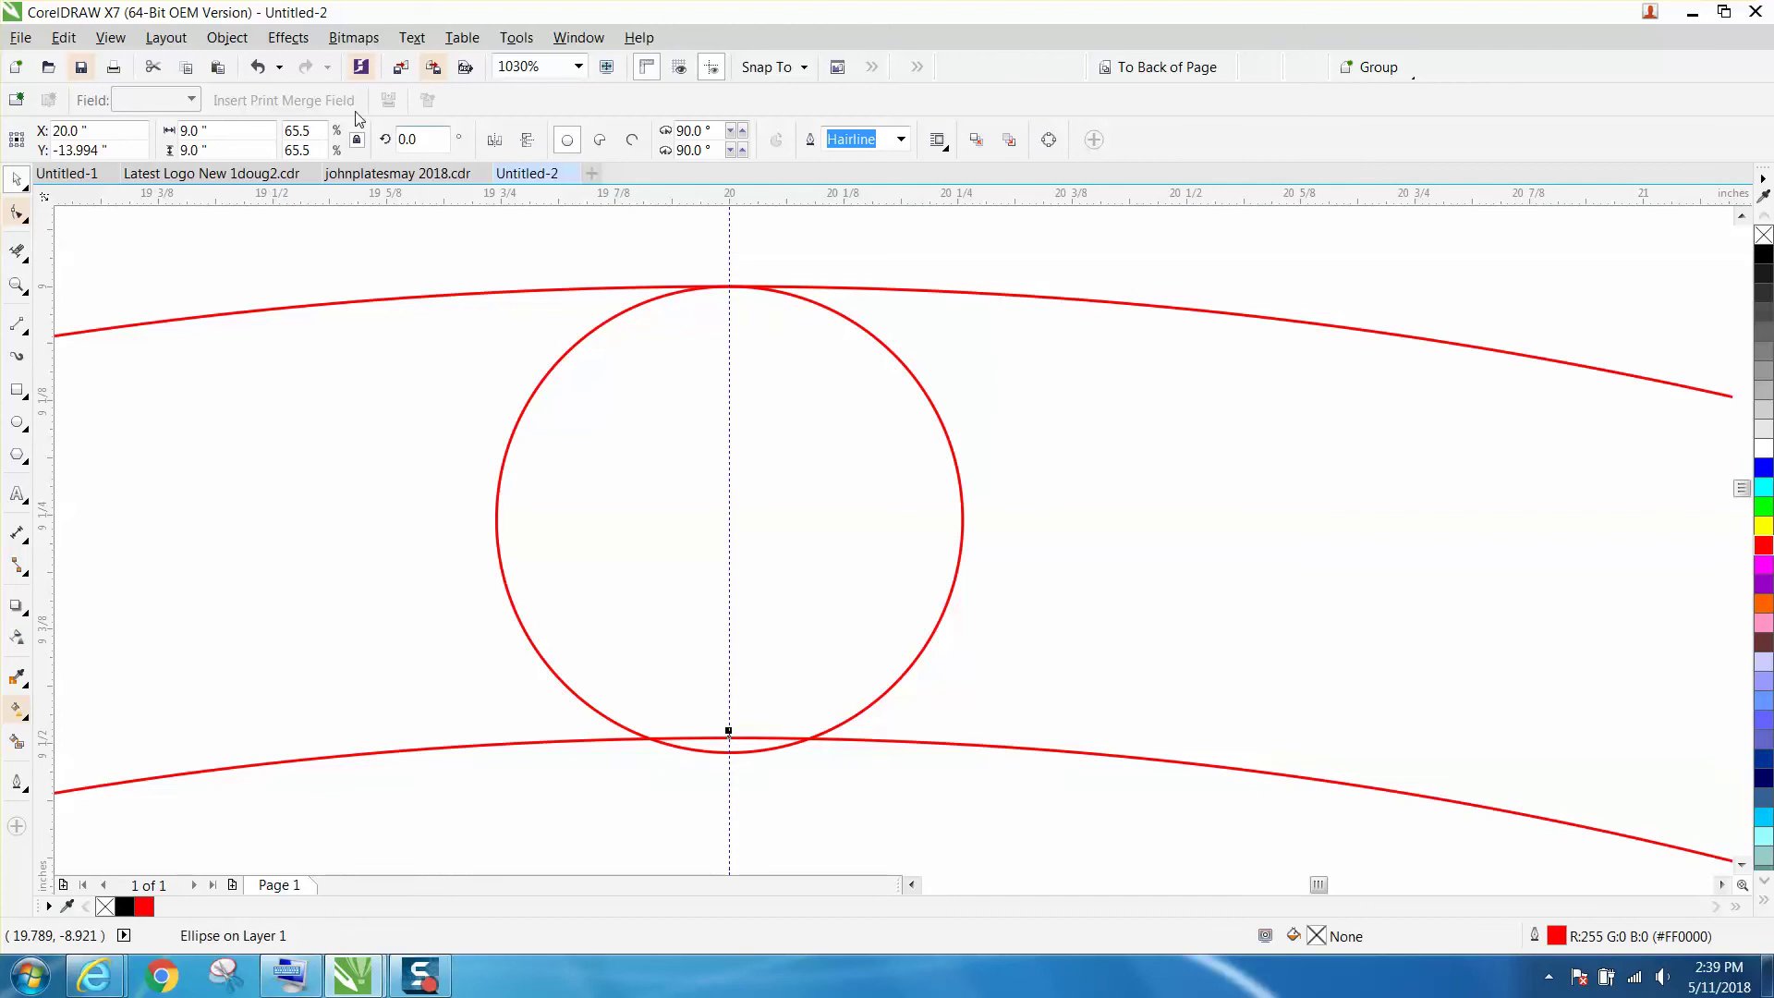
click(258, 67)
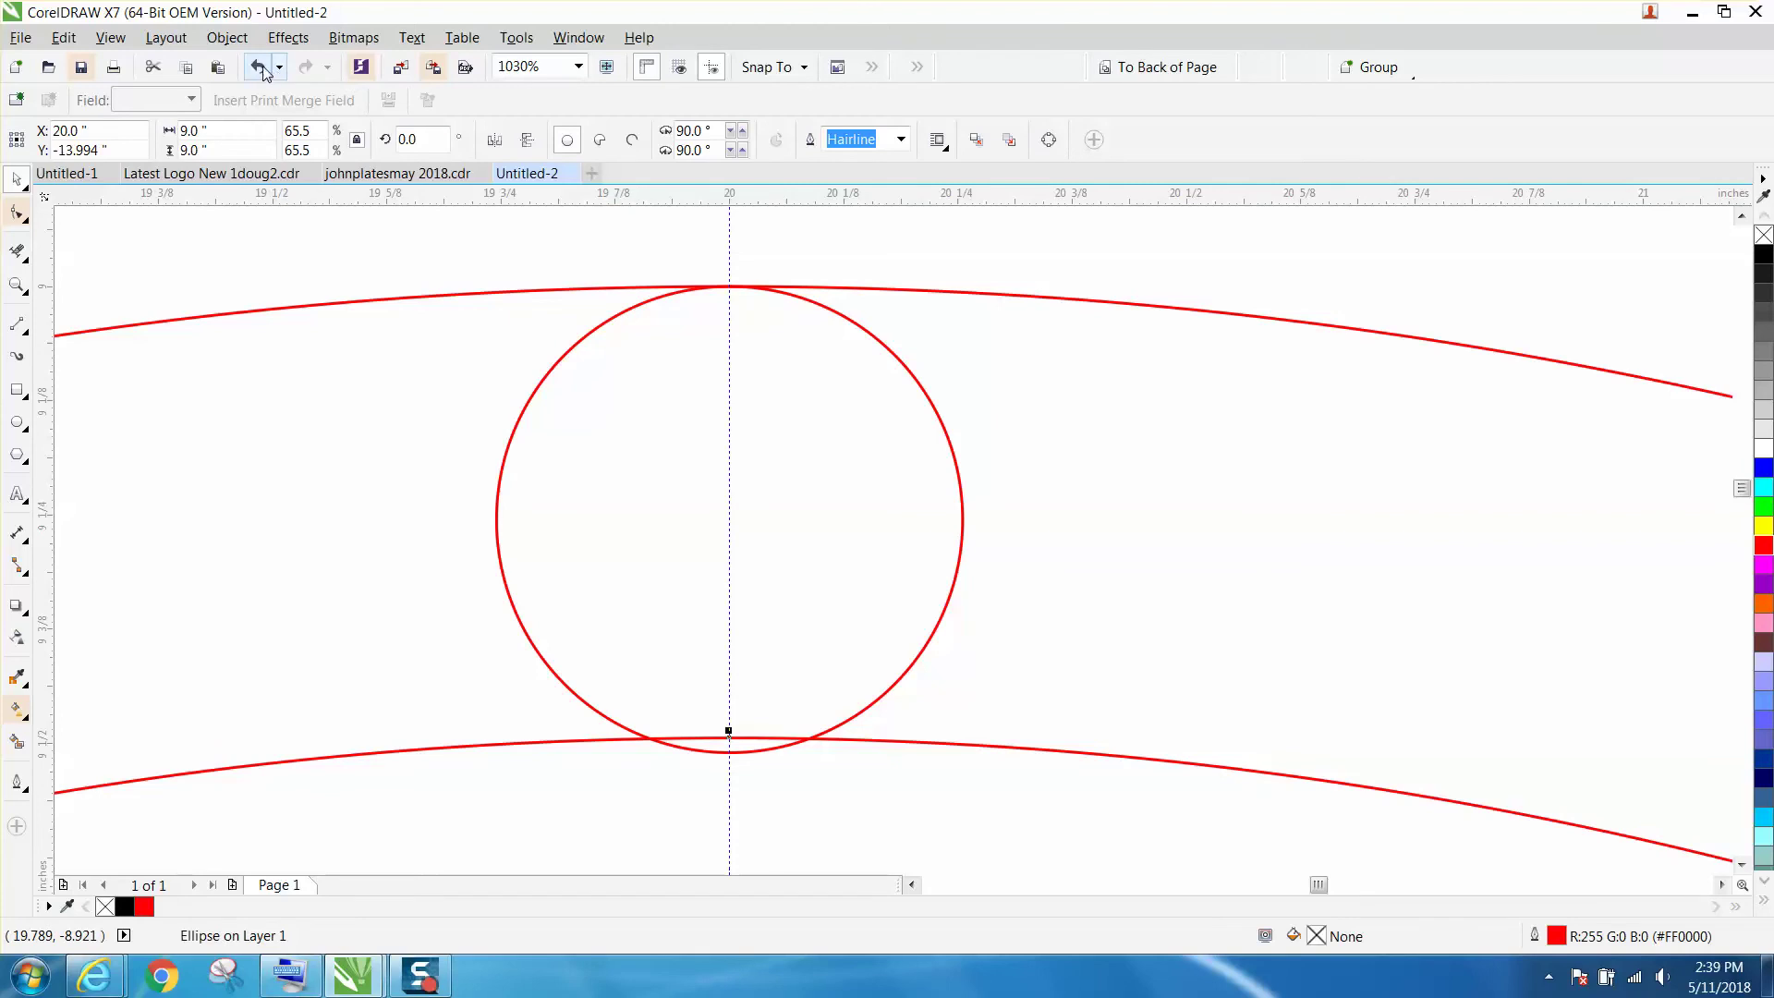
Step: Snap the small circle midway into the band at Y −9.25, then zoom out to 62%
click(783, 256)
click(838, 313)
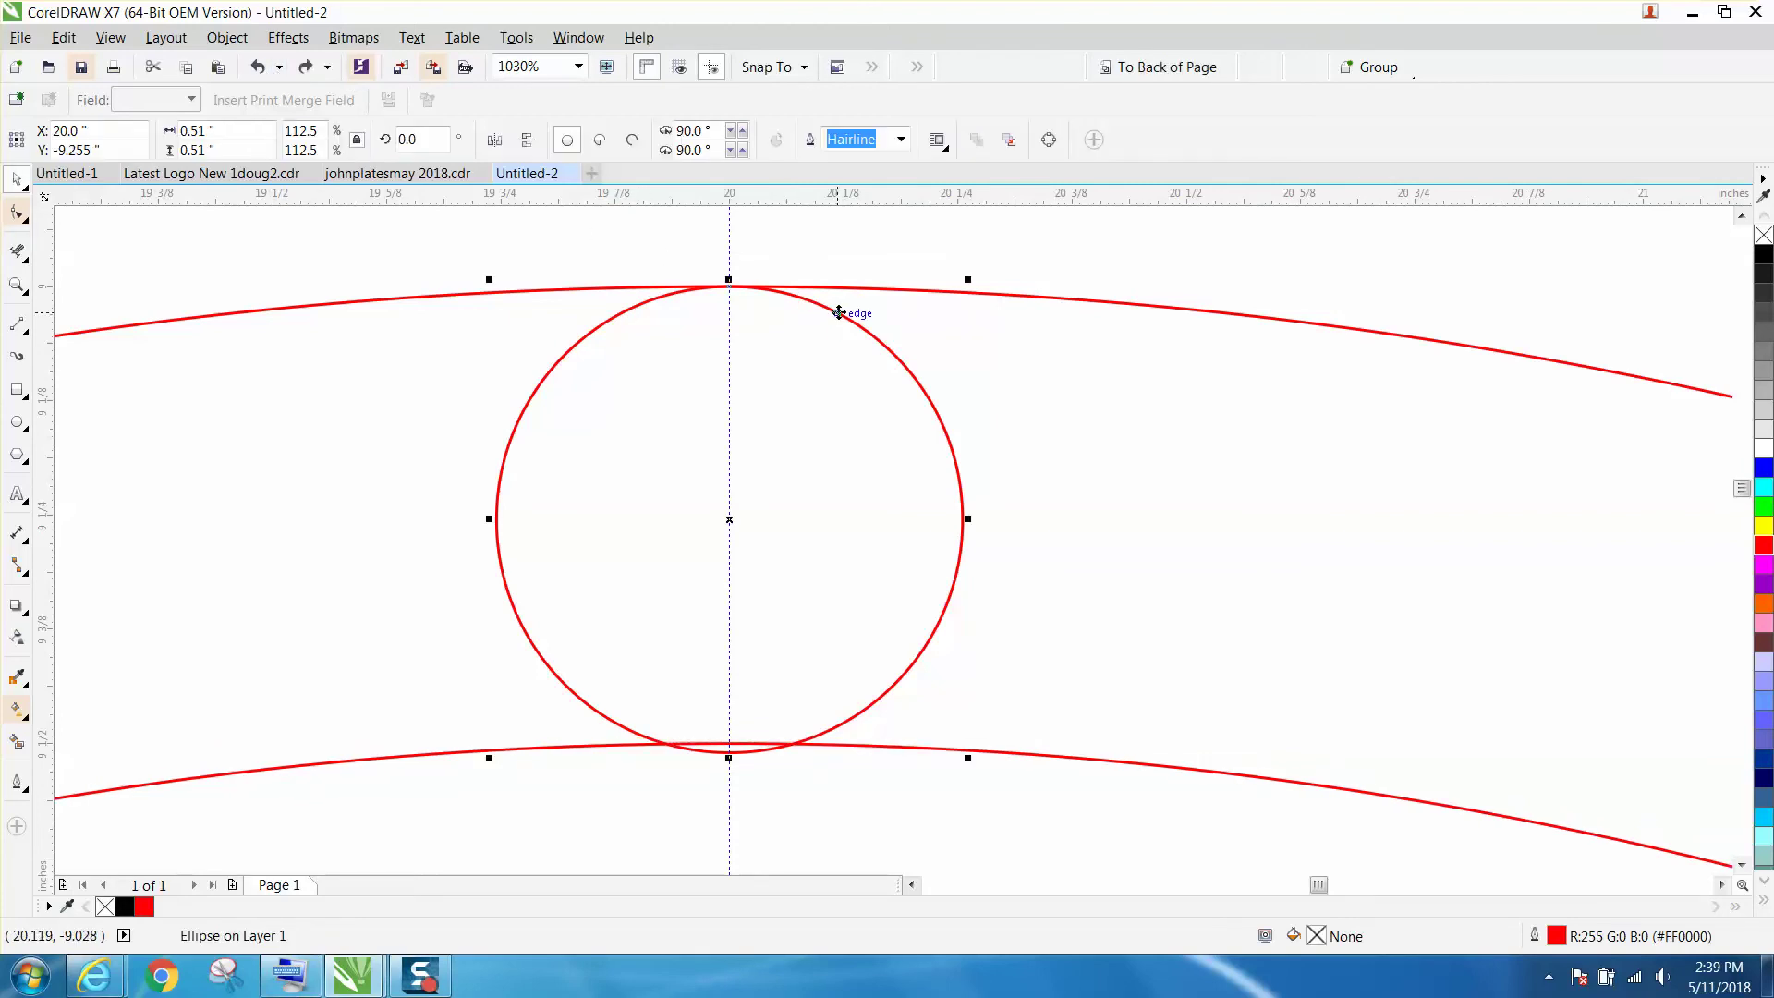
drag(838, 313, 837, 313)
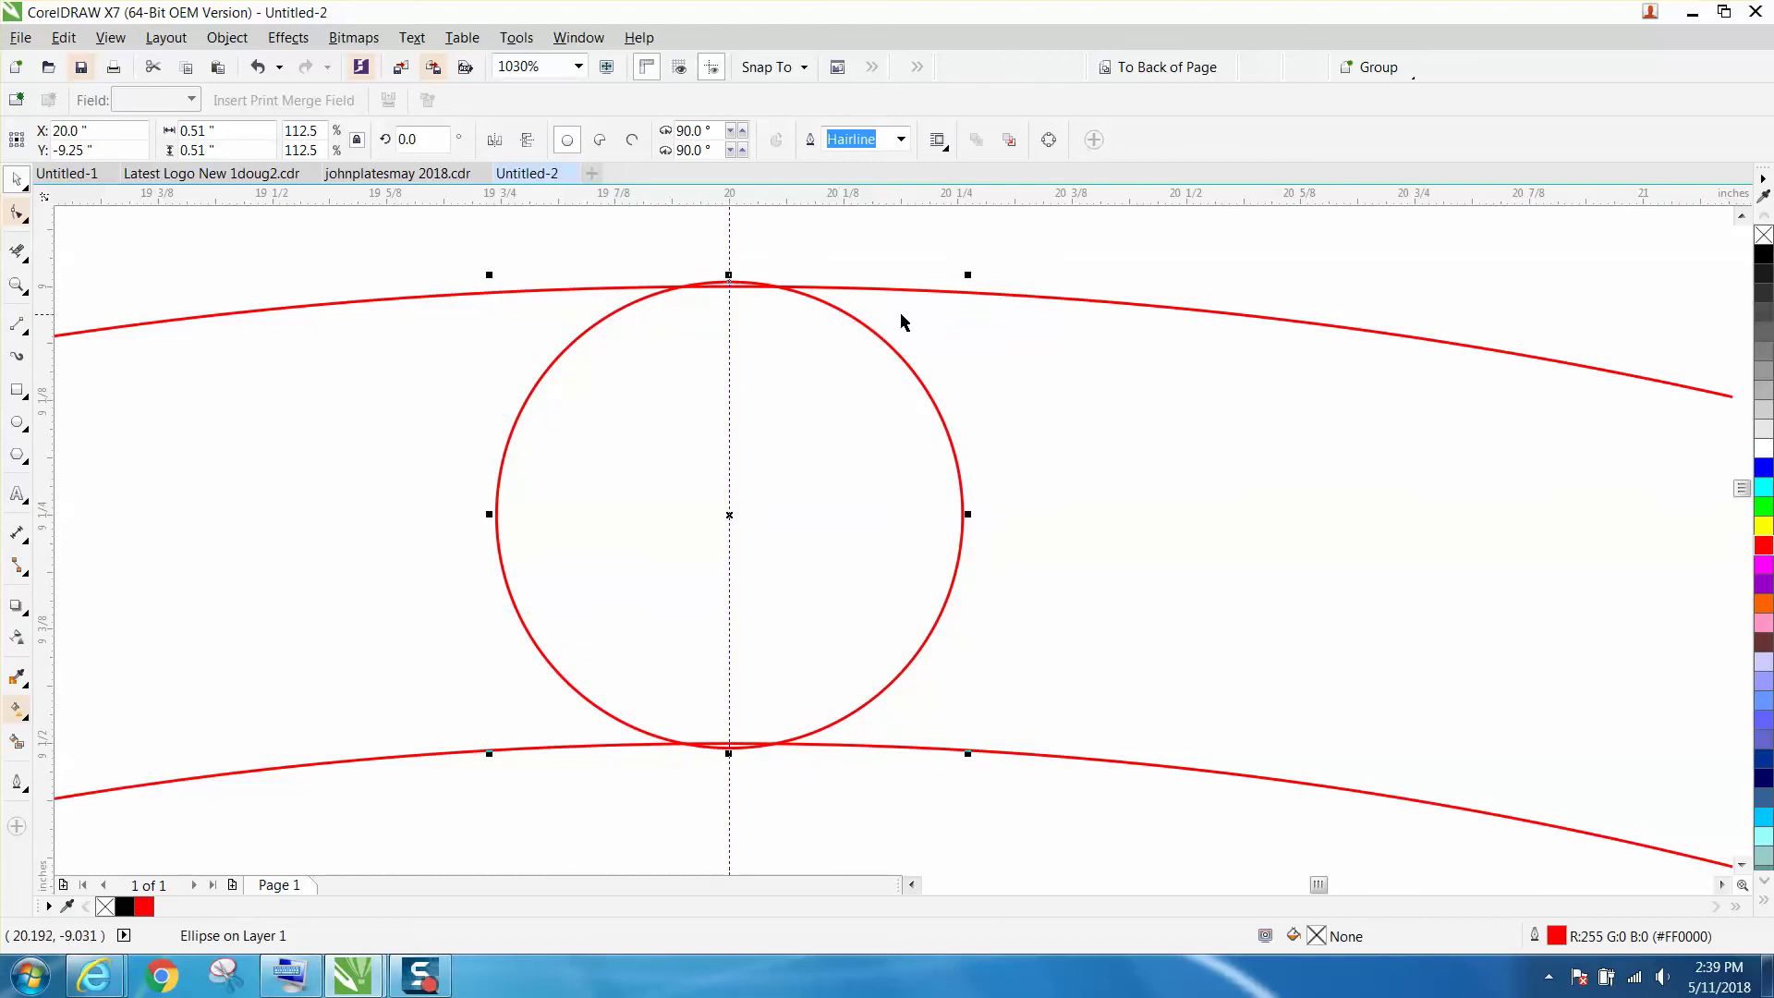
scroll(901, 314, down, 3)
scroll(911, 345, down, 1)
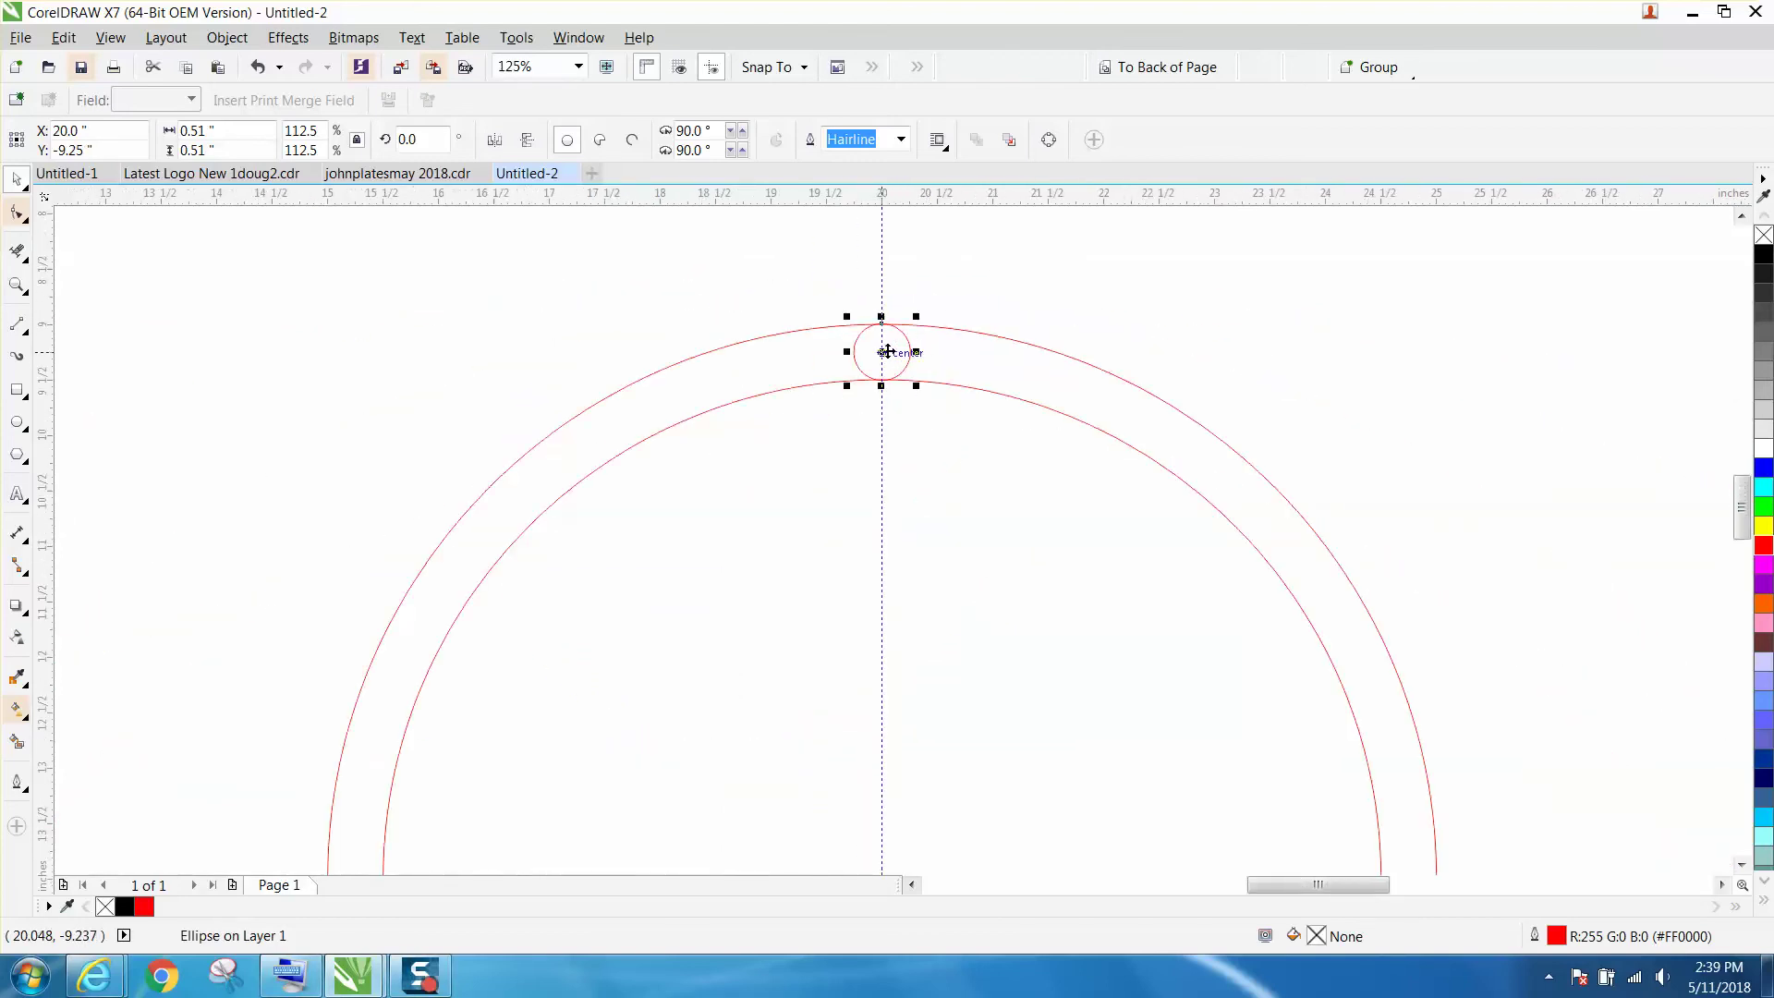
scroll(904, 356, down, 1)
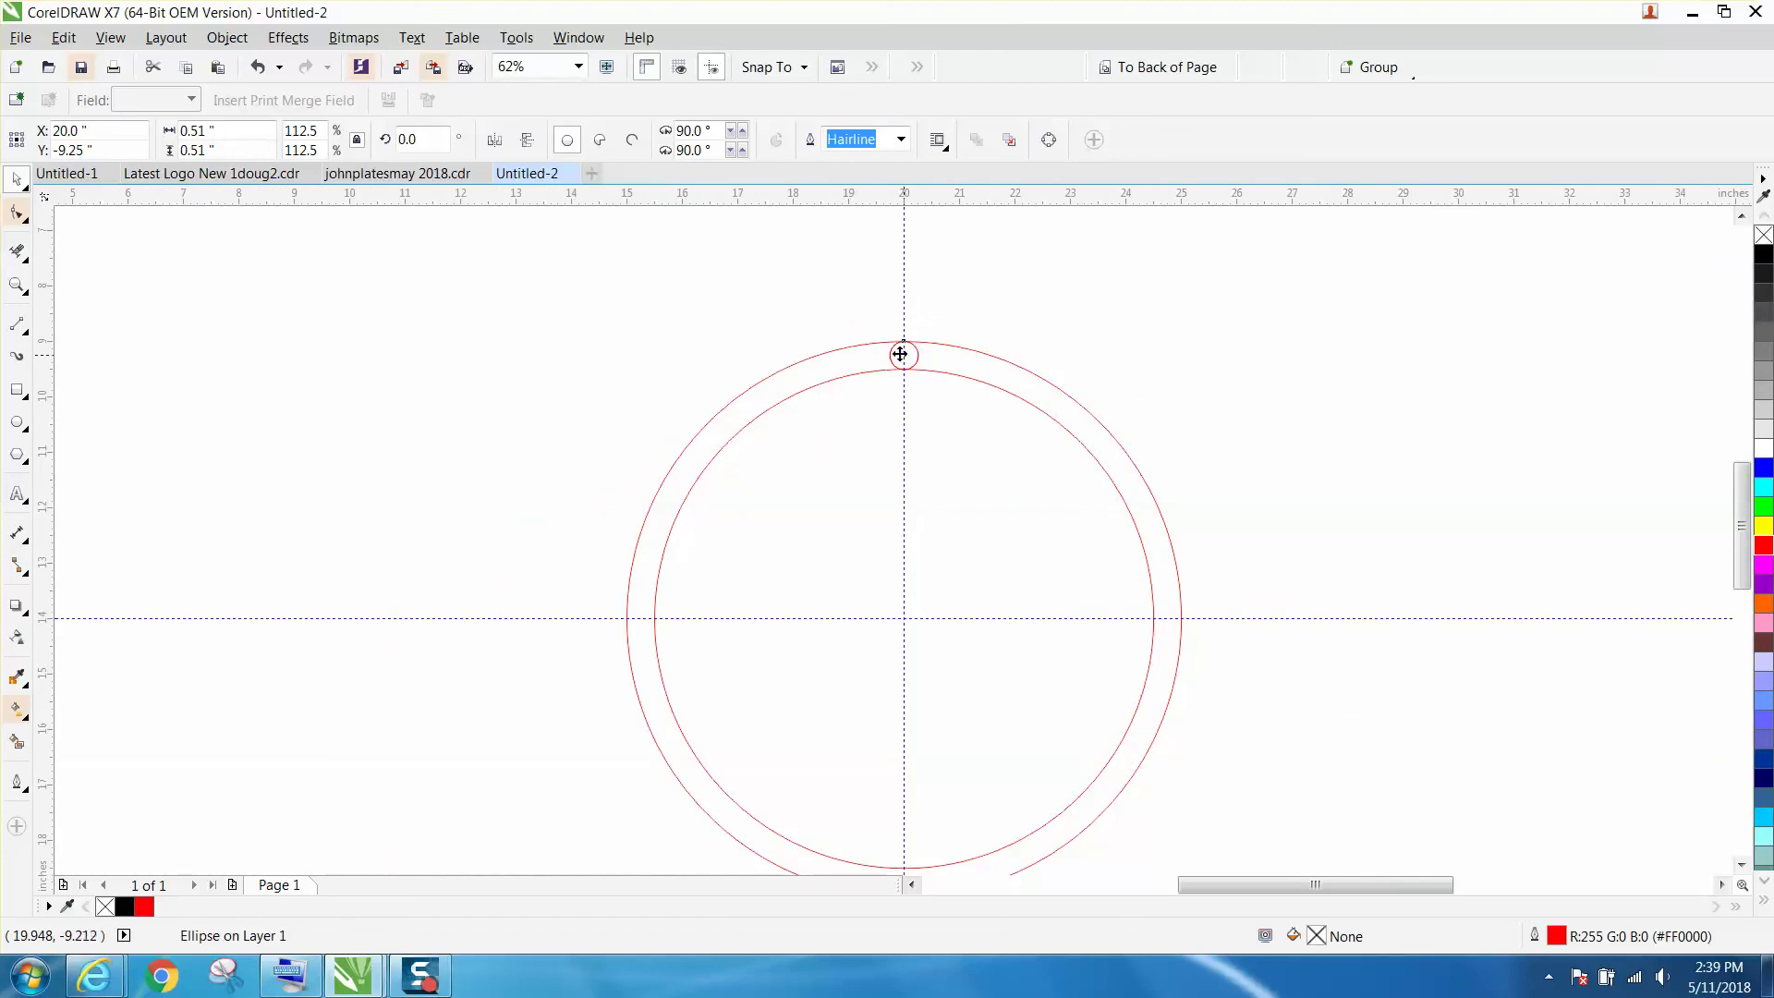
click(900, 354)
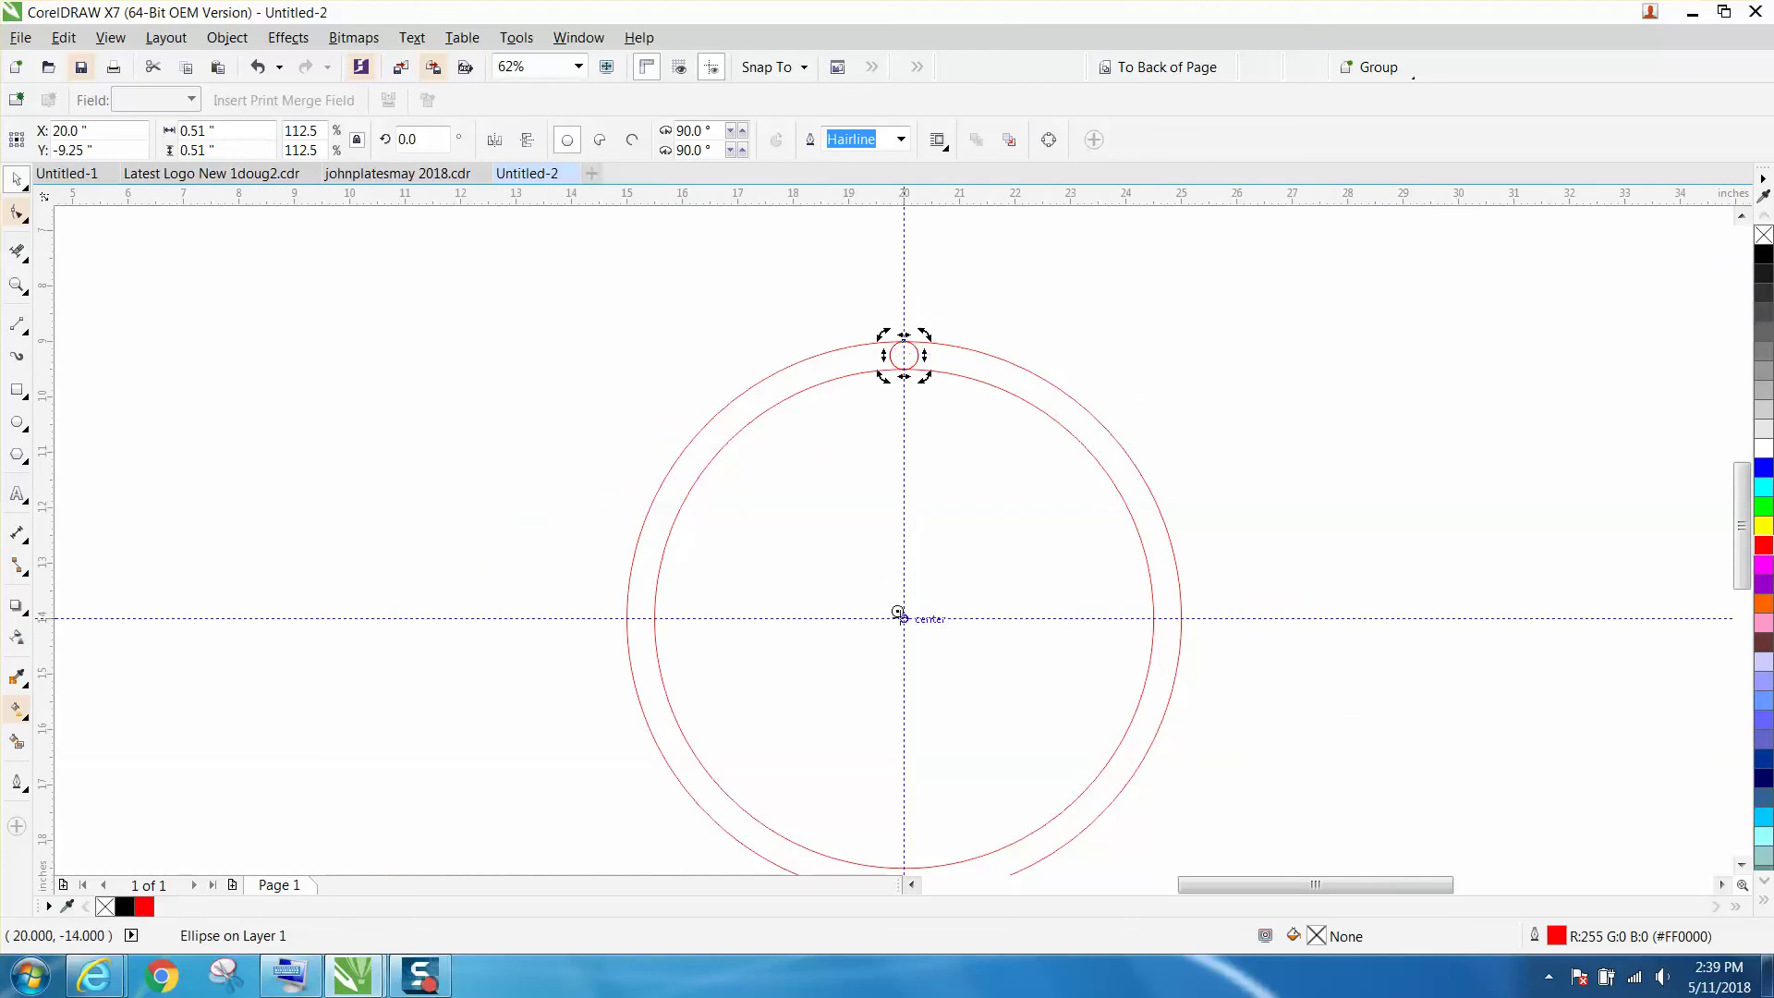
Step: Make a copy of the small circle rotated 30° about the plate's centre
drag(899, 615, 901, 616)
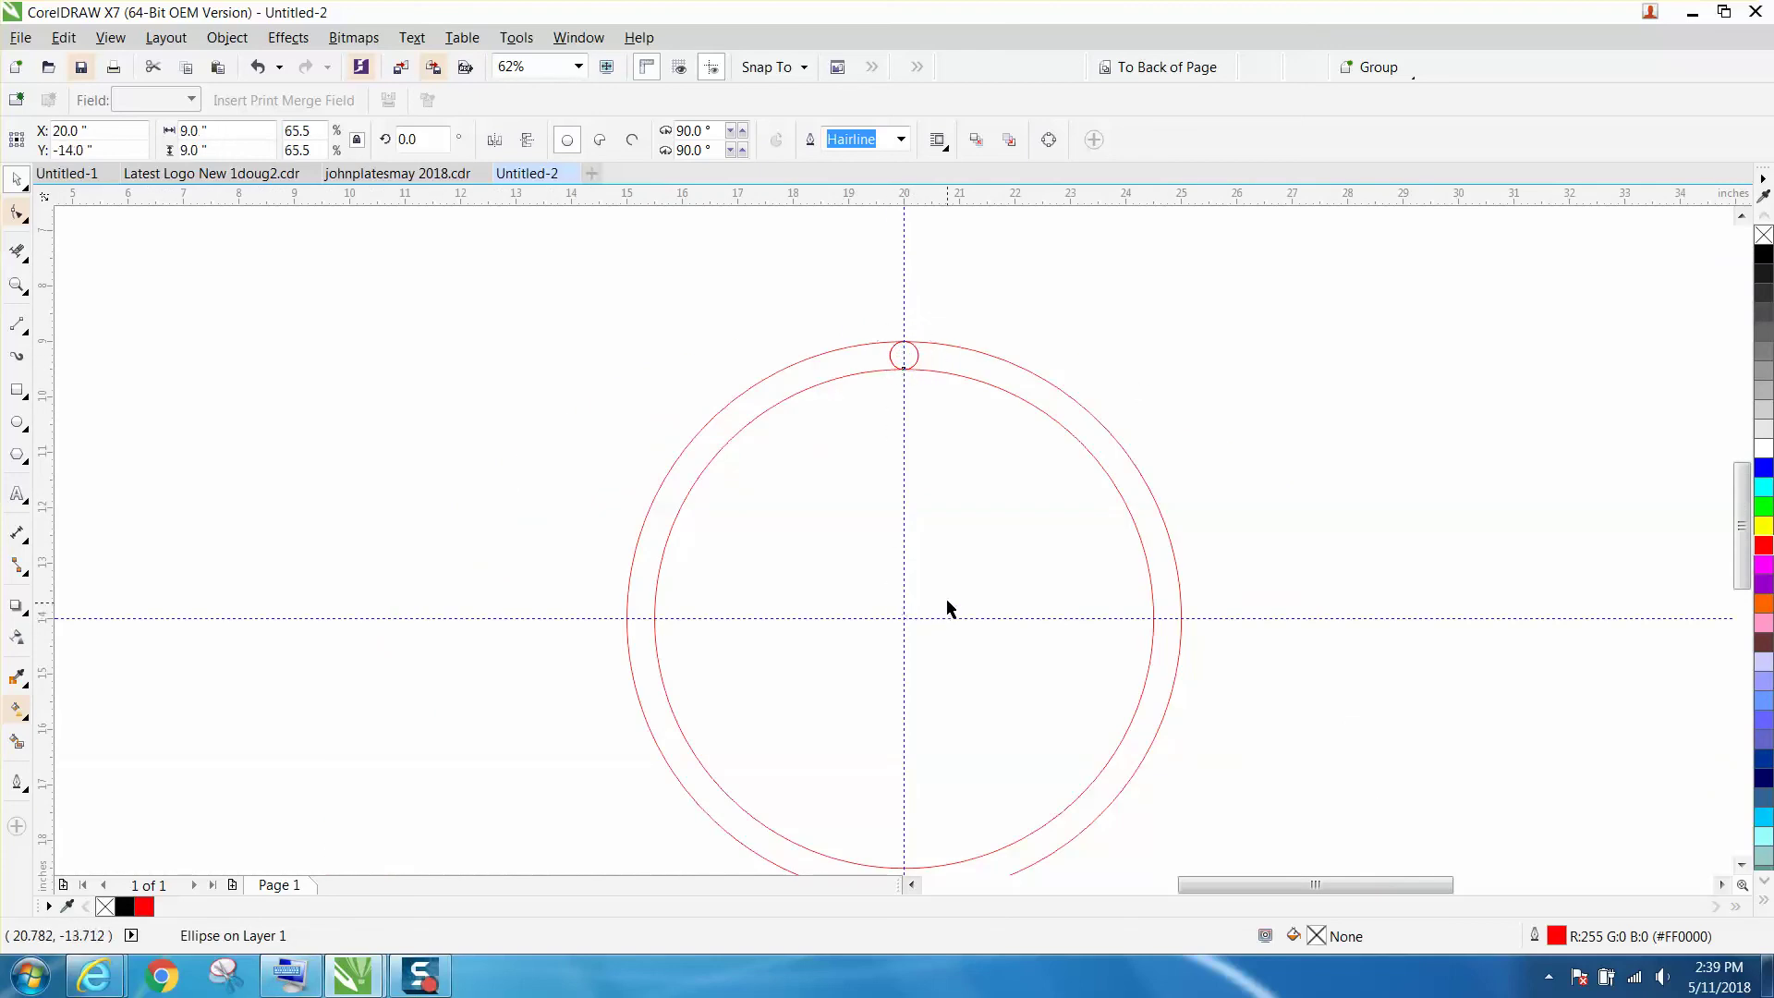
click(913, 358)
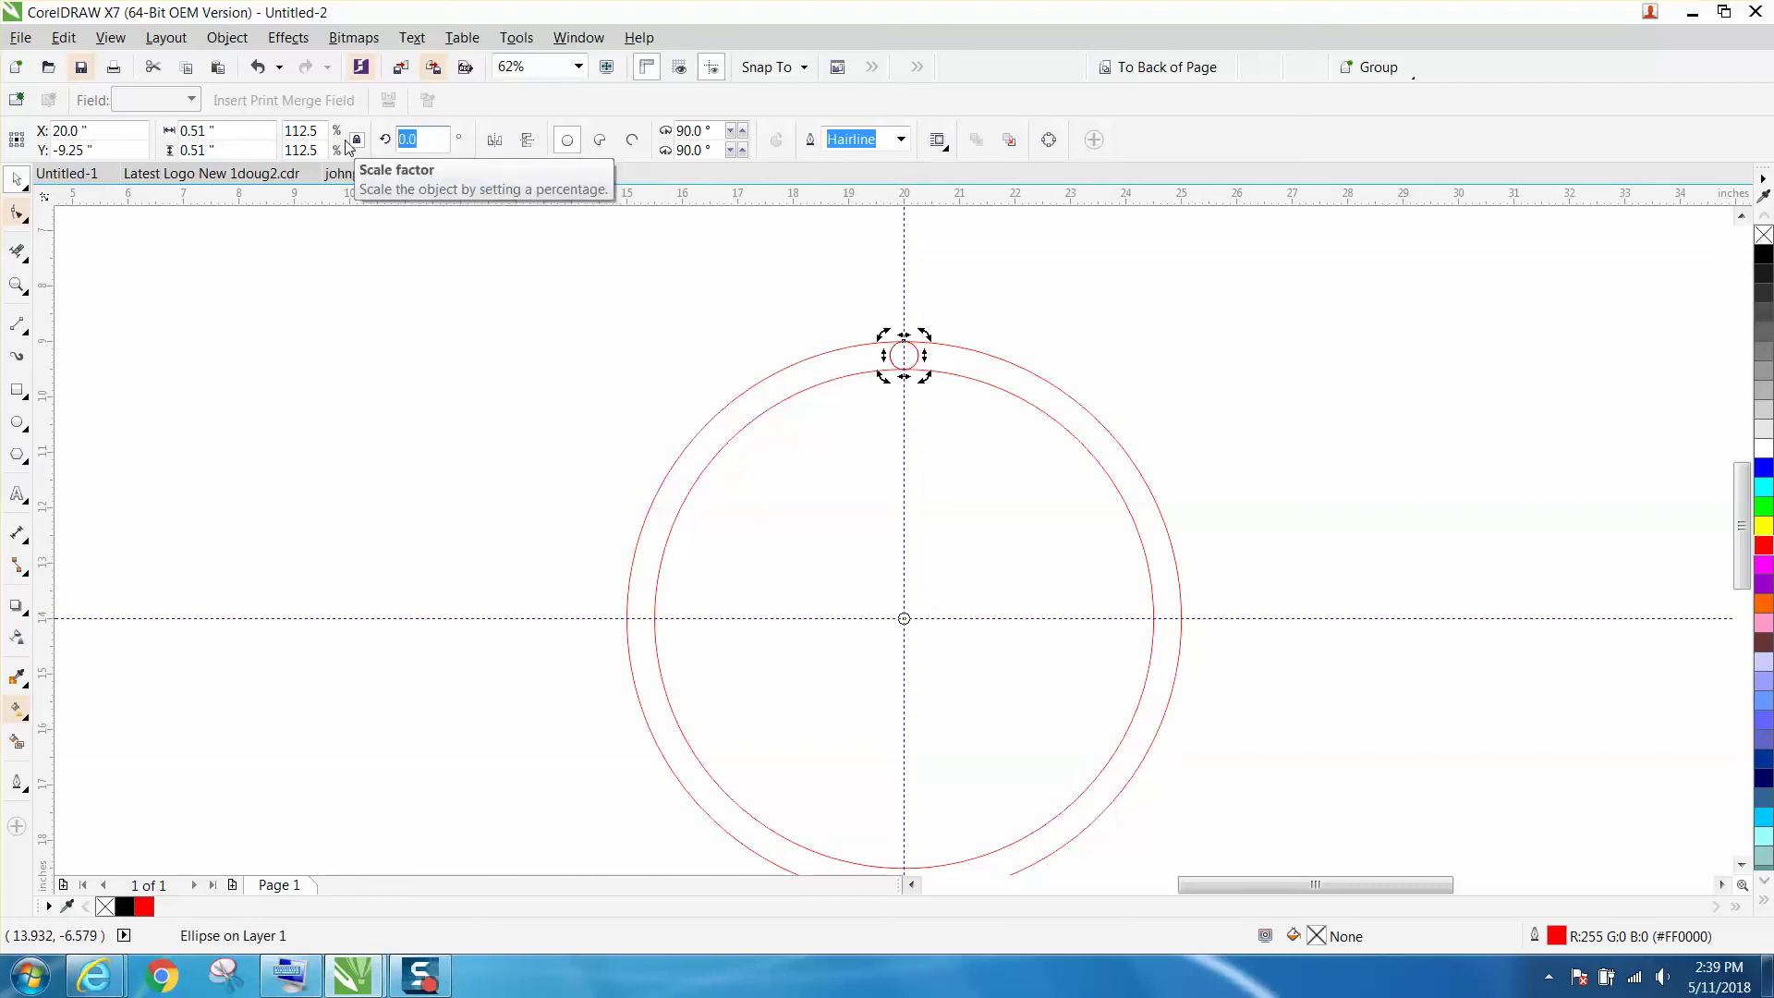
text(30)
key(Return)
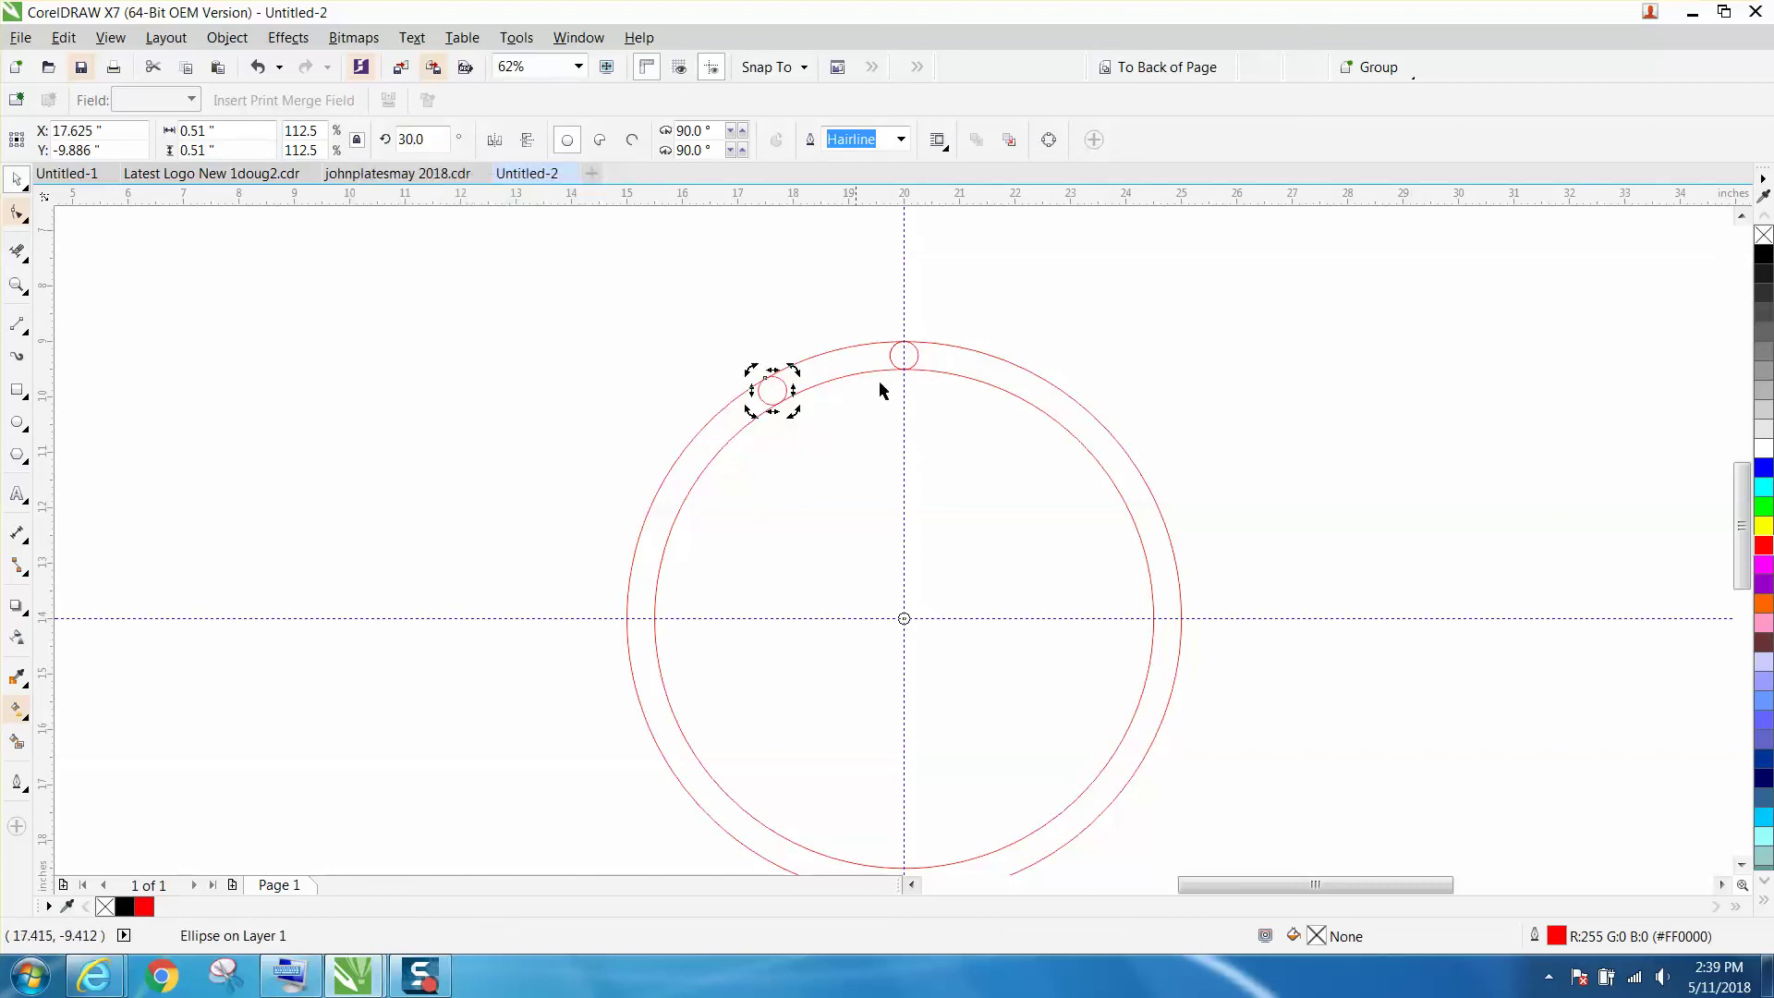
Step: Make a second copy of the top circle rotated 330° about the plate centre
click(916, 361)
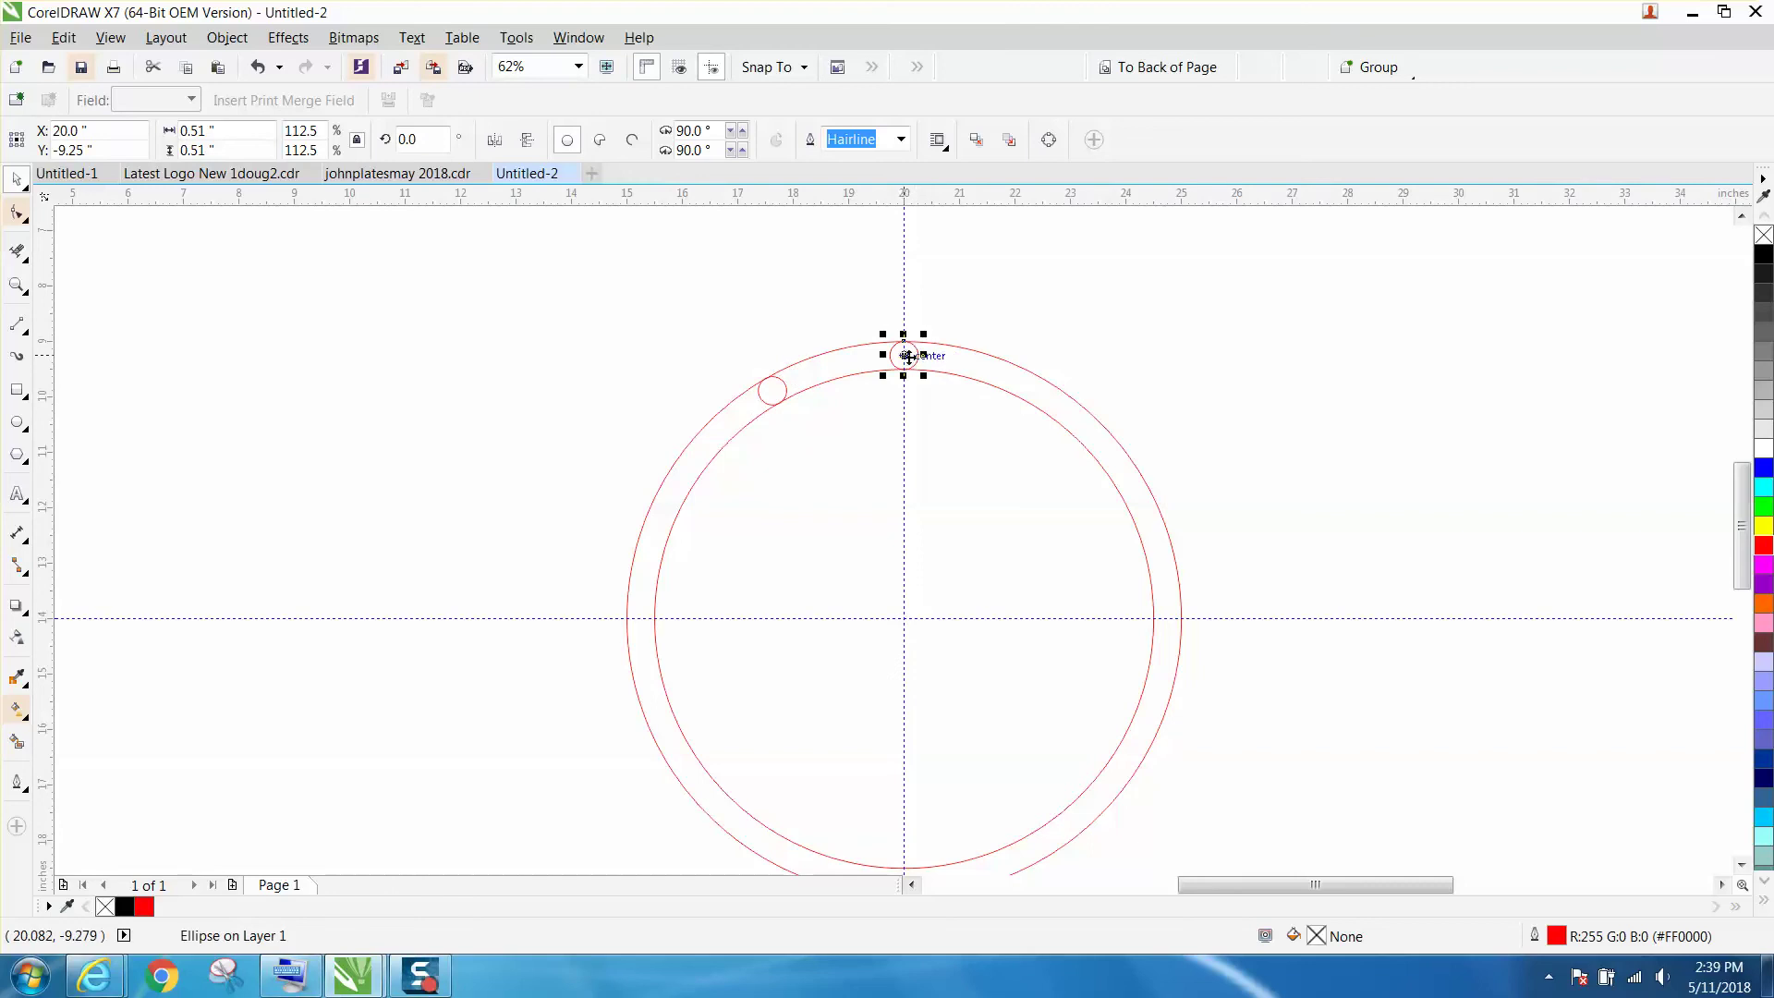
click(916, 362)
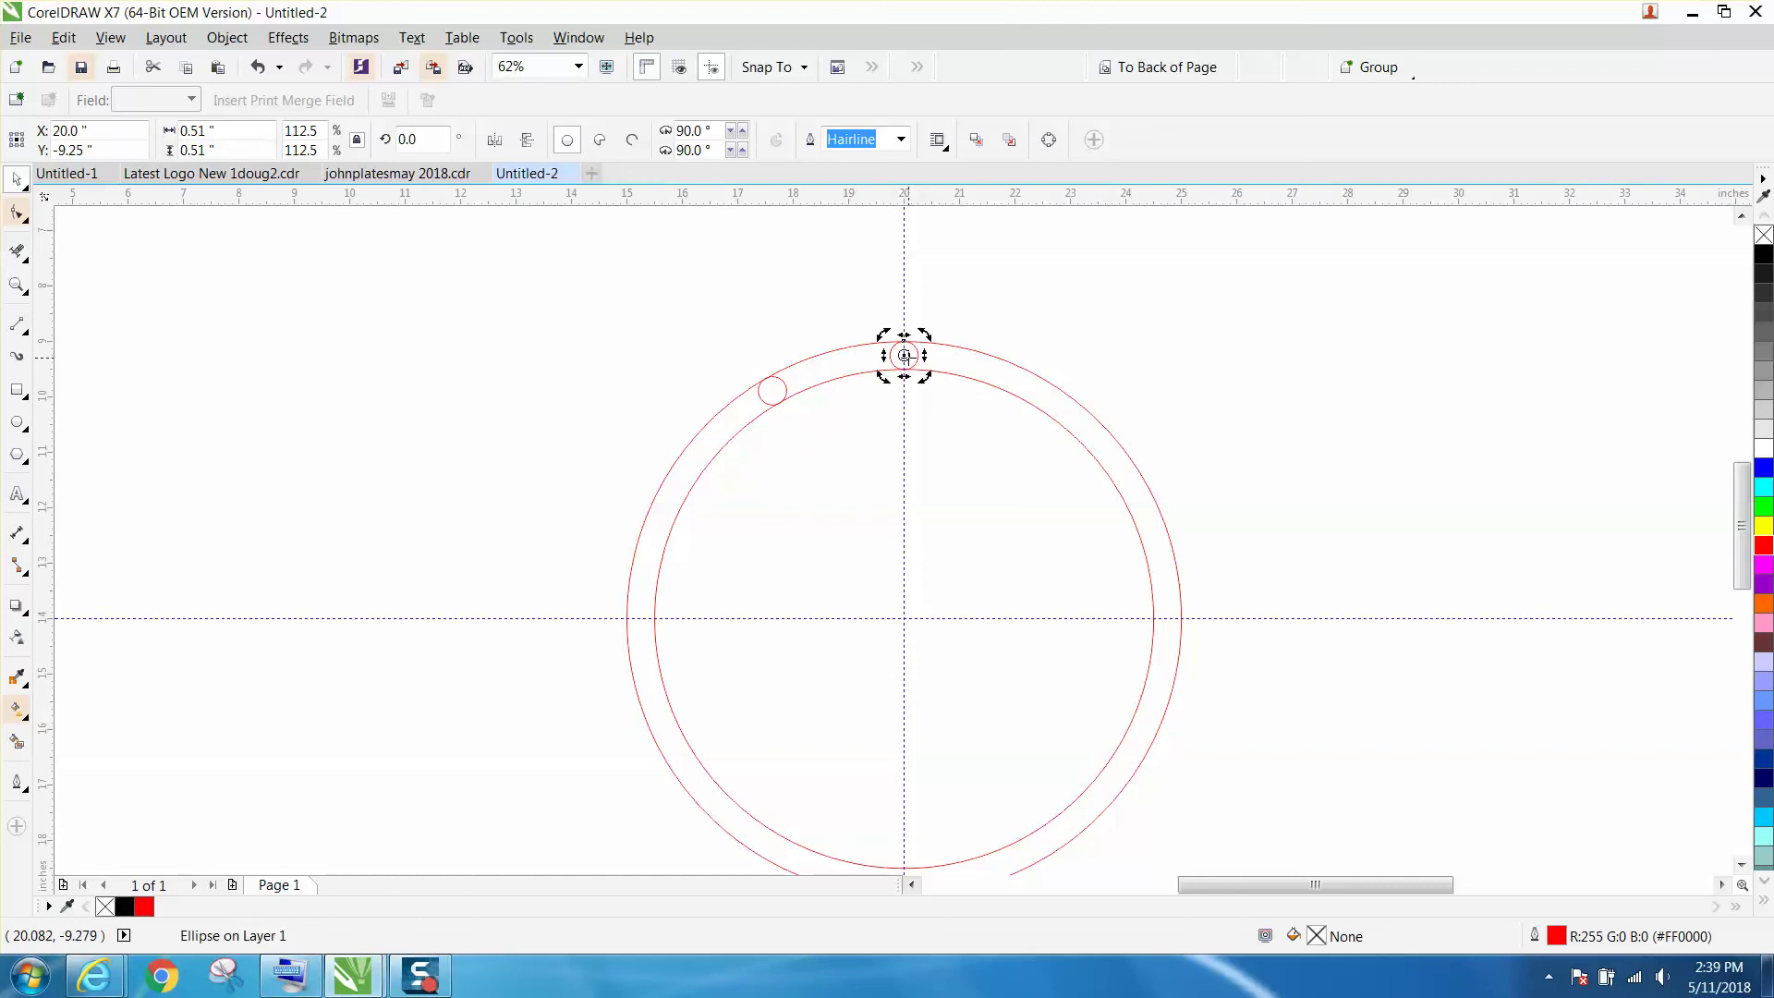
click(903, 596)
click(258, 67)
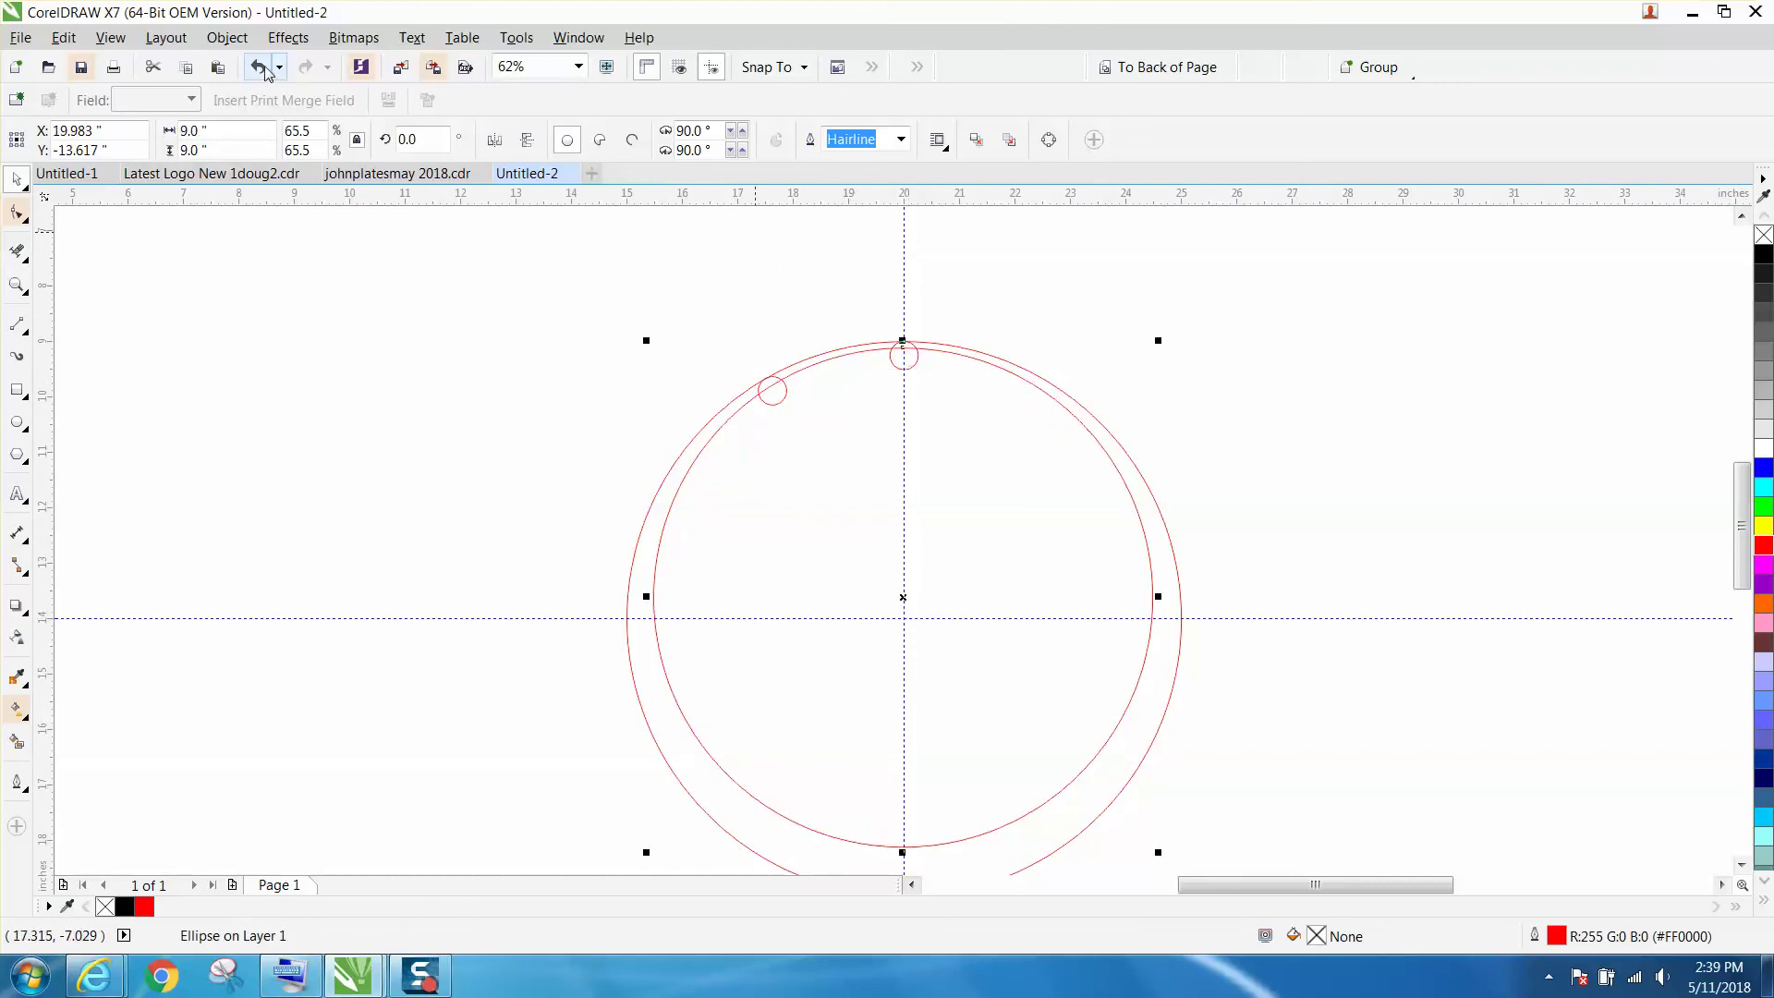
click(922, 255)
click(919, 352)
click(919, 352)
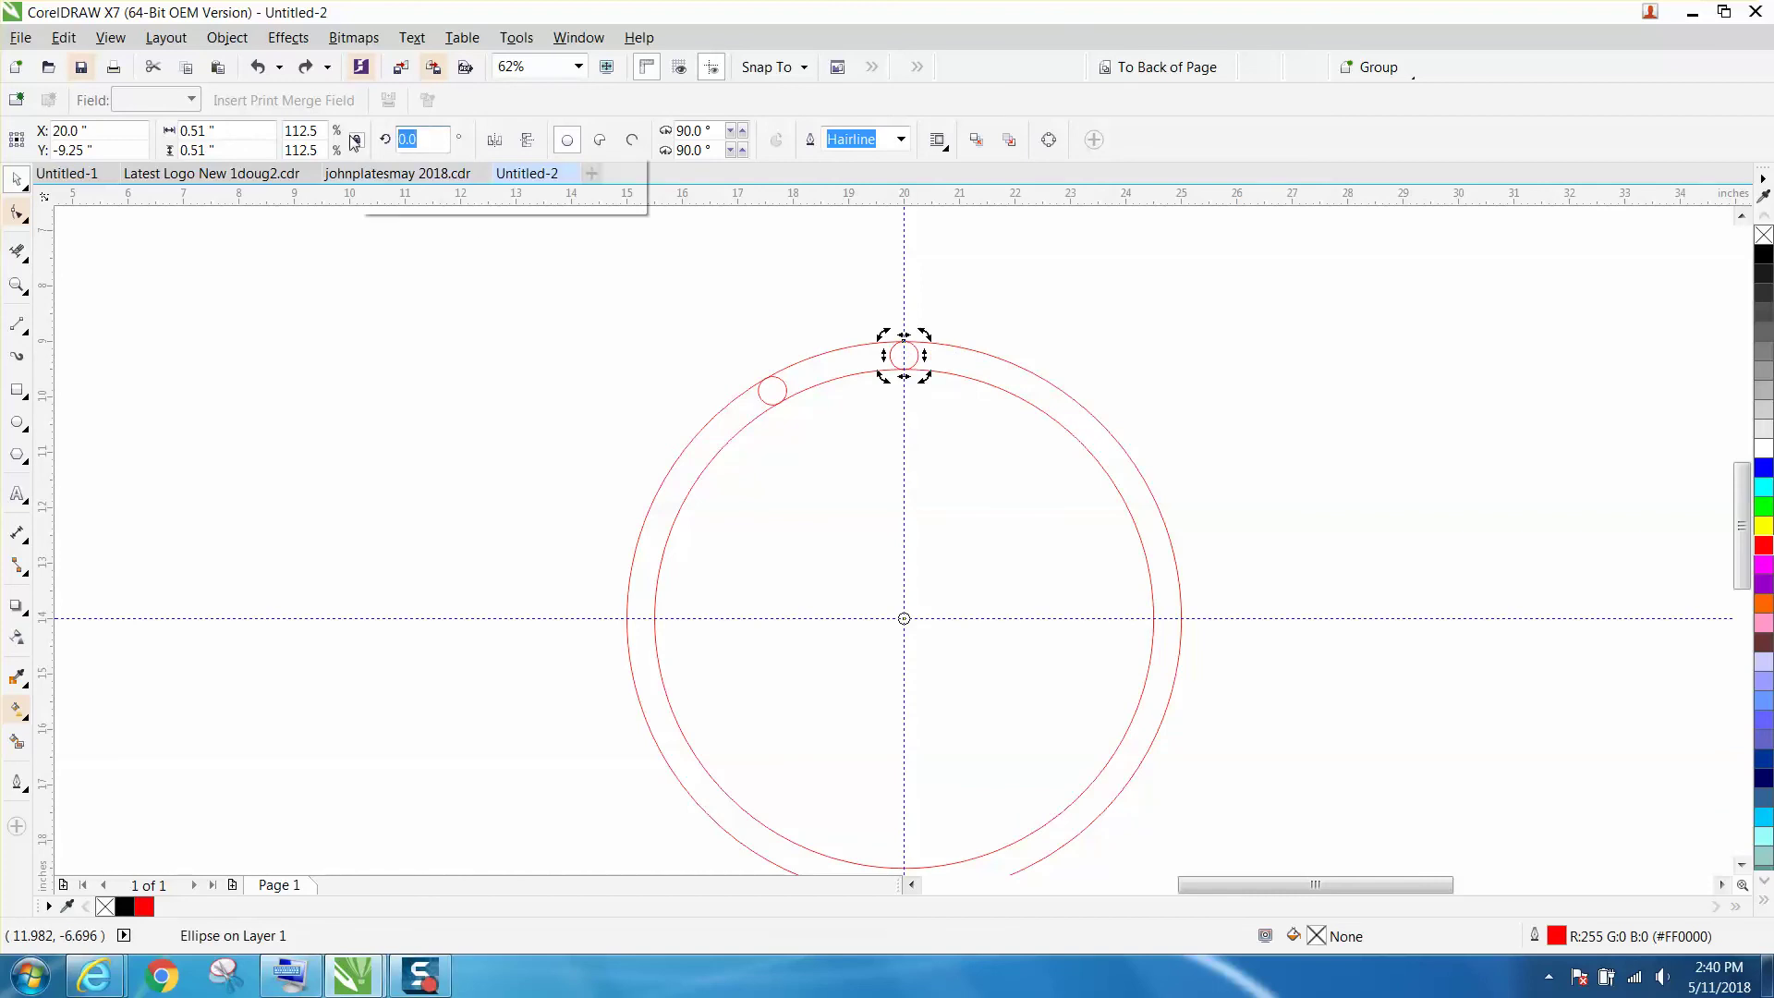
text(330)
key(Return)
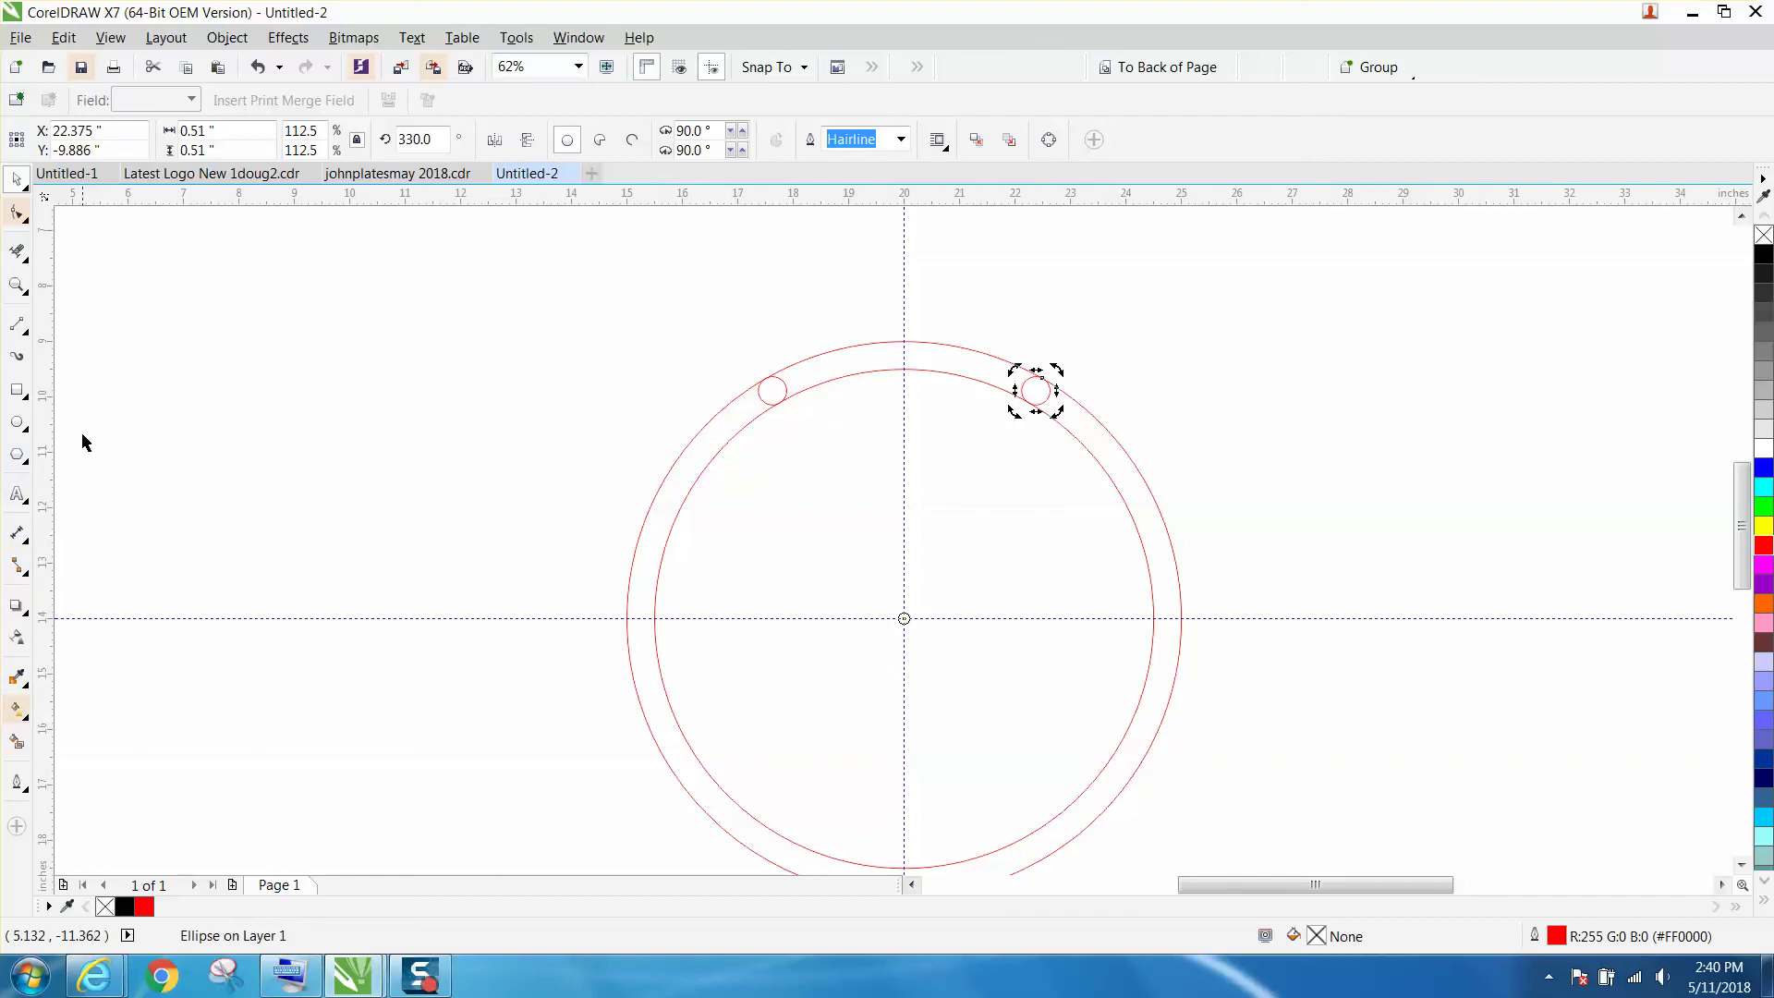
click(17, 250)
Step: Erase the inner halves of both small circles and fill the band between them black
drag(785, 376, 784, 395)
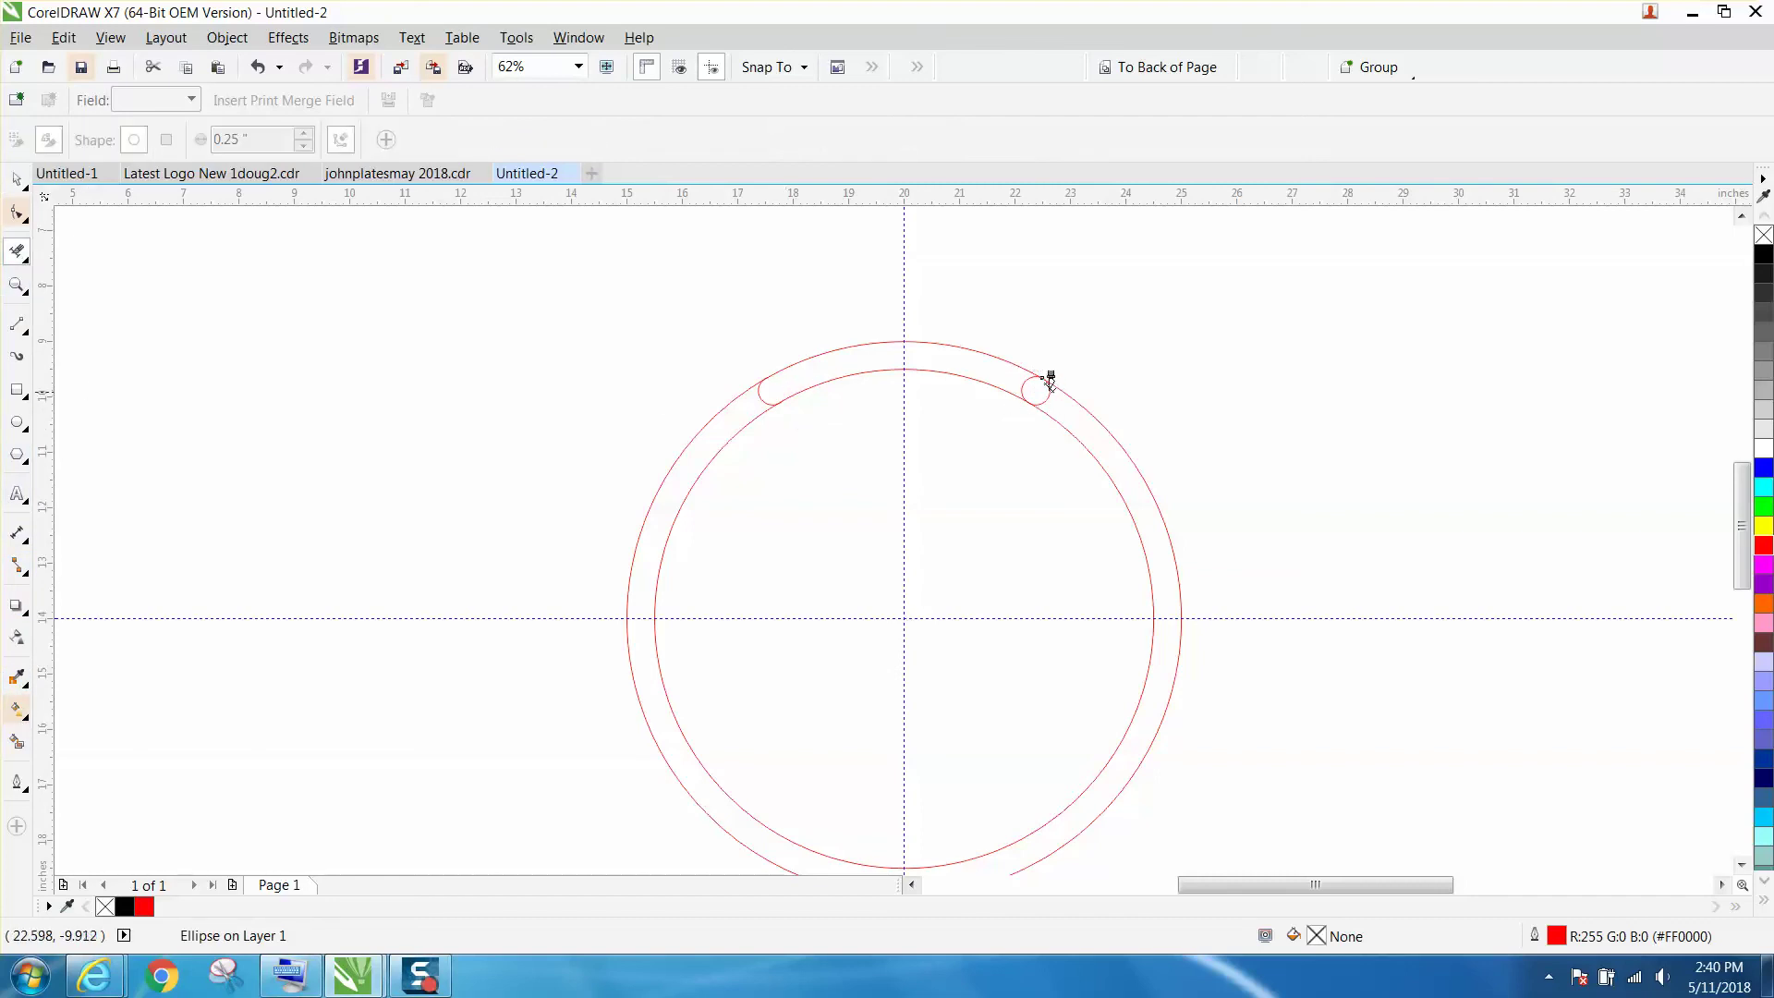
drag(1026, 368, 1026, 403)
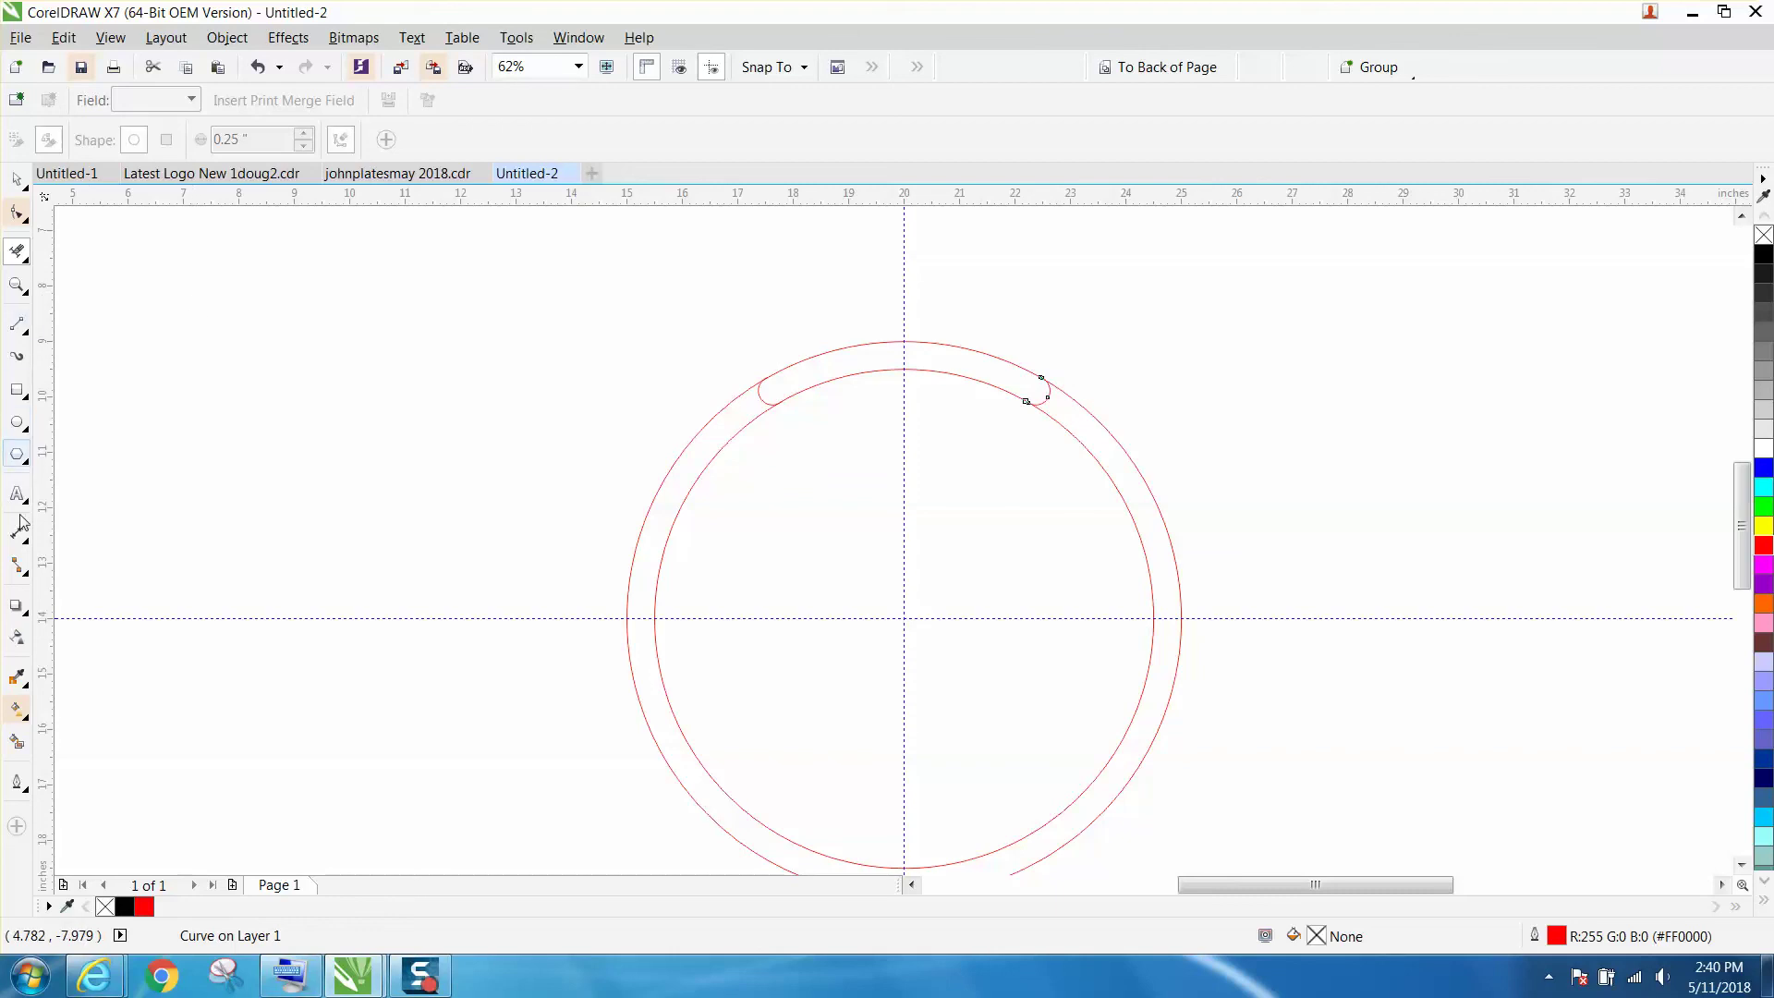
click(18, 743)
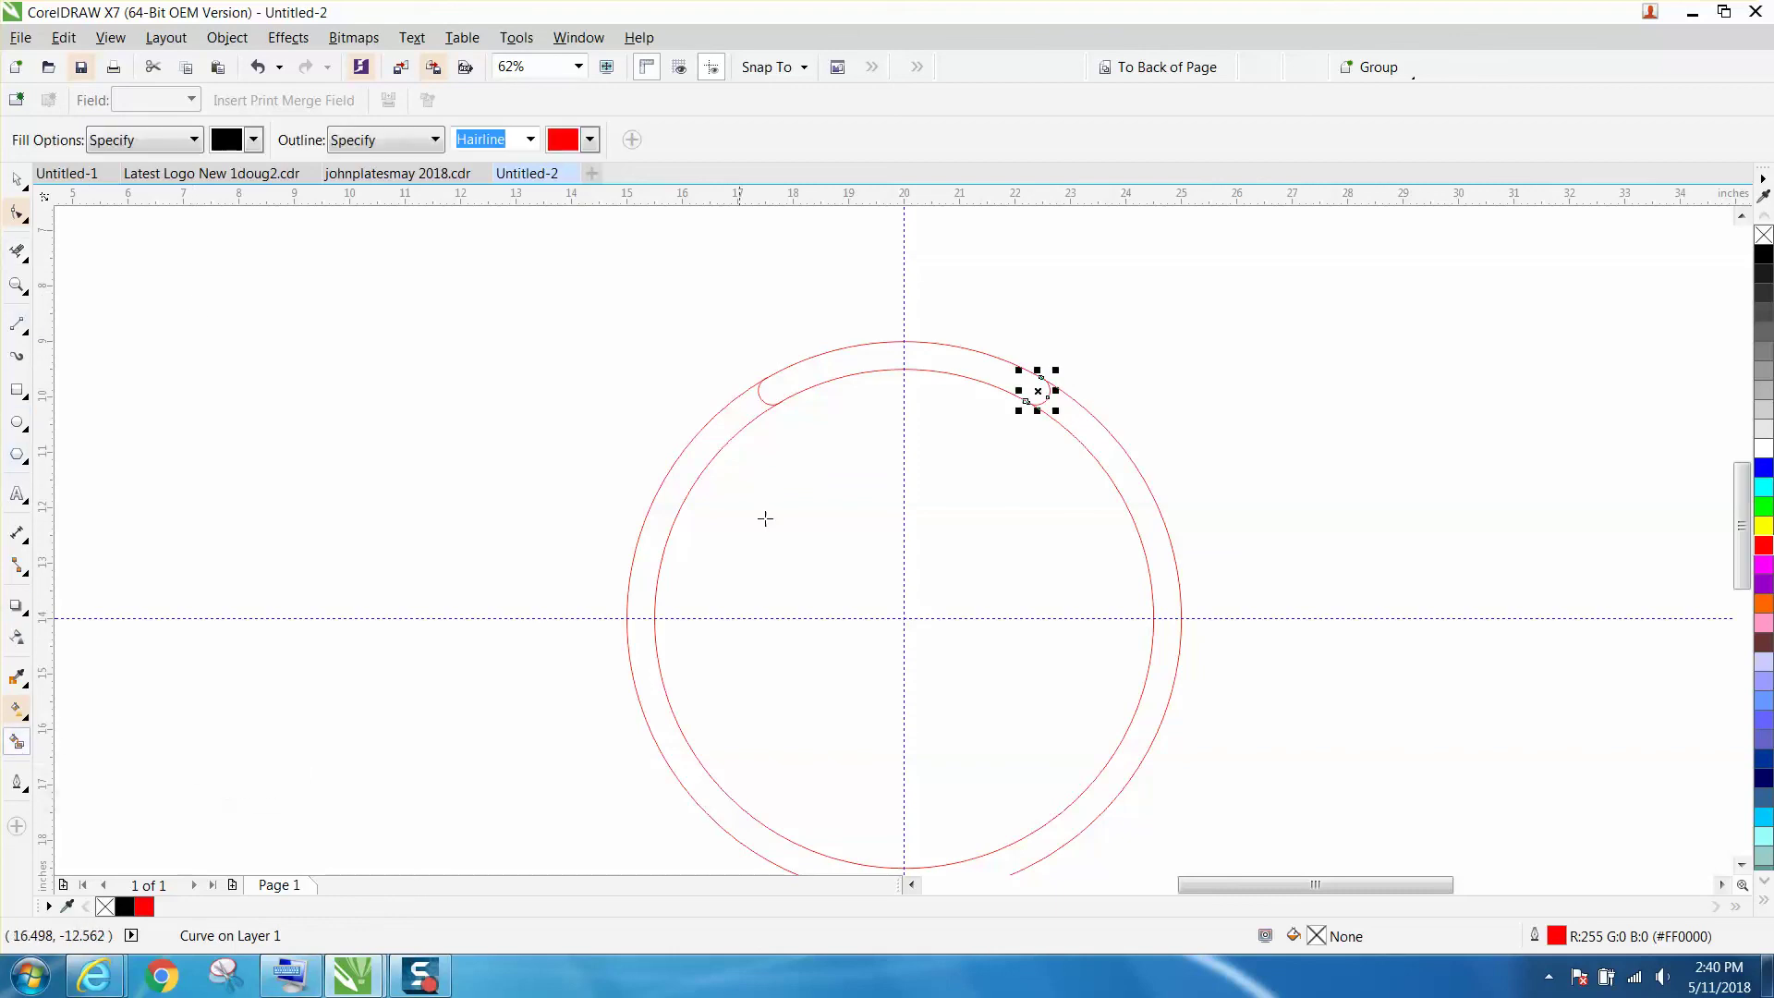
click(846, 359)
click(17, 179)
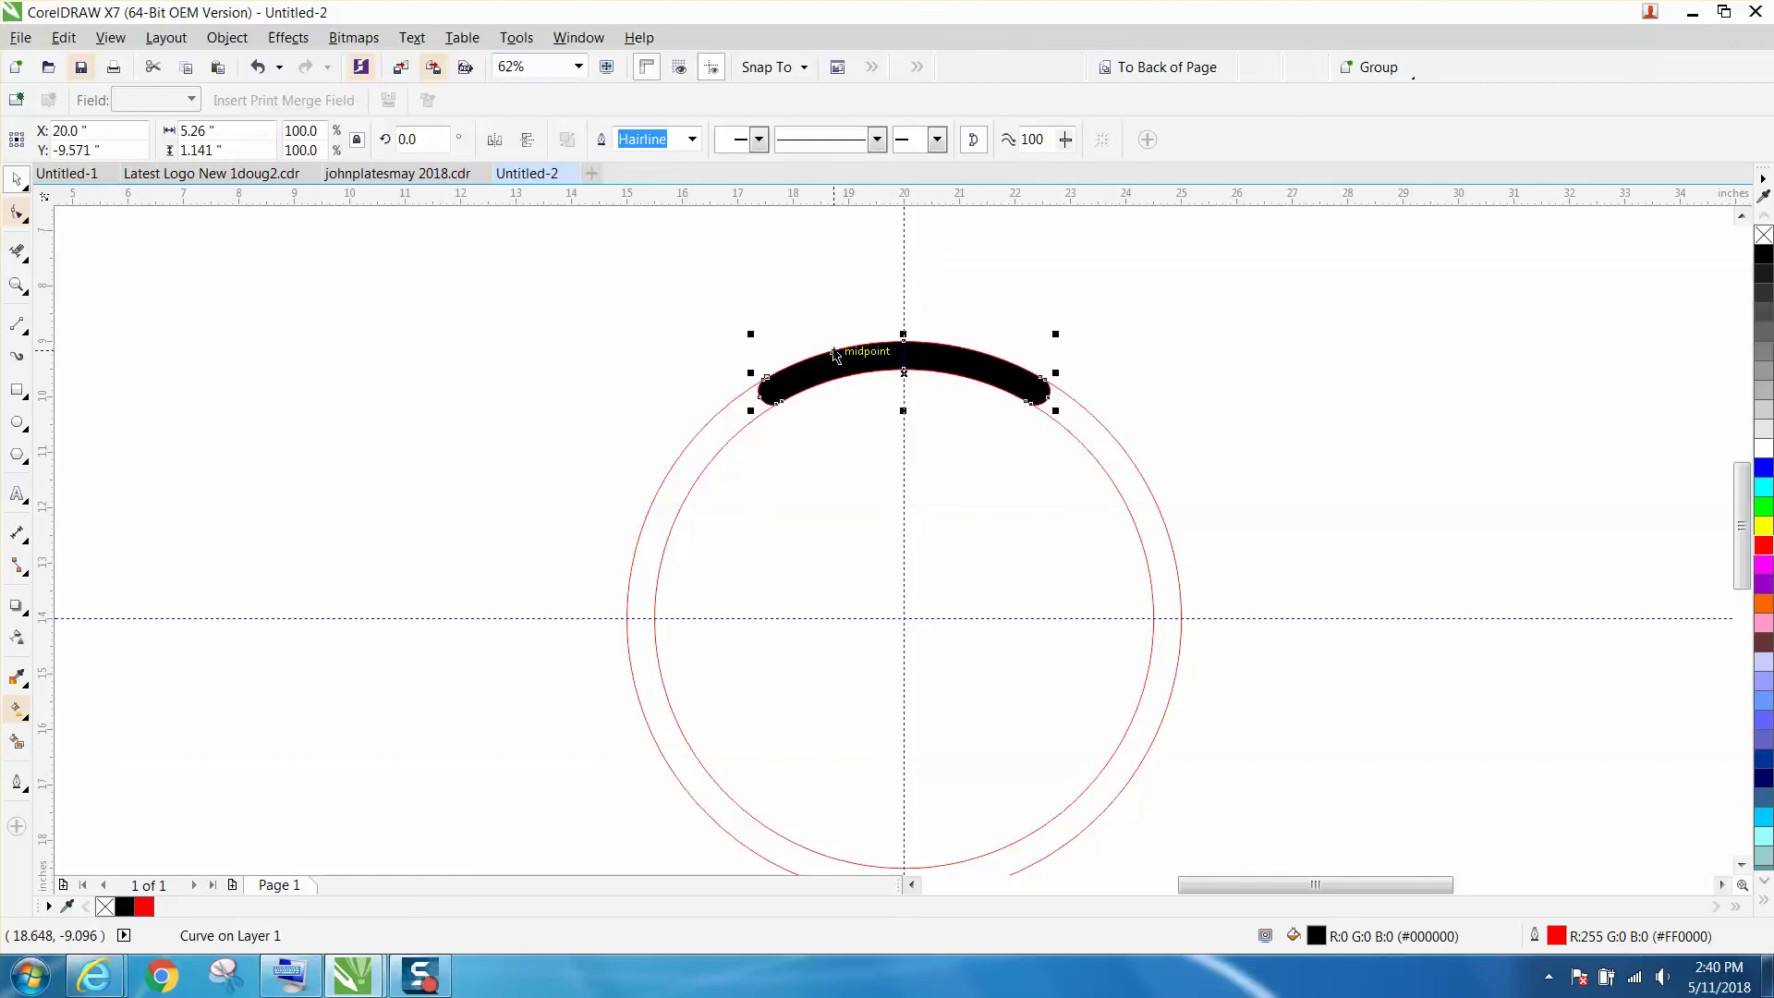
drag(876, 364, 539, 294)
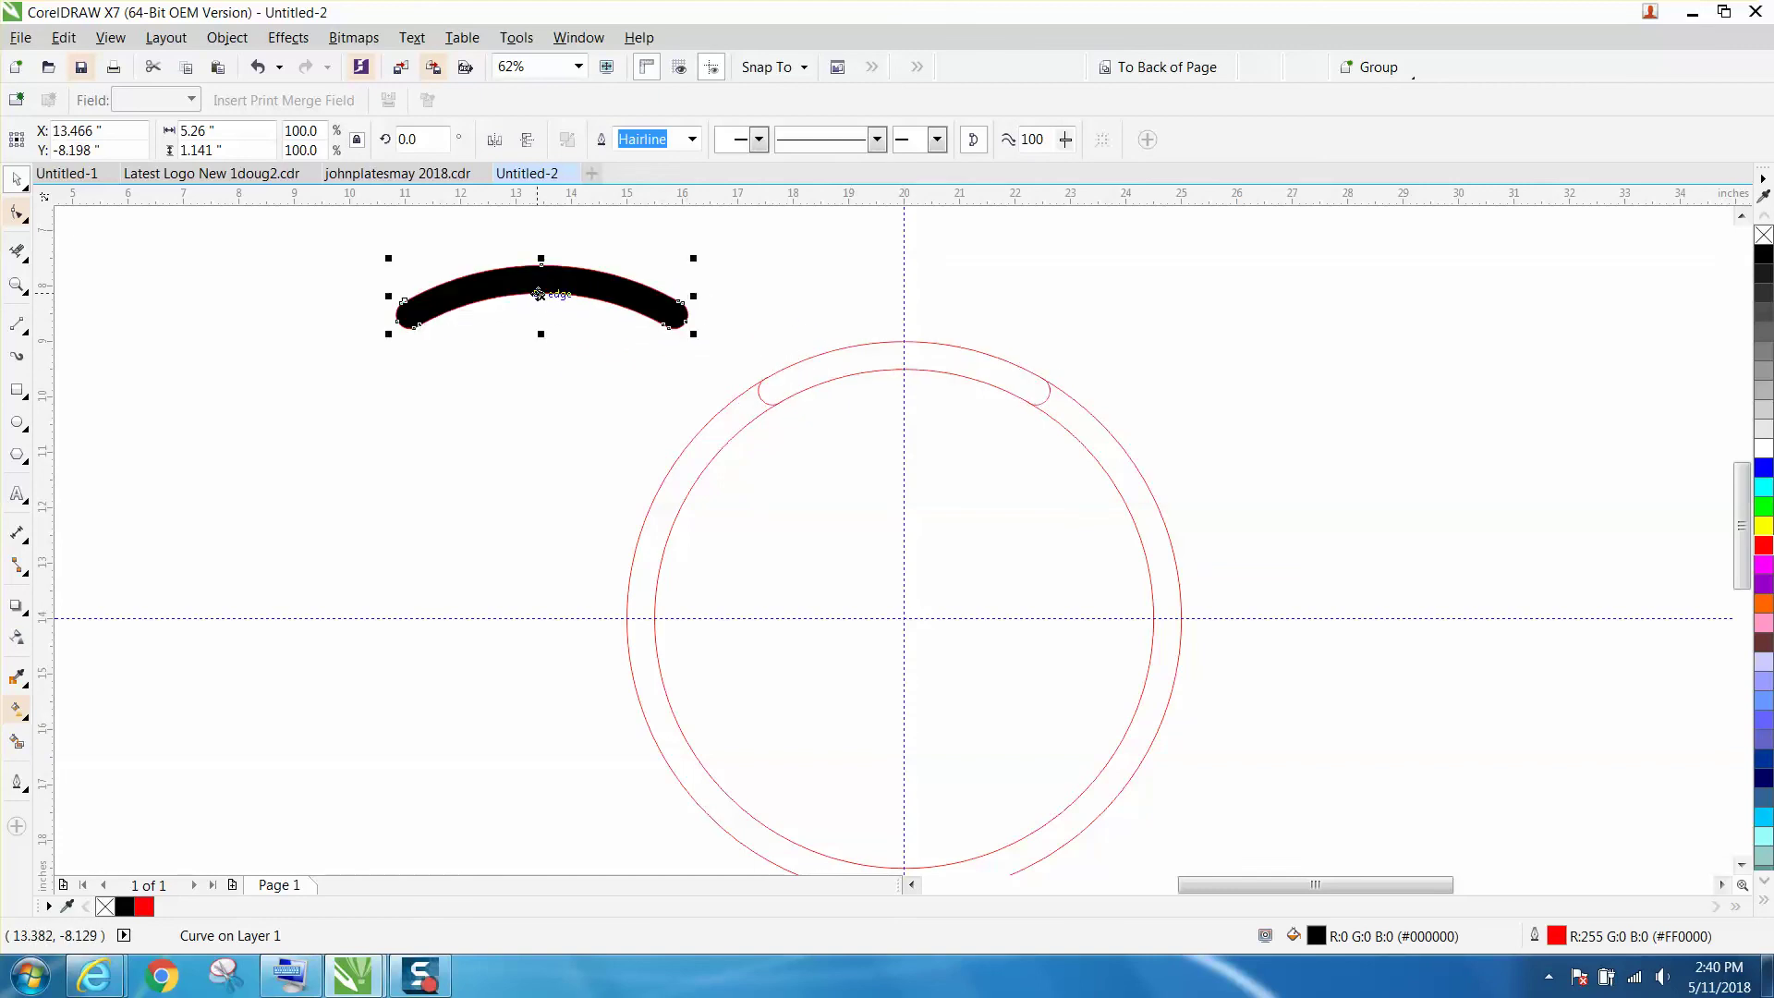
click(257, 66)
Step: Delete the 9-inch inner and 10-inch outer red circles
click(1083, 449)
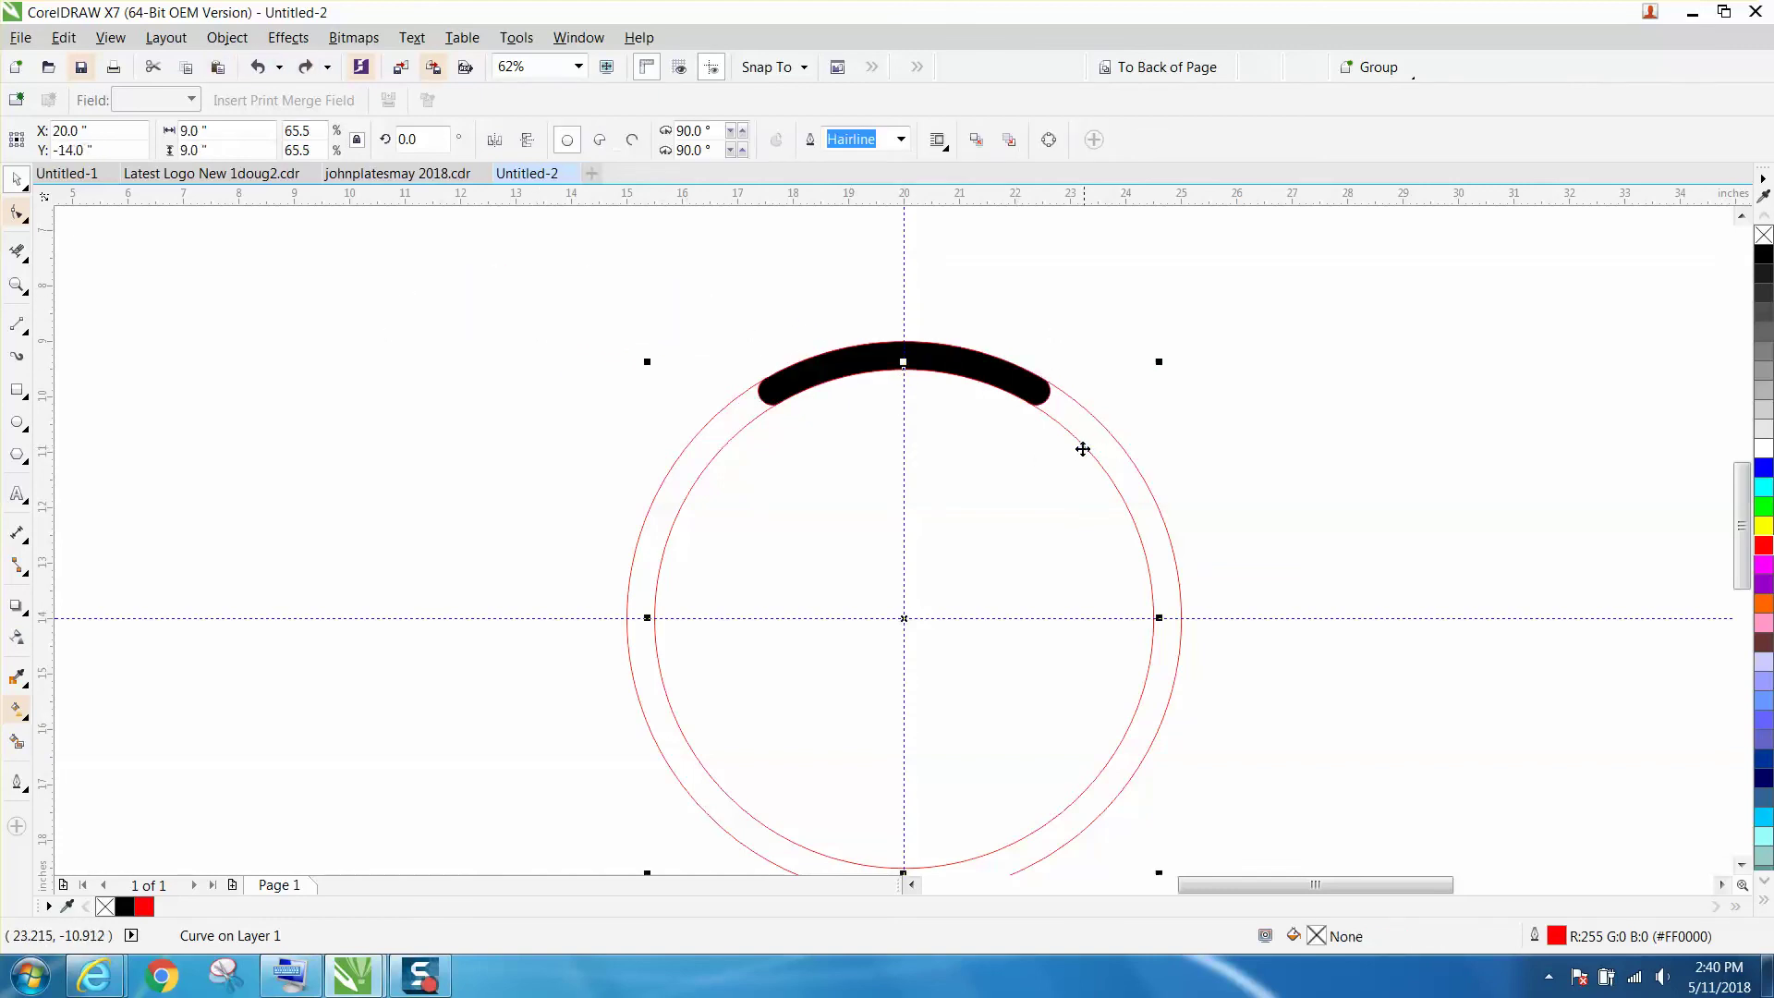
click(1086, 449)
key(Delete)
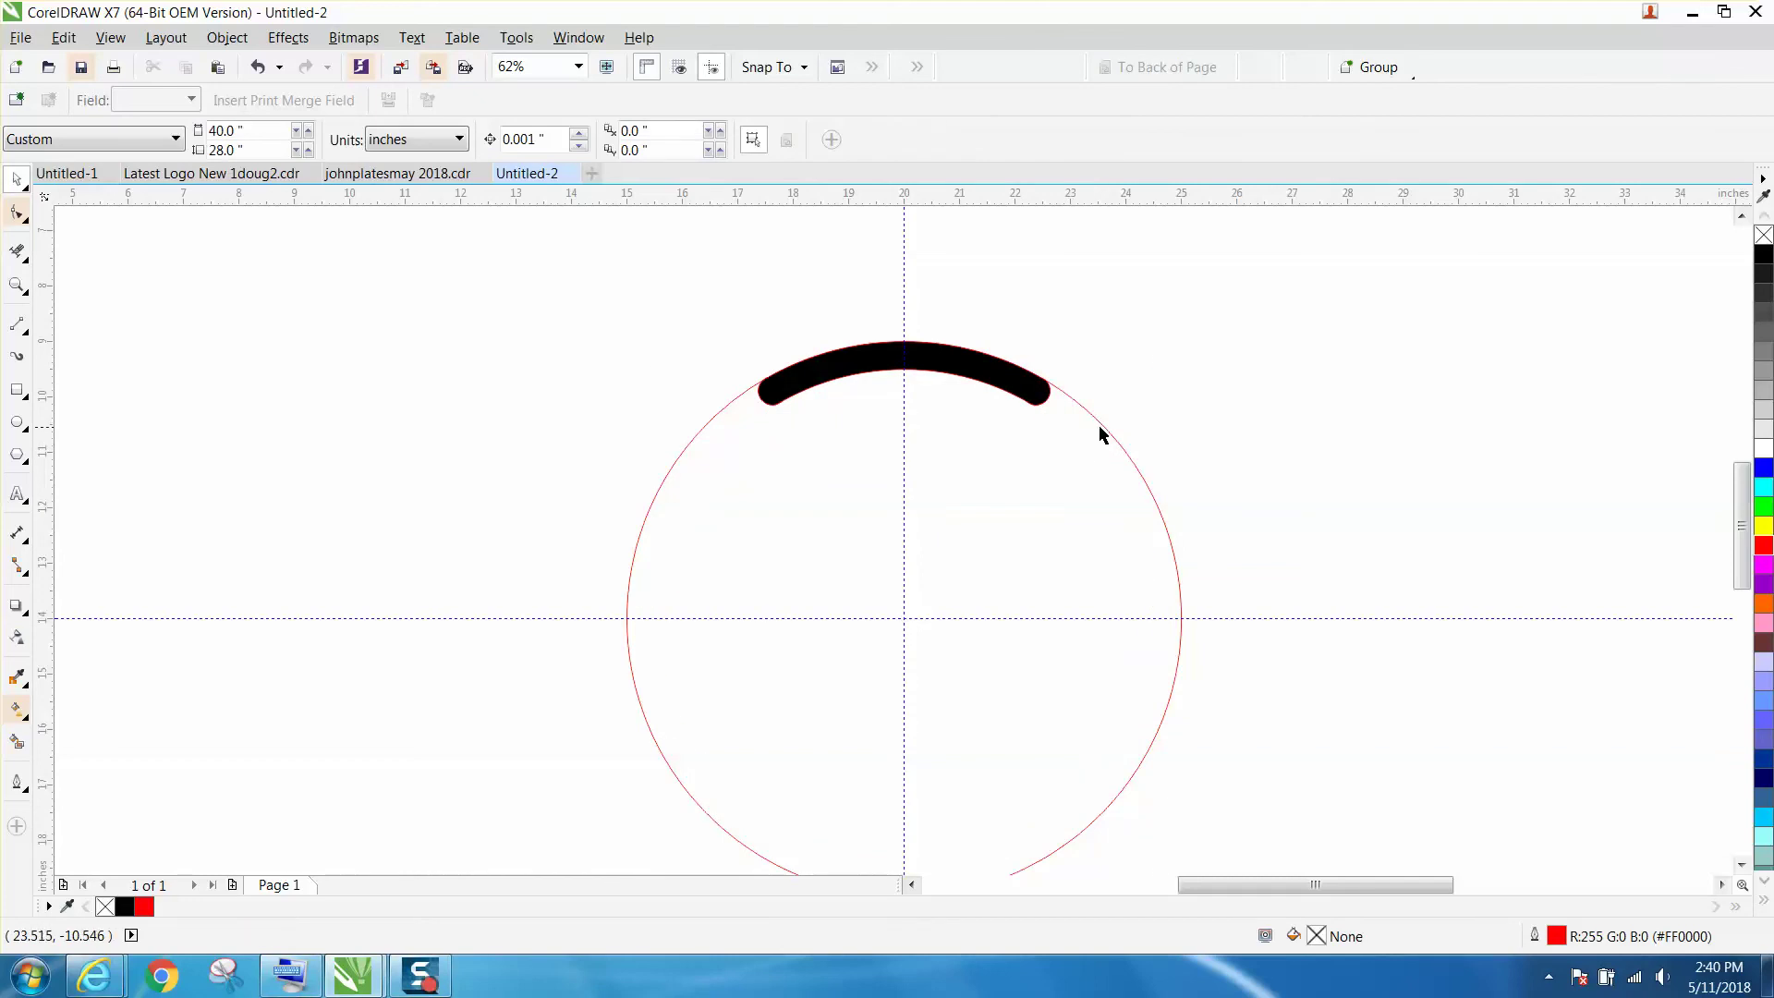
click(1102, 425)
key(Delete)
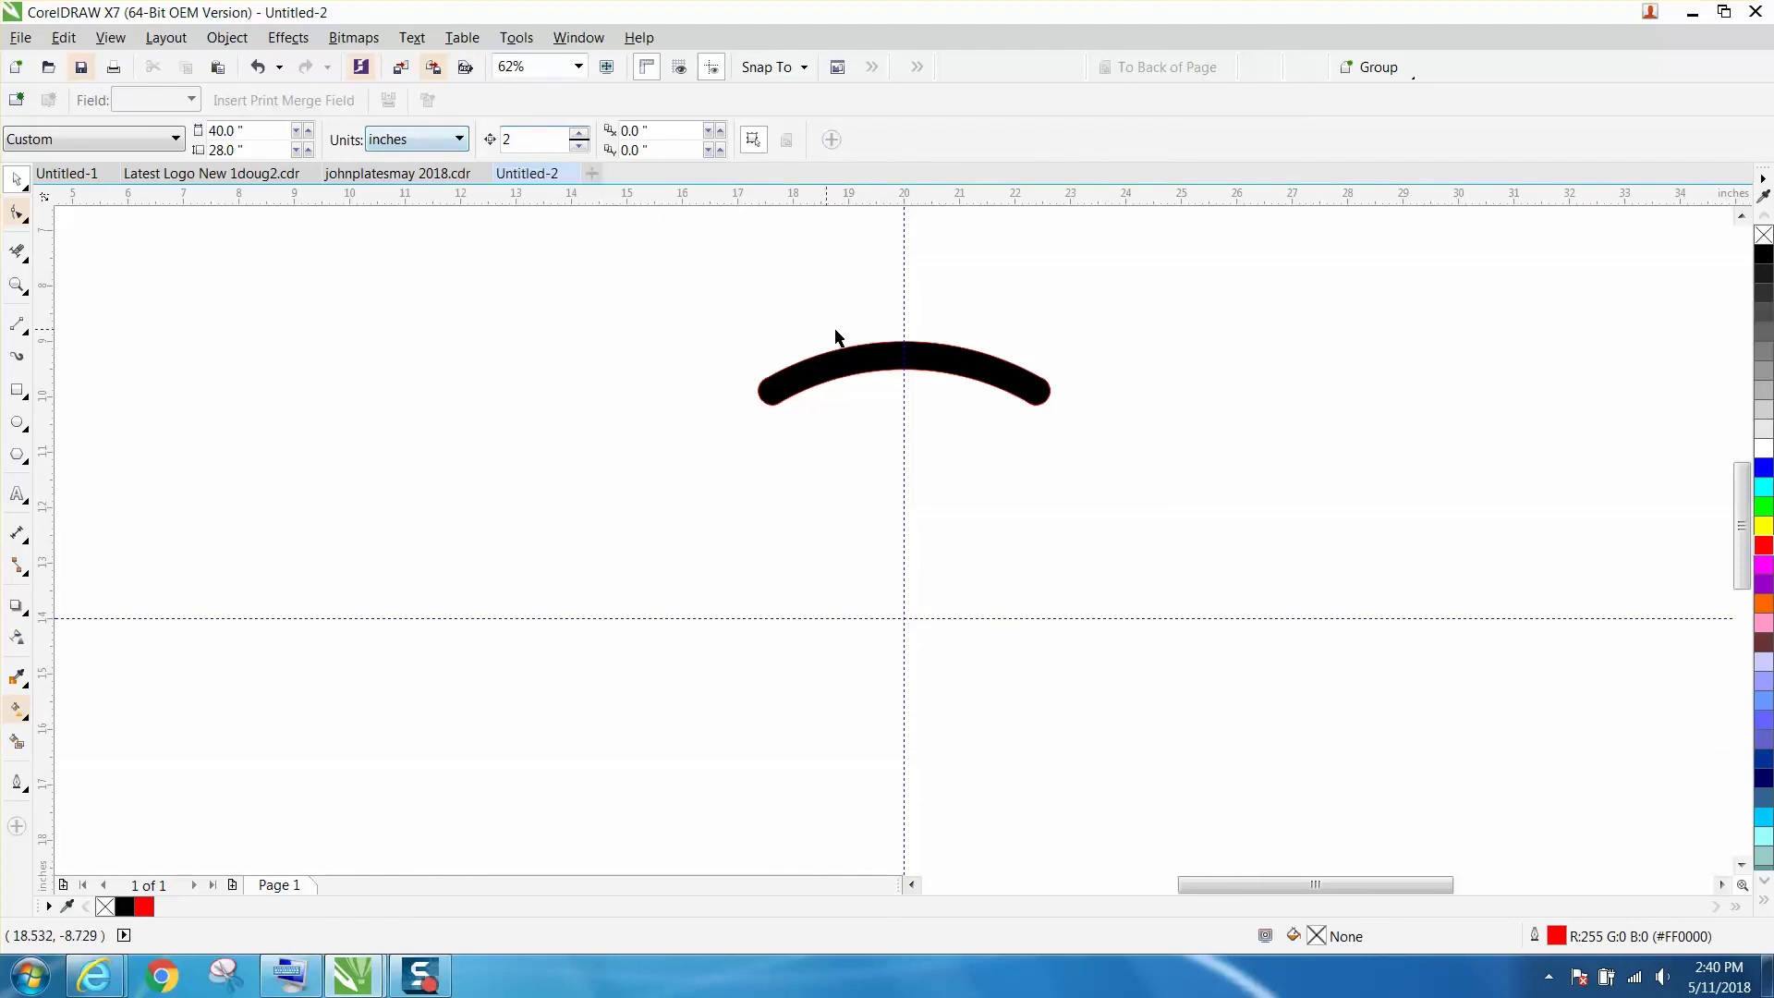
Step: Delete the leftover red arc fragments and nudge the black slot to X 20.0
click(907, 355)
key(Right)
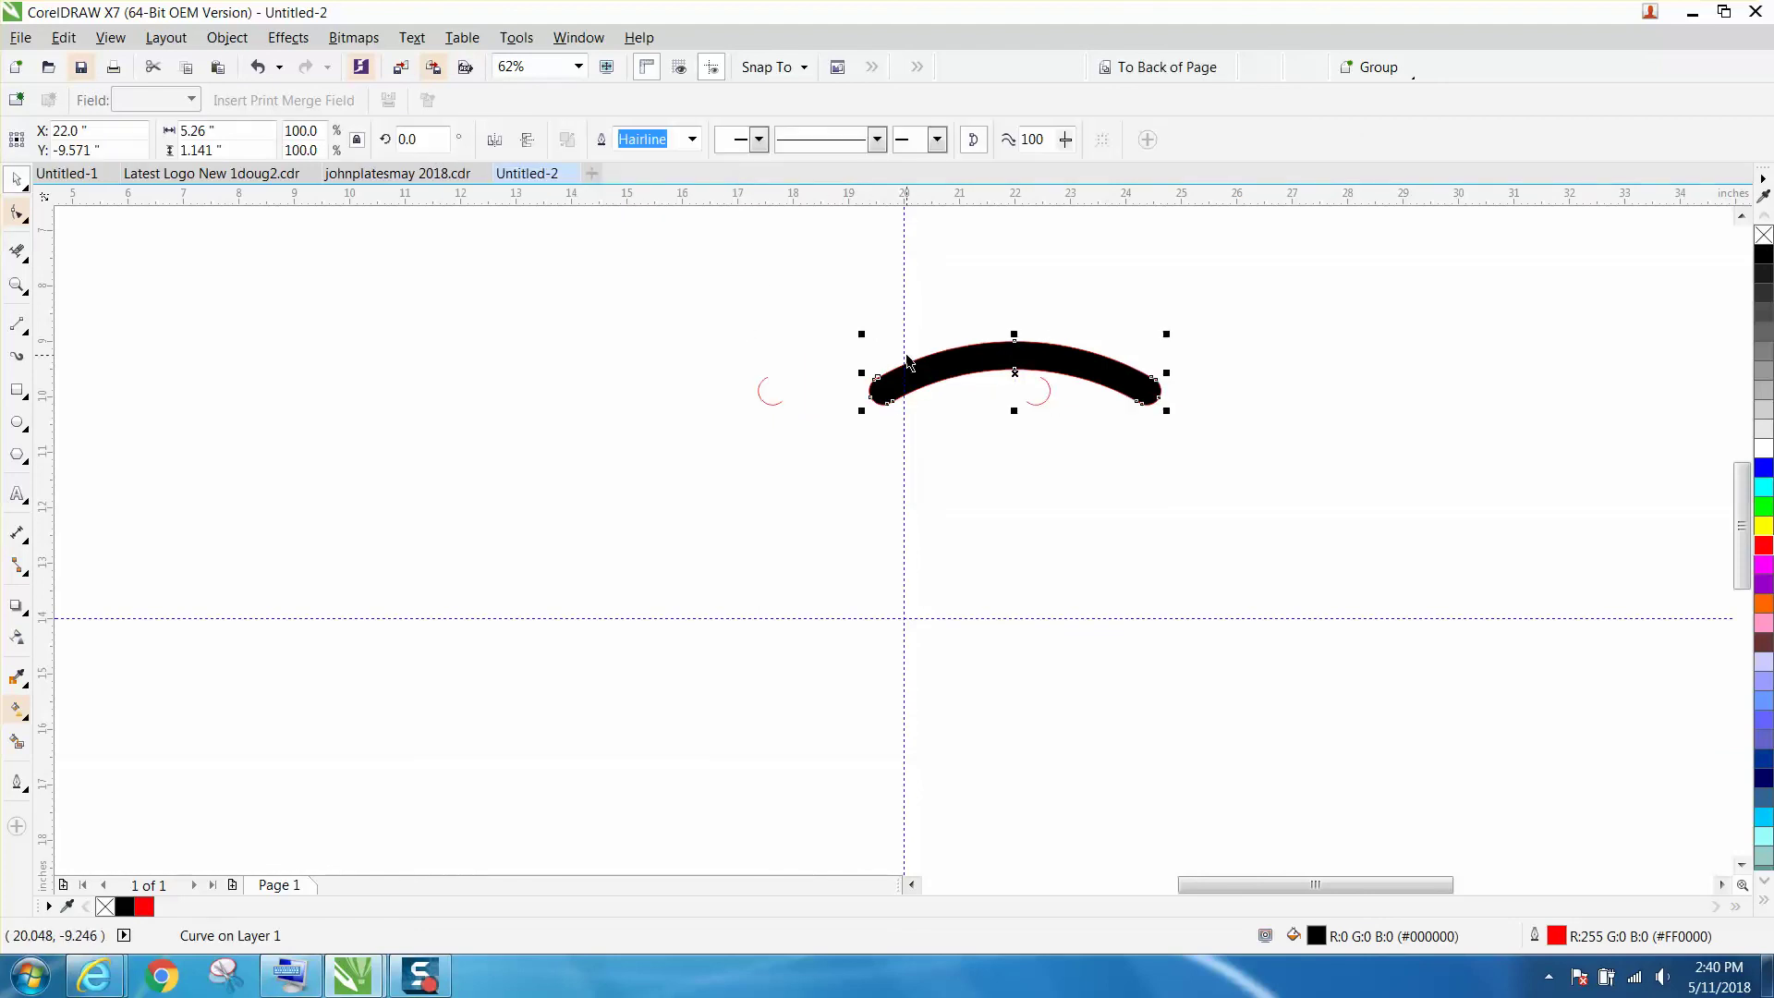
key(Right)
key(Right)
key(Right)
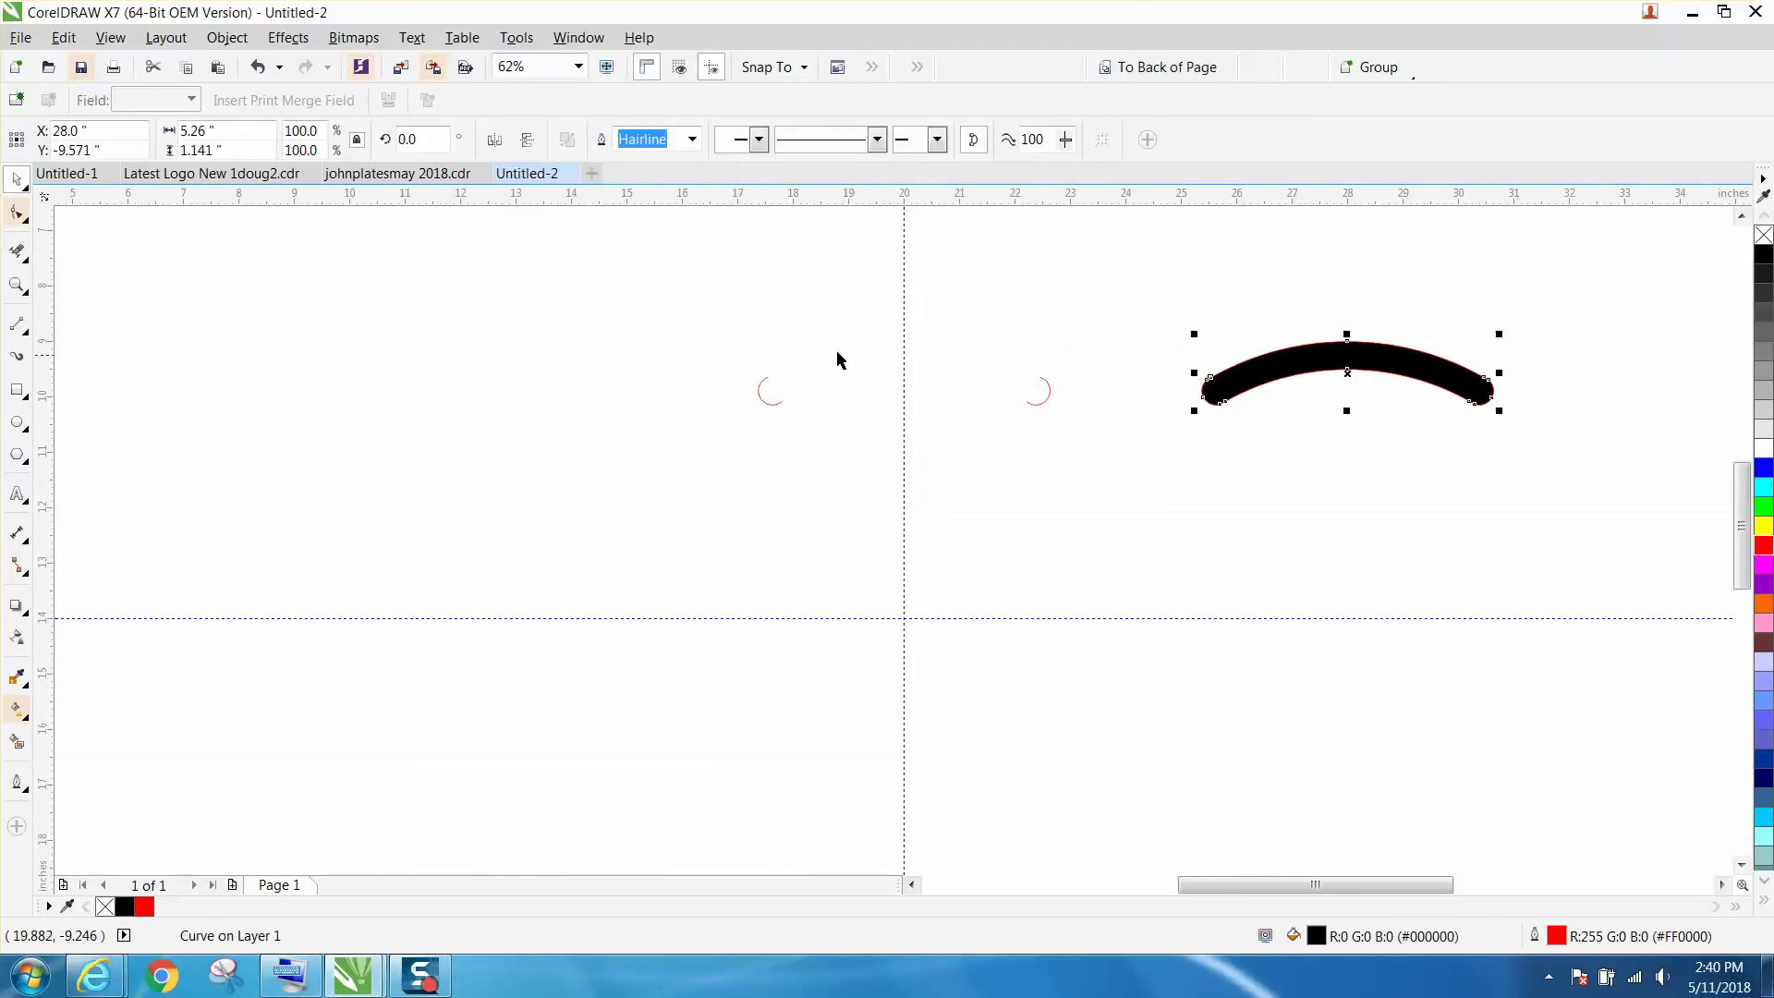
drag(737, 374, 1095, 469)
key(Delete)
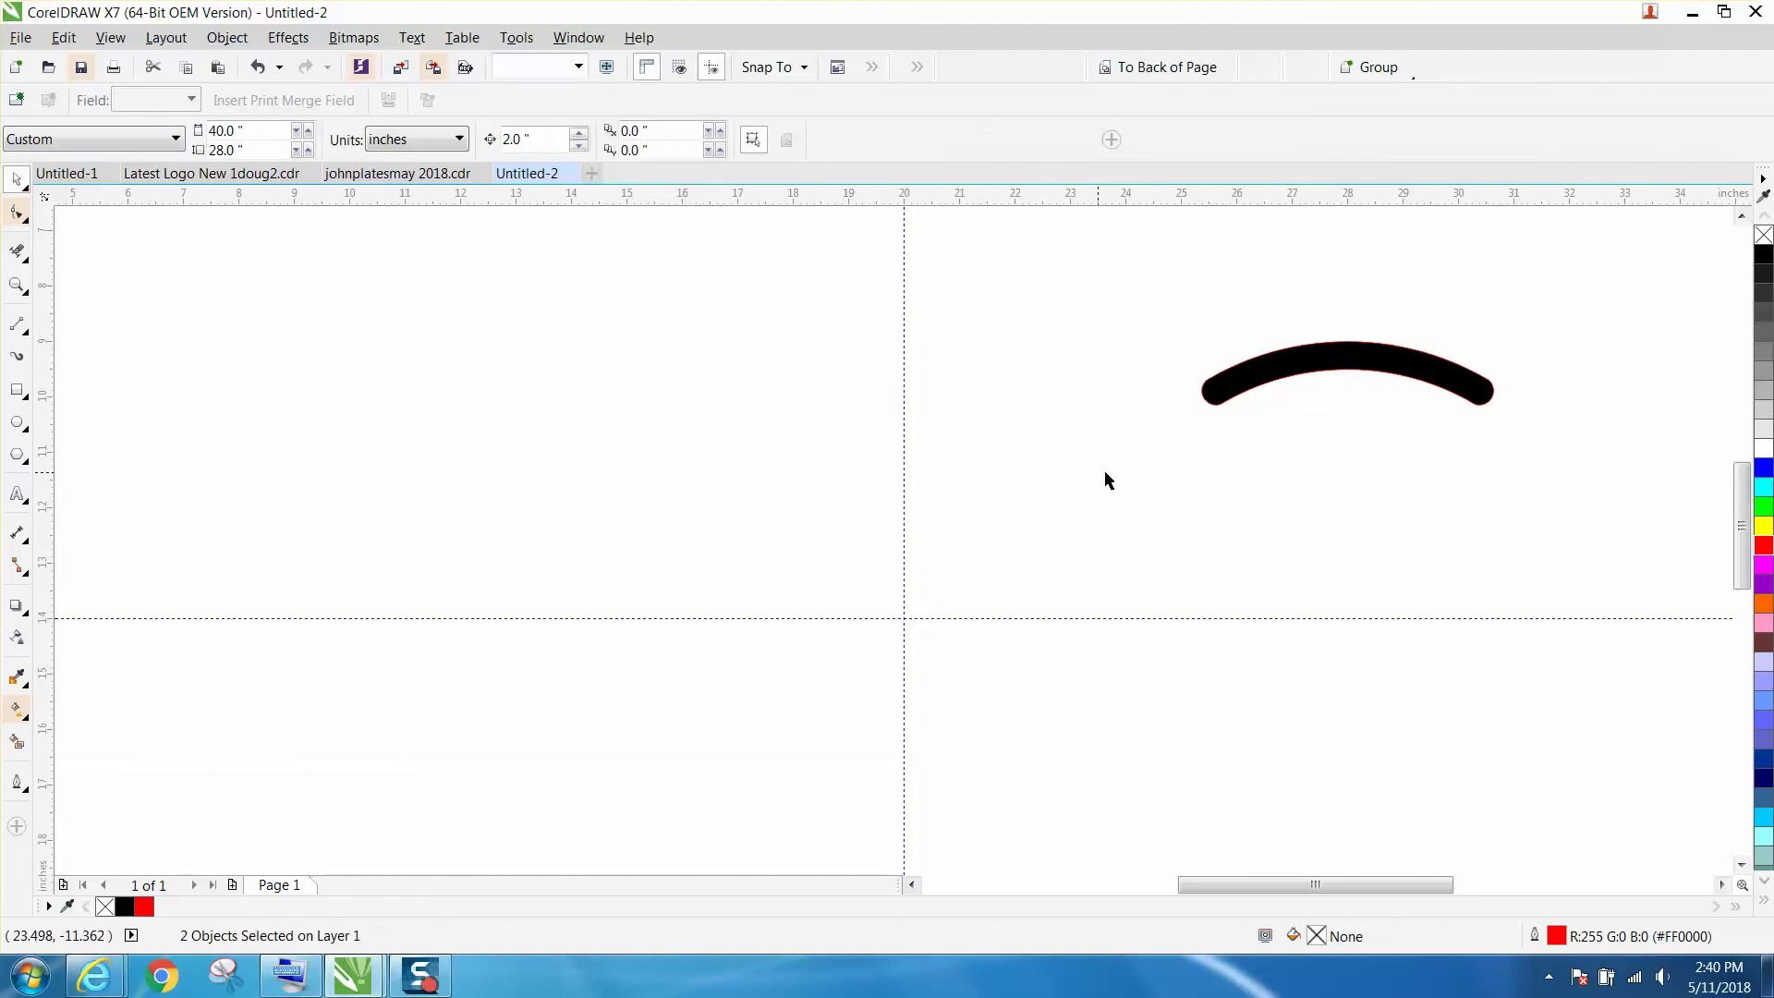
click(1280, 372)
key(Left)
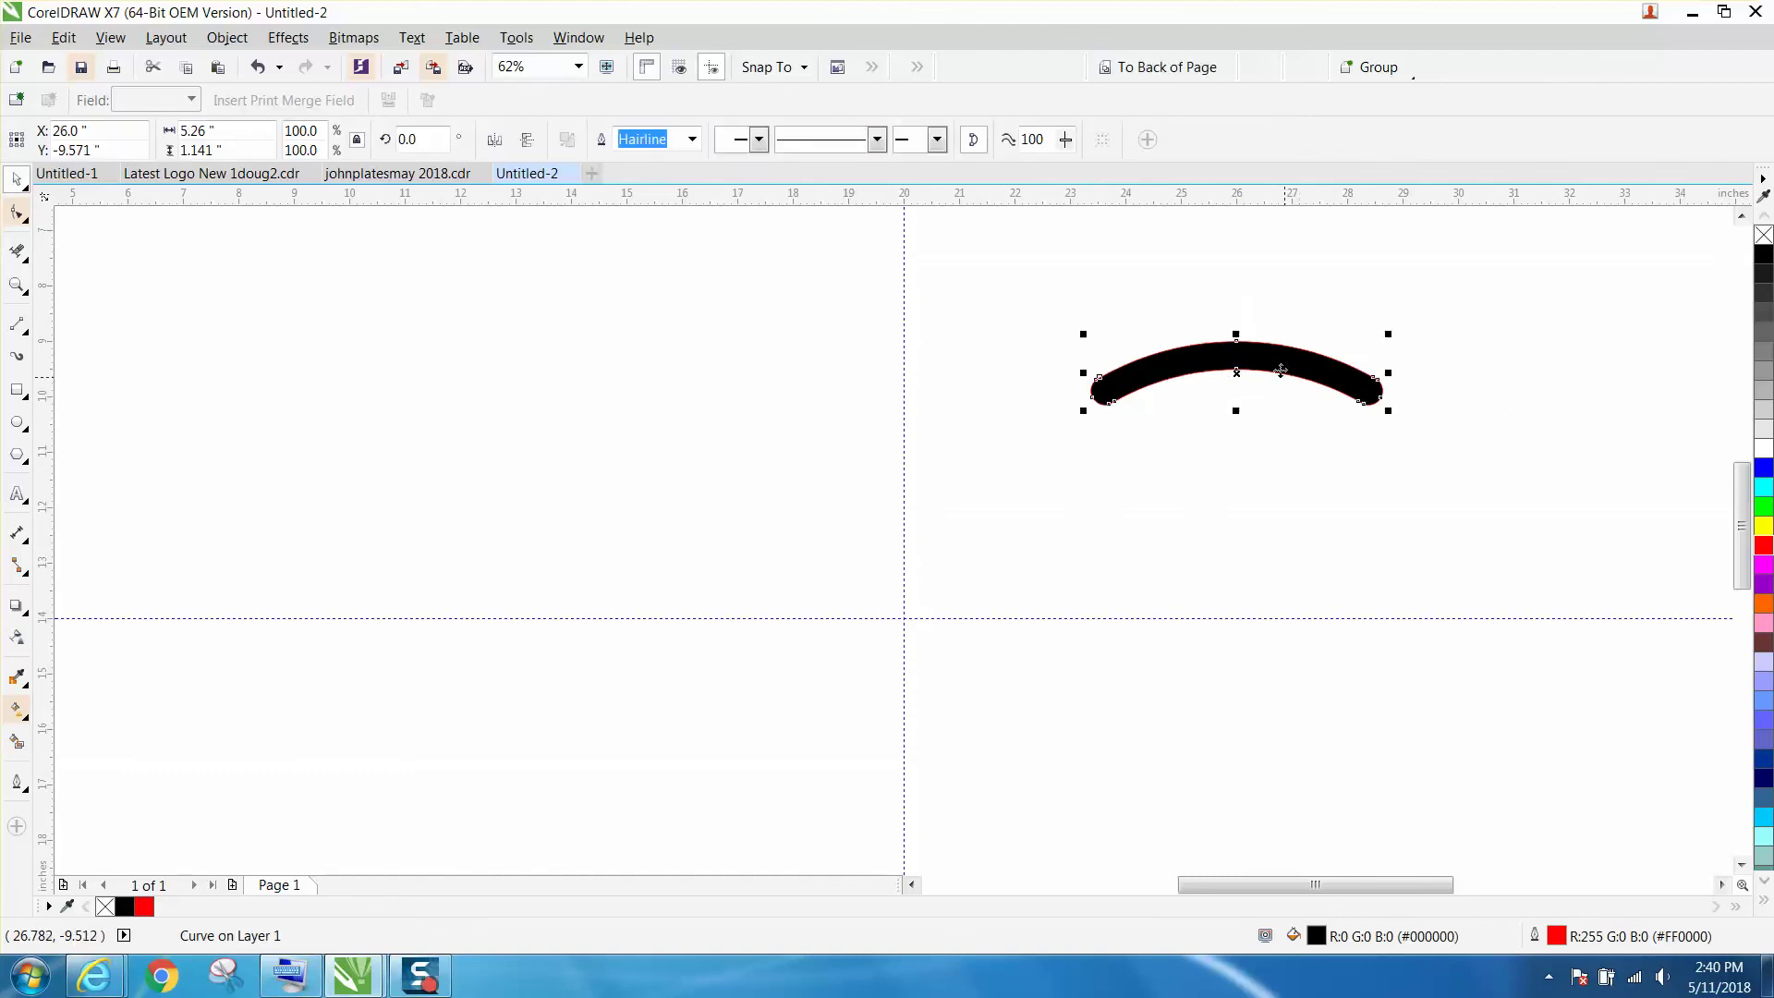
key(Left)
key(Left)
key(Left)
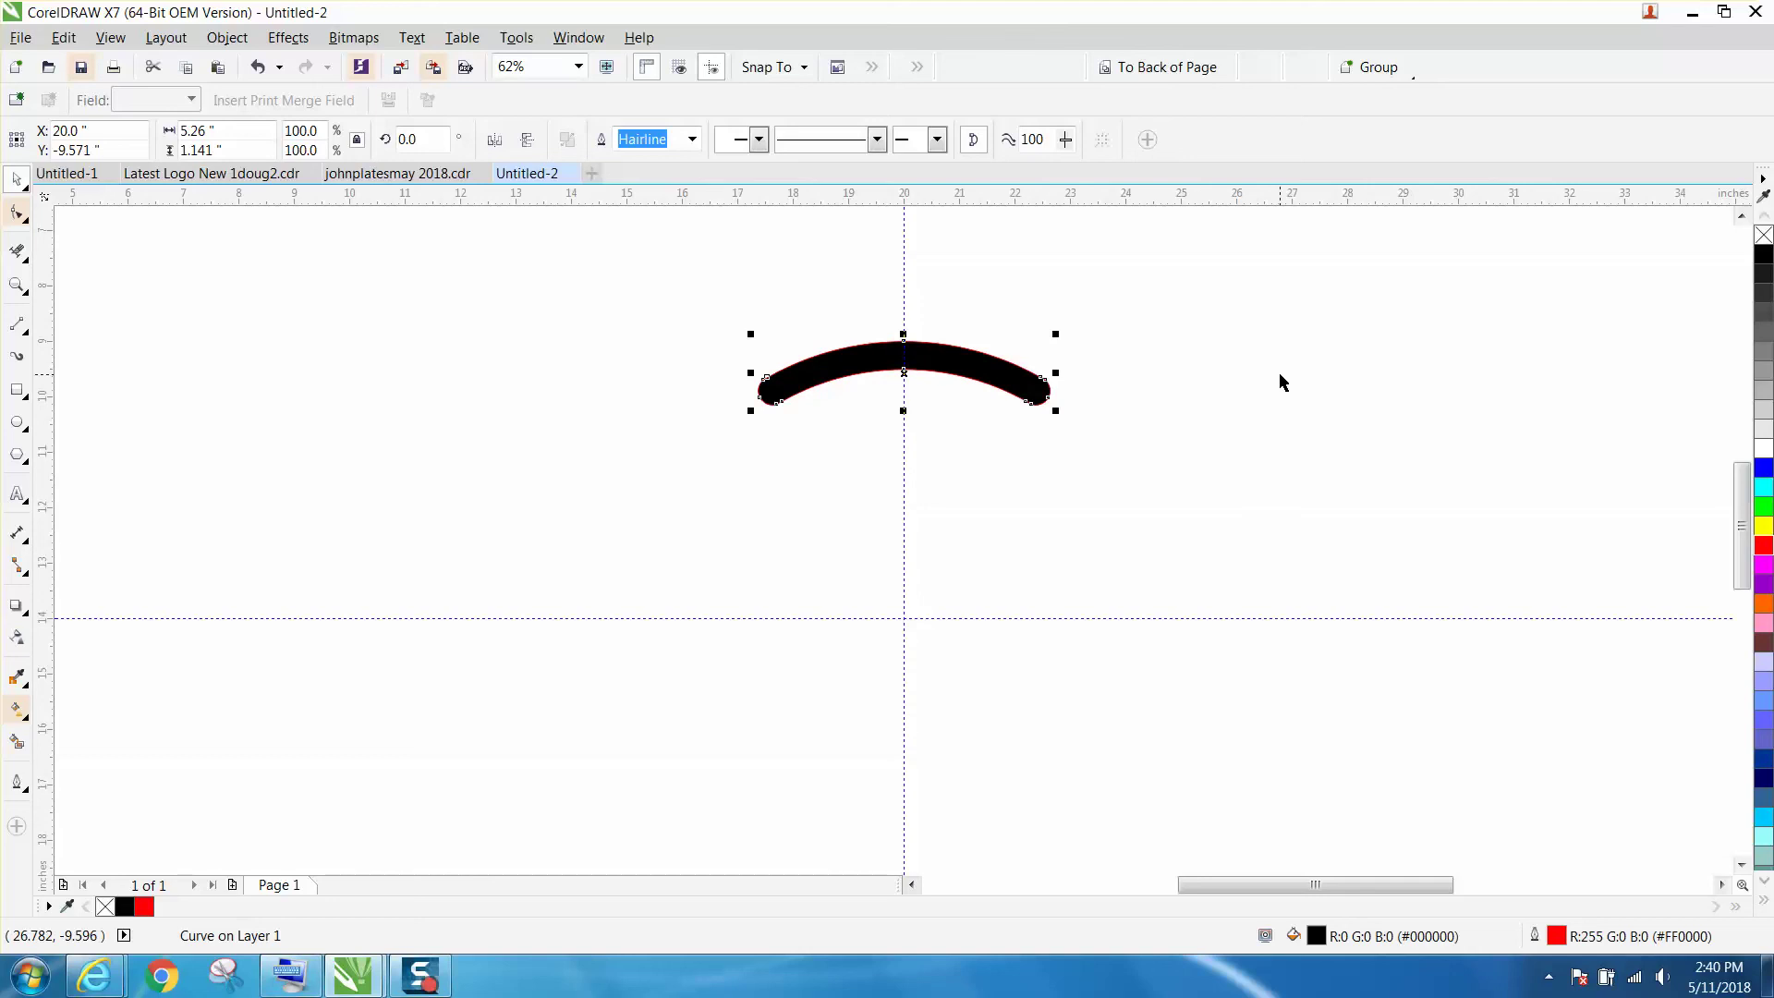
Step: Set the slot's rotation centre to the page centre and make copies at 90°, 180° and 270°
drag(903, 373, 905, 372)
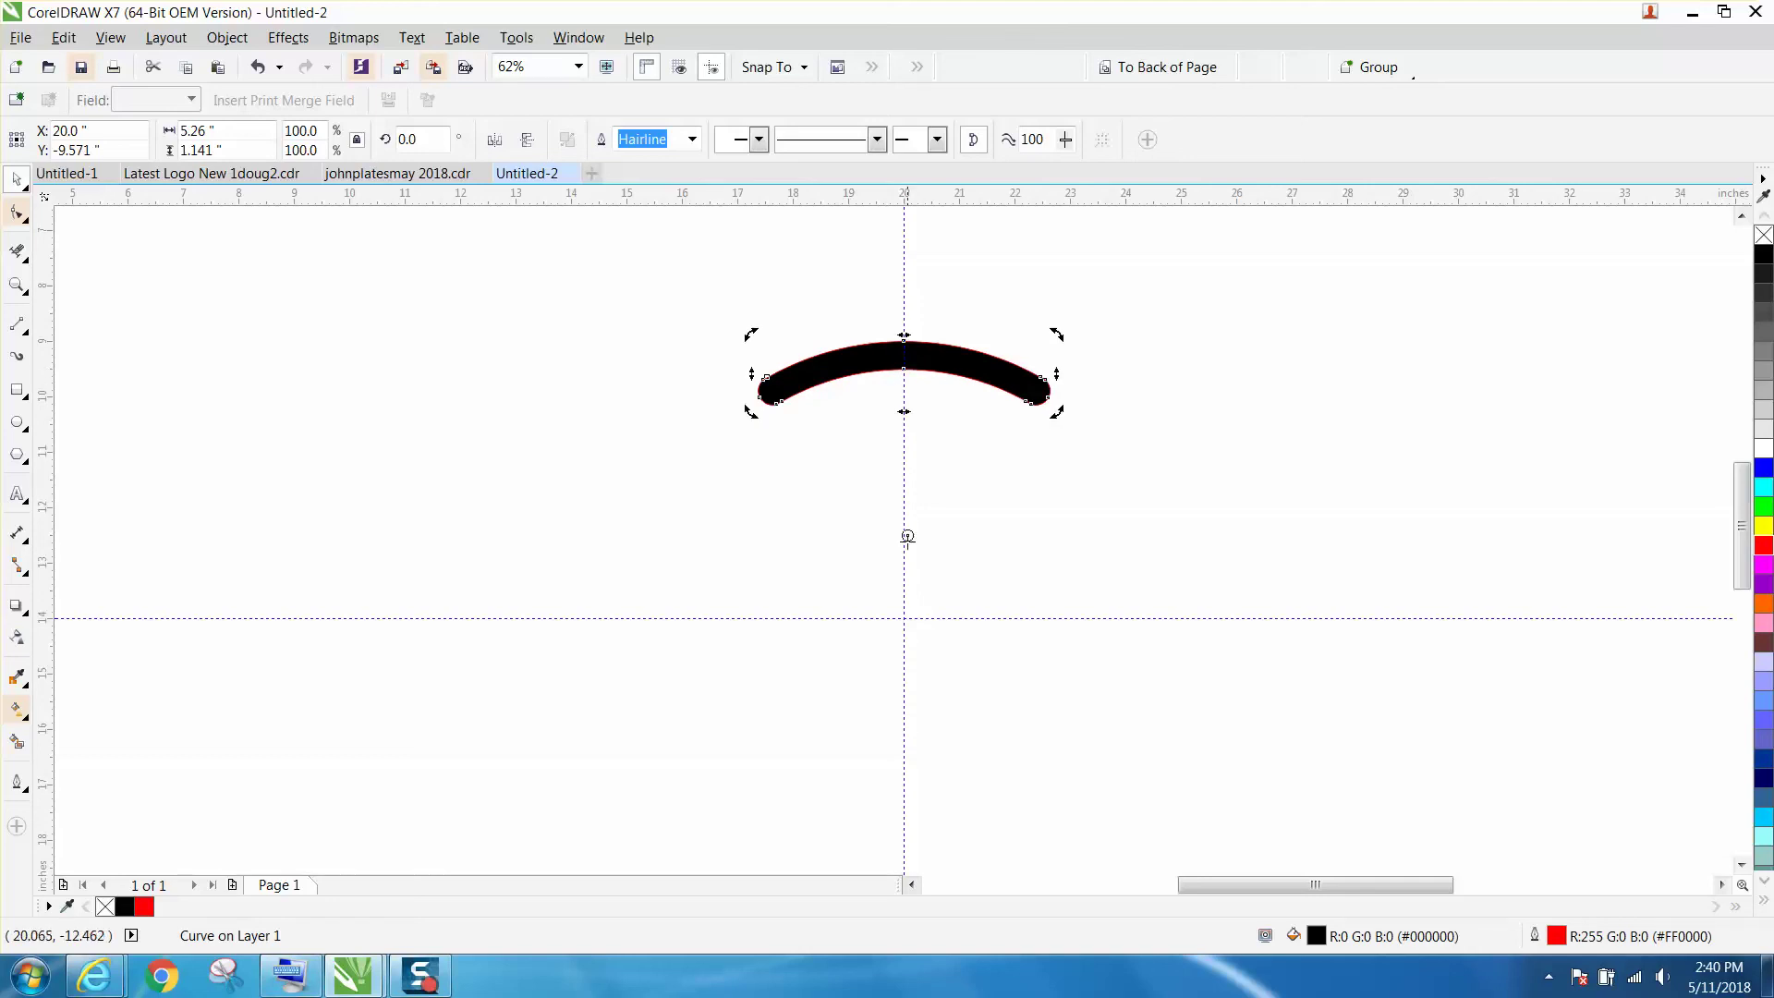
key(Escape)
click(957, 377)
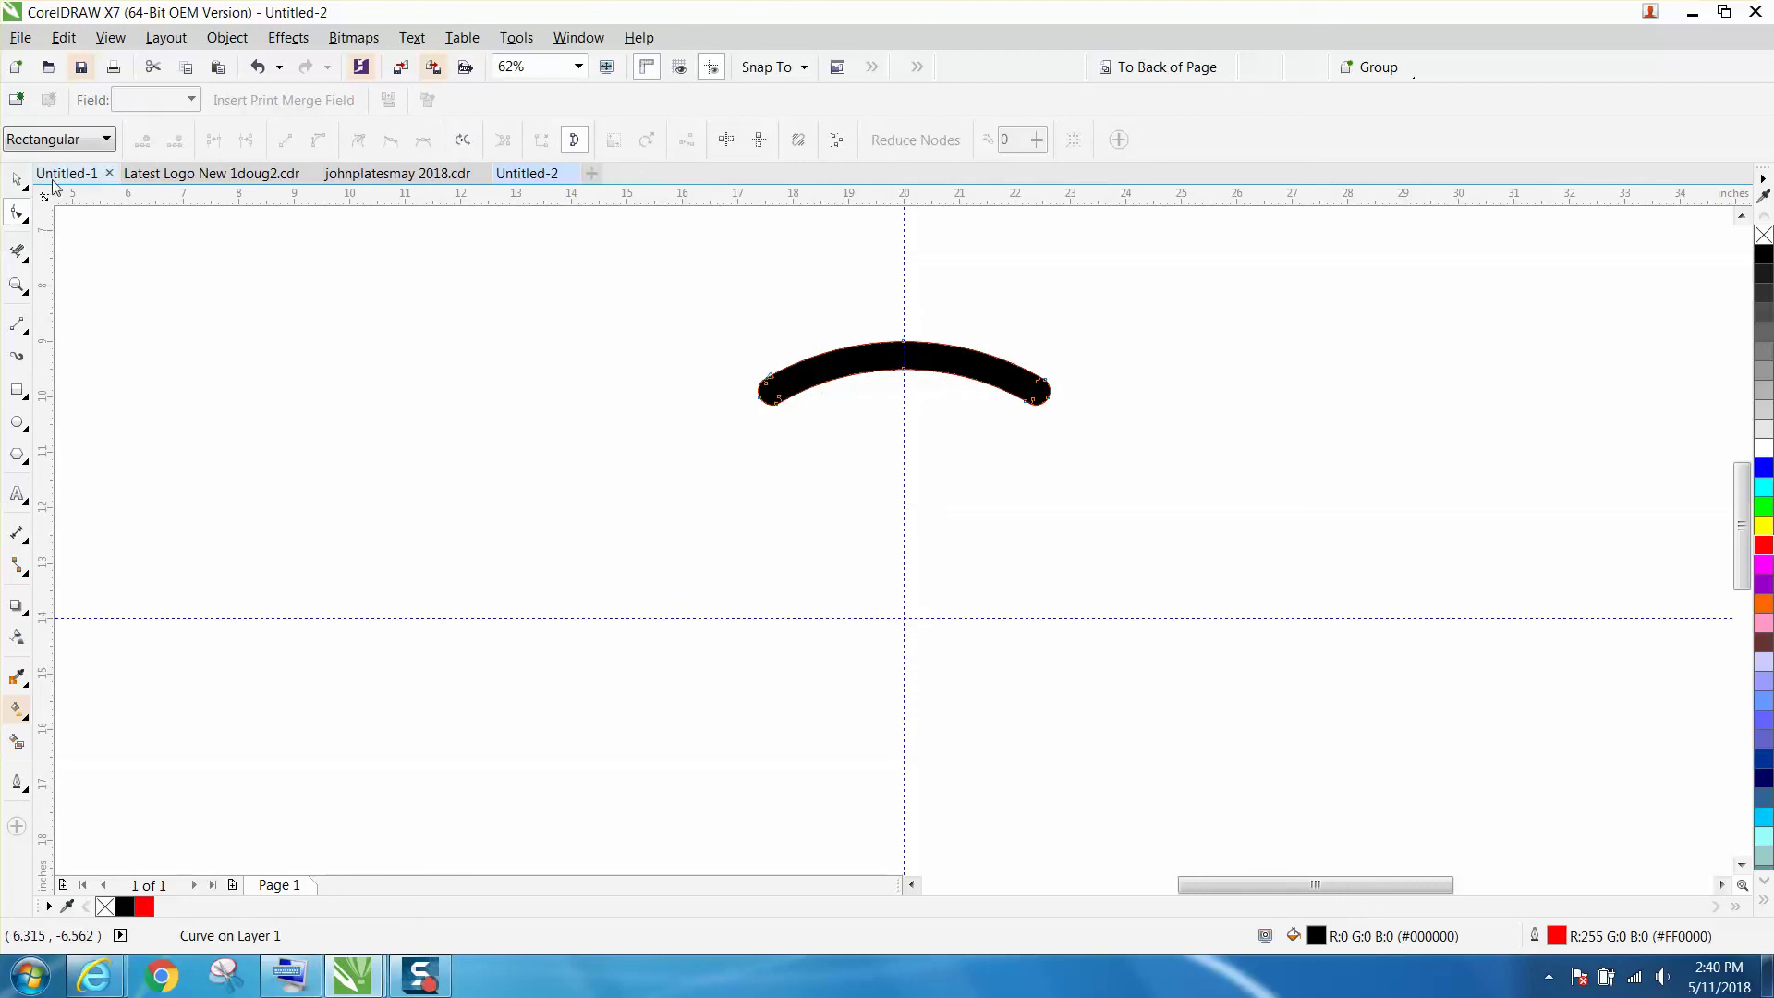
click(16, 178)
click(904, 373)
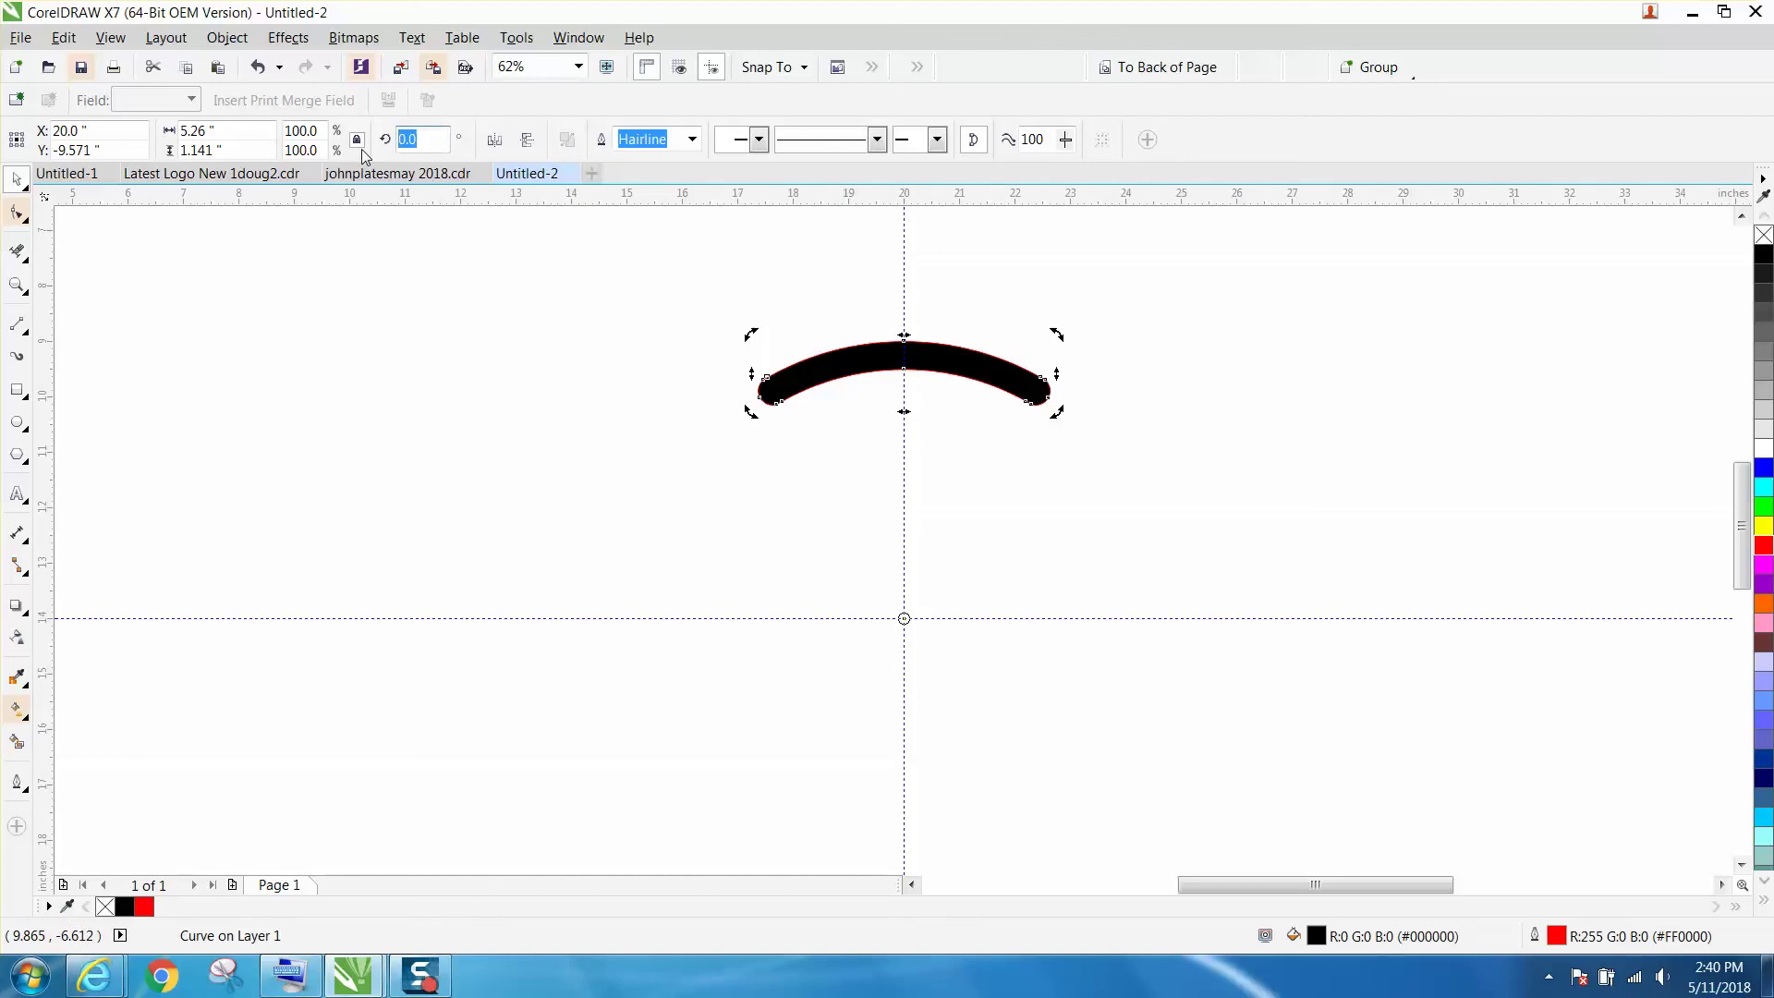
key(Return)
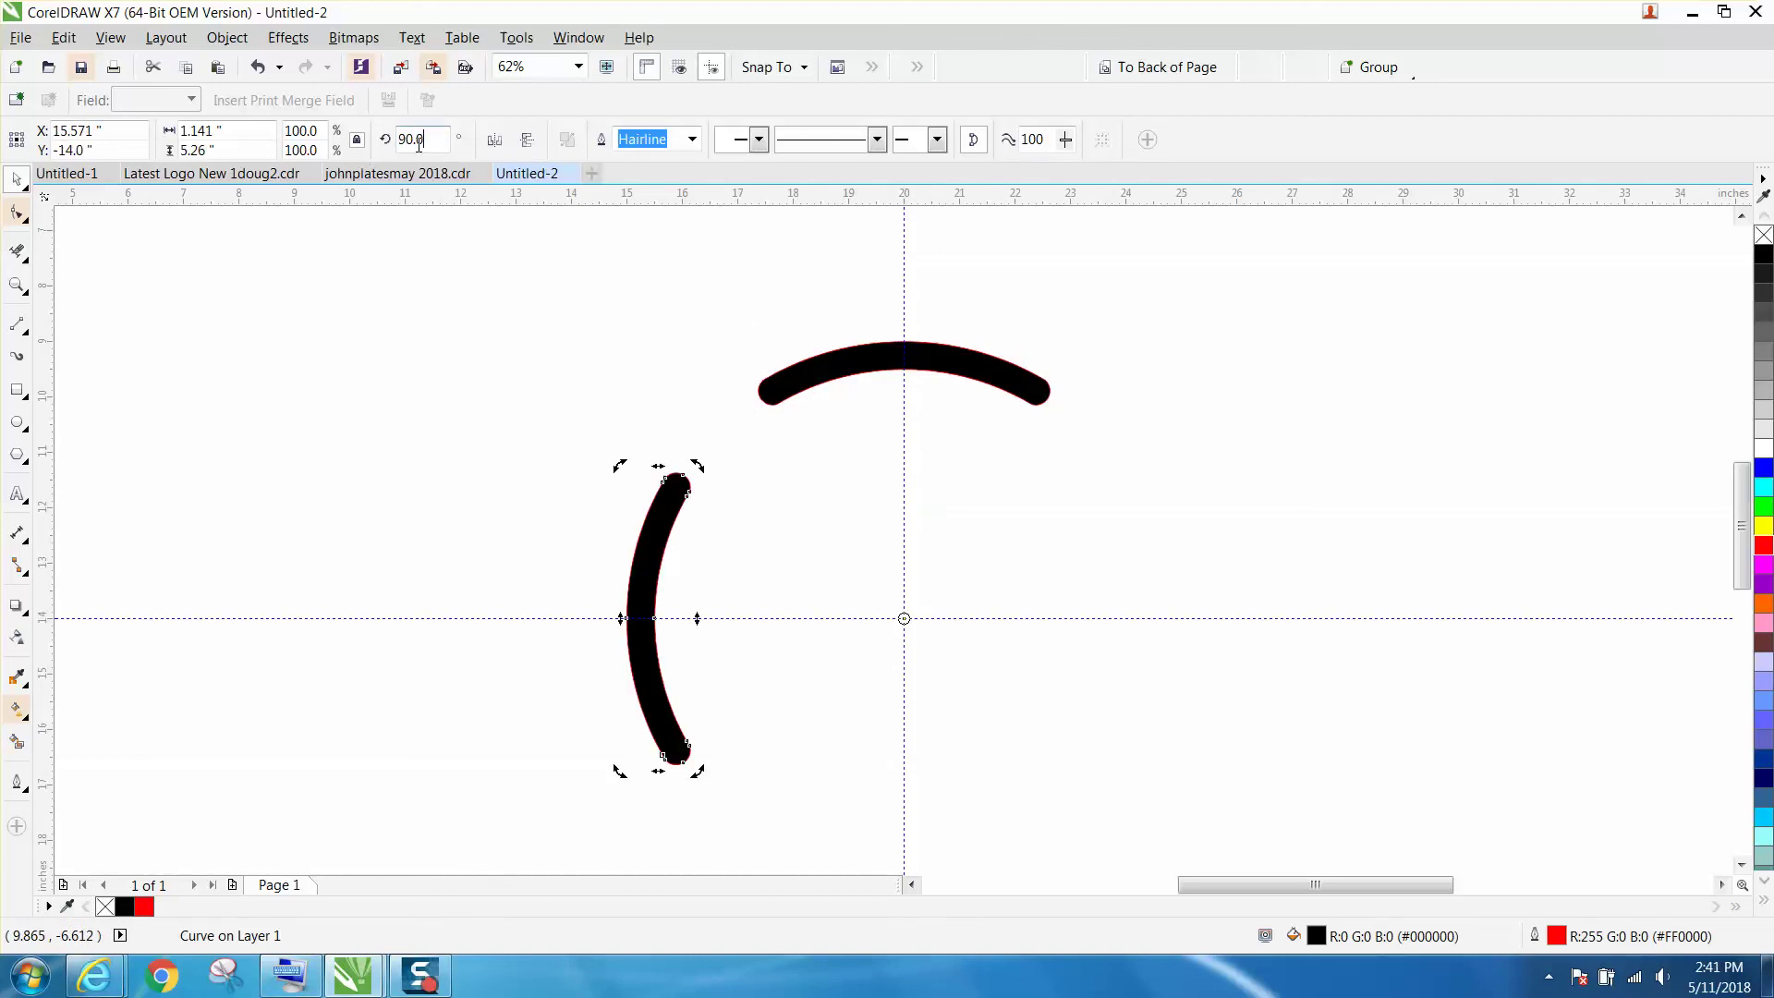
text(180)
key(Return)
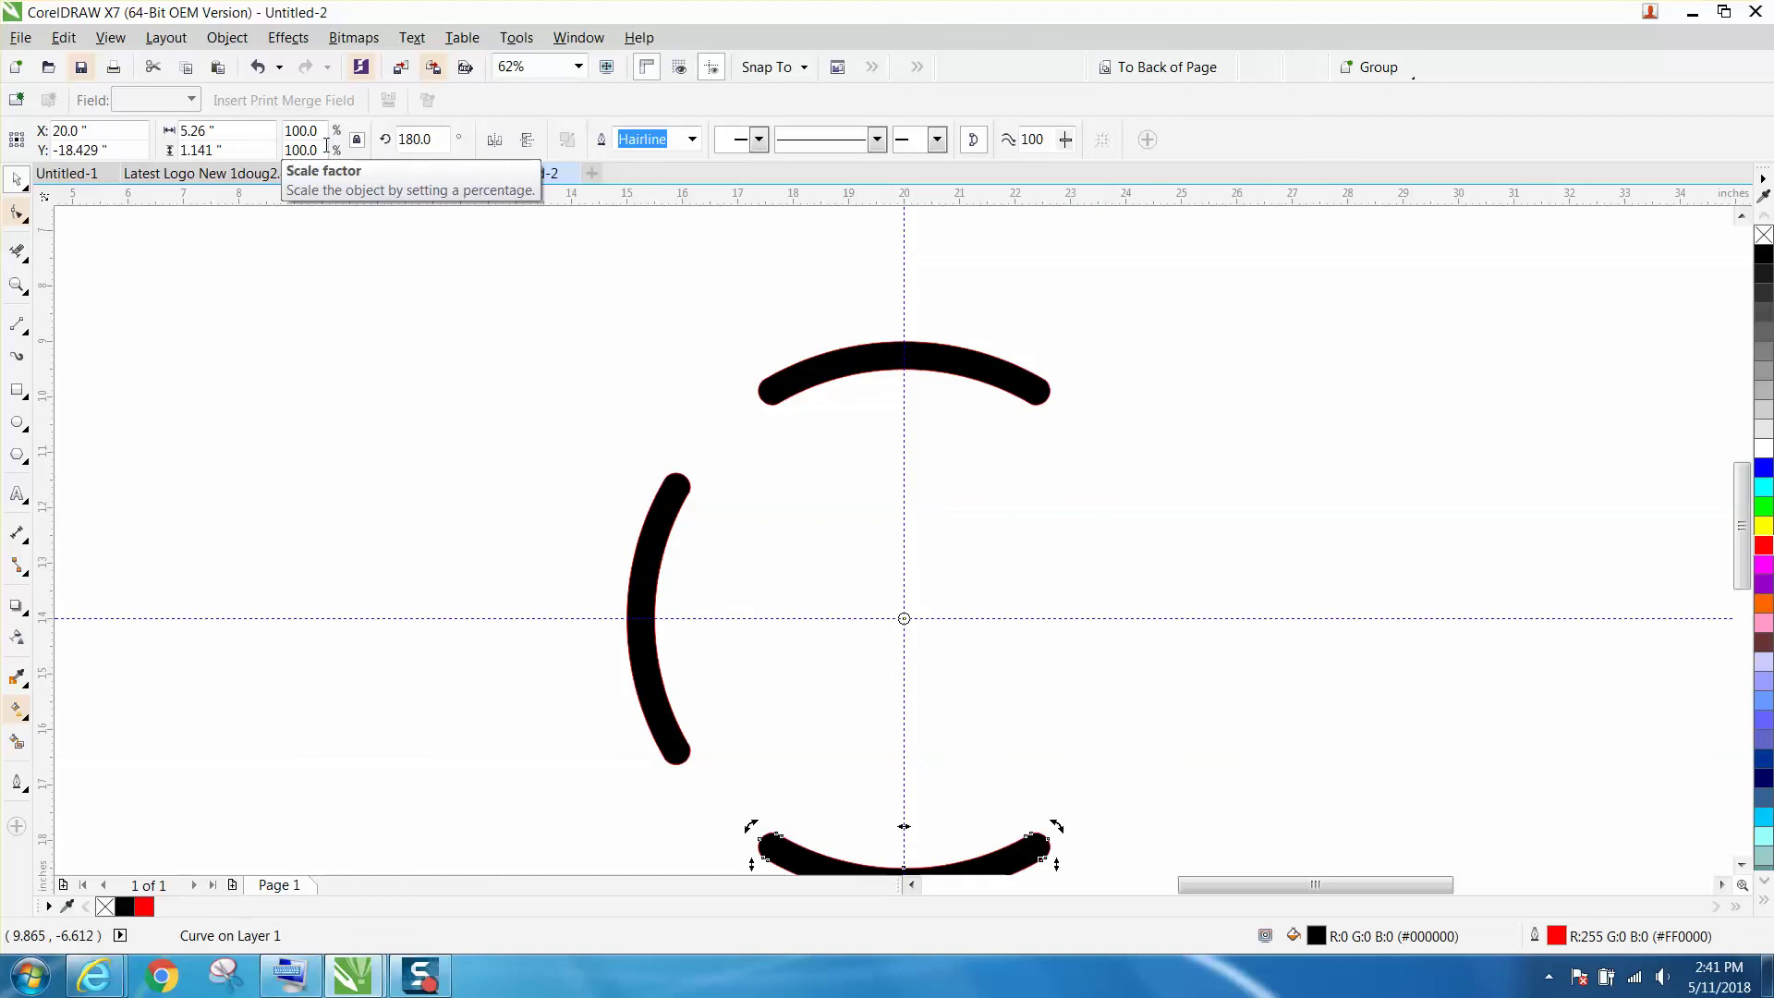
text(270)
key(Return)
key(F3)
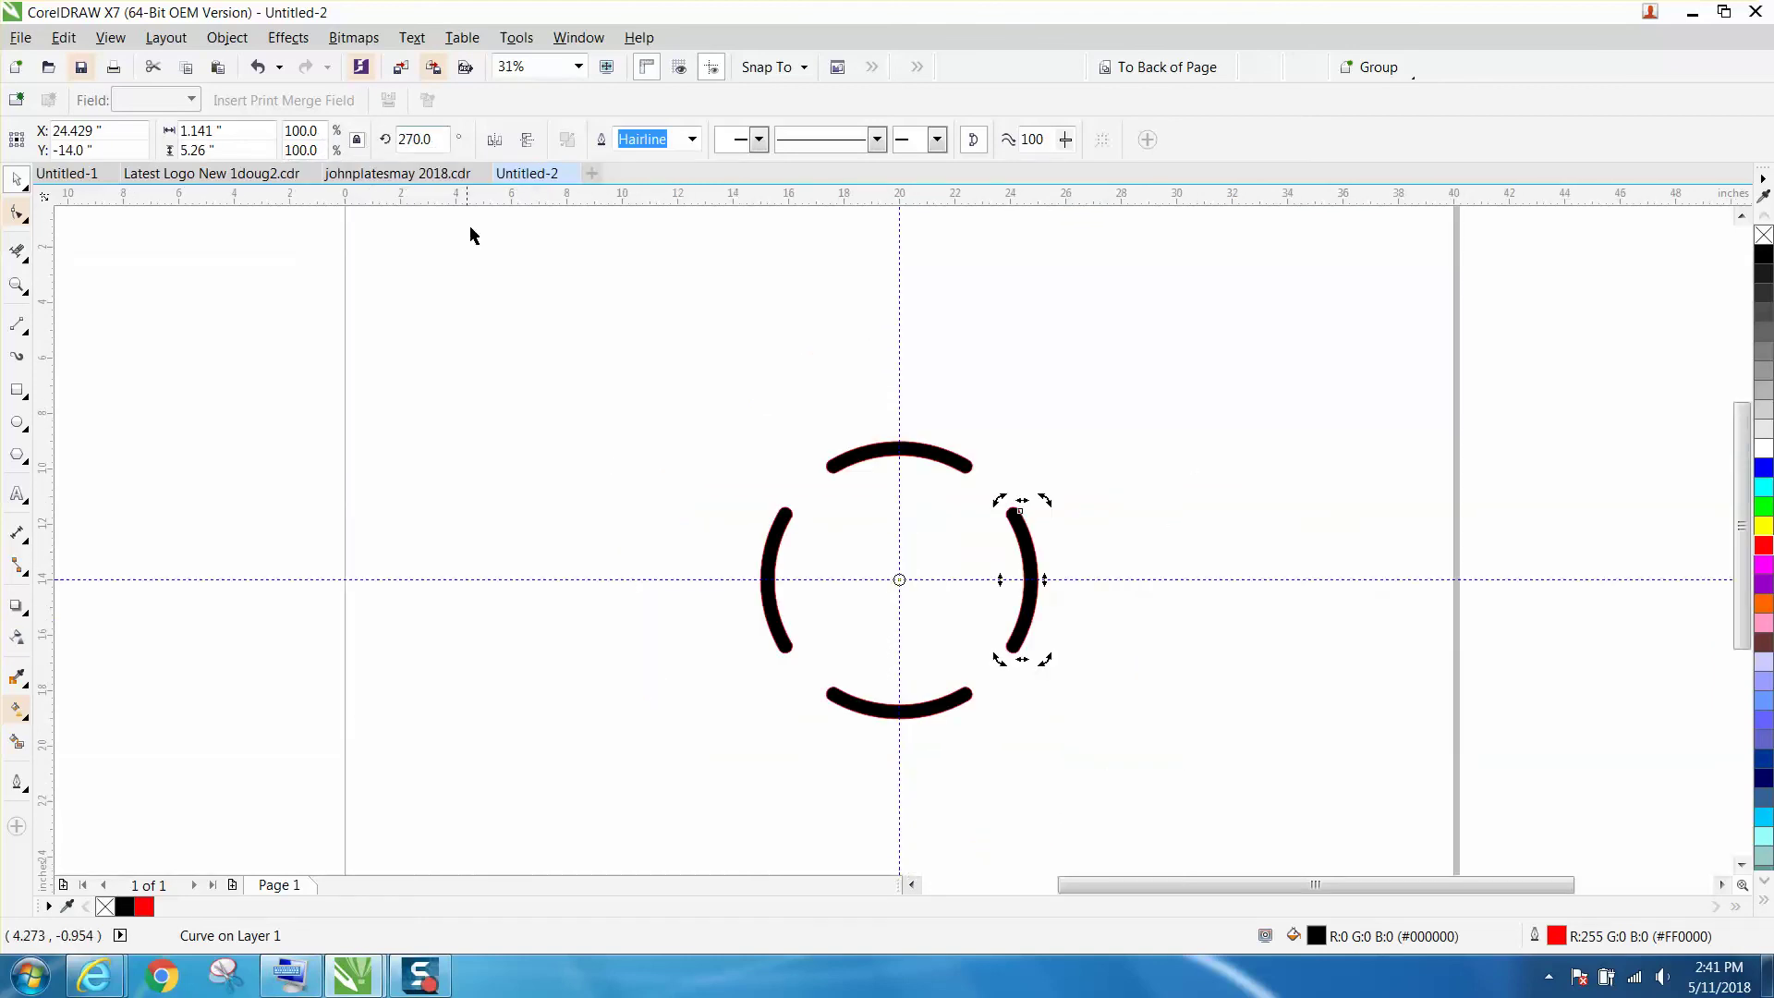
Step: Draw an 11-inch circle centred at X 20, Y −14, then select it with the four slots
click(17, 423)
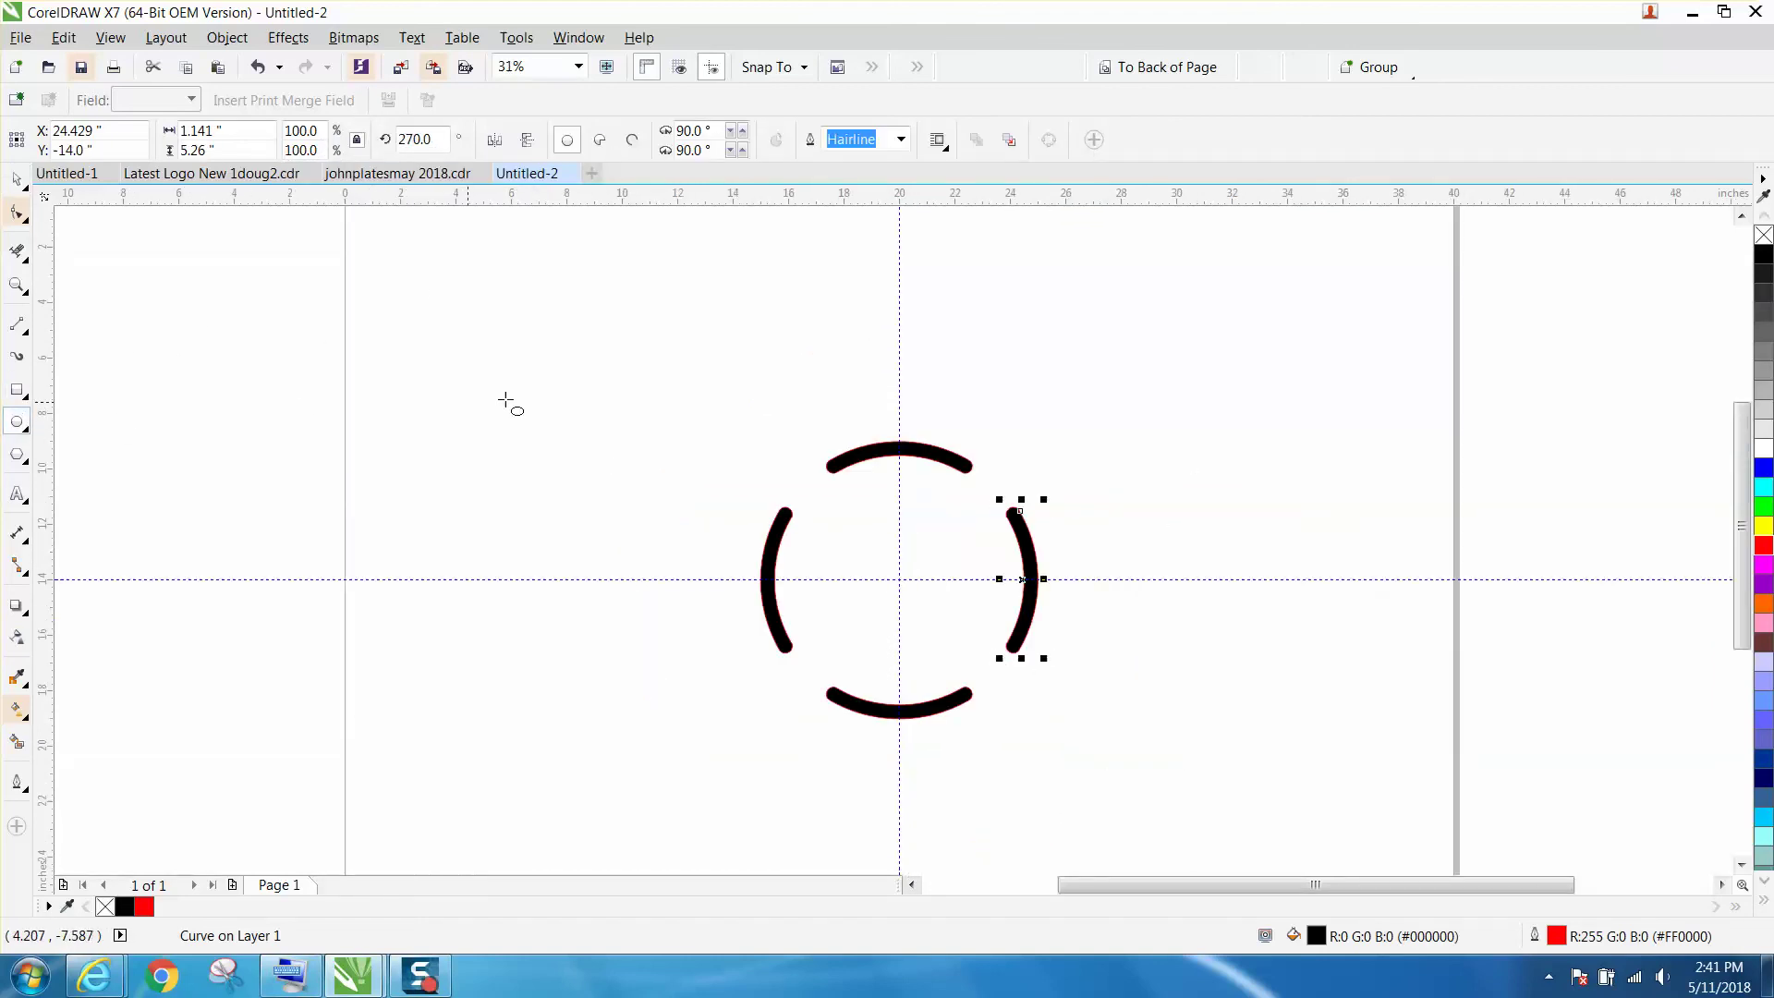
mouse_move(745, 376)
mouse_down()
mouse_move(777, 365)
mouse_move(475, 669)
mouse_move(458, 656)
mouse_up()
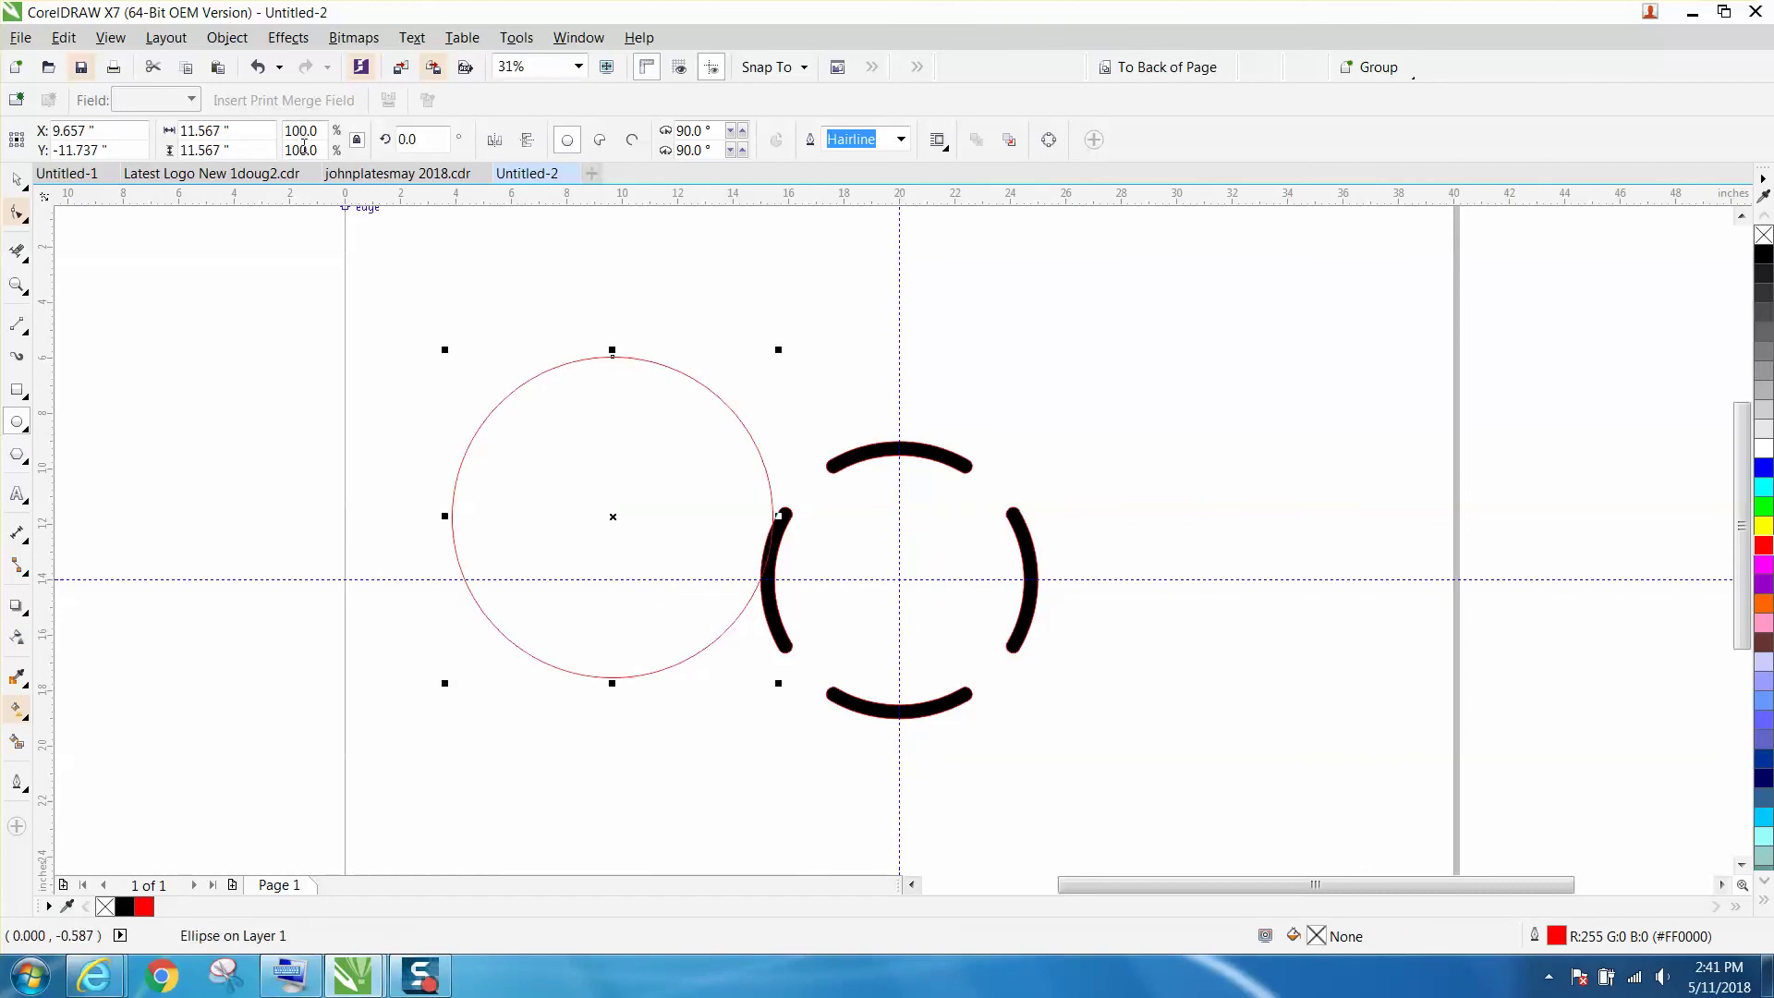
click(234, 125)
text(11)
key(Return)
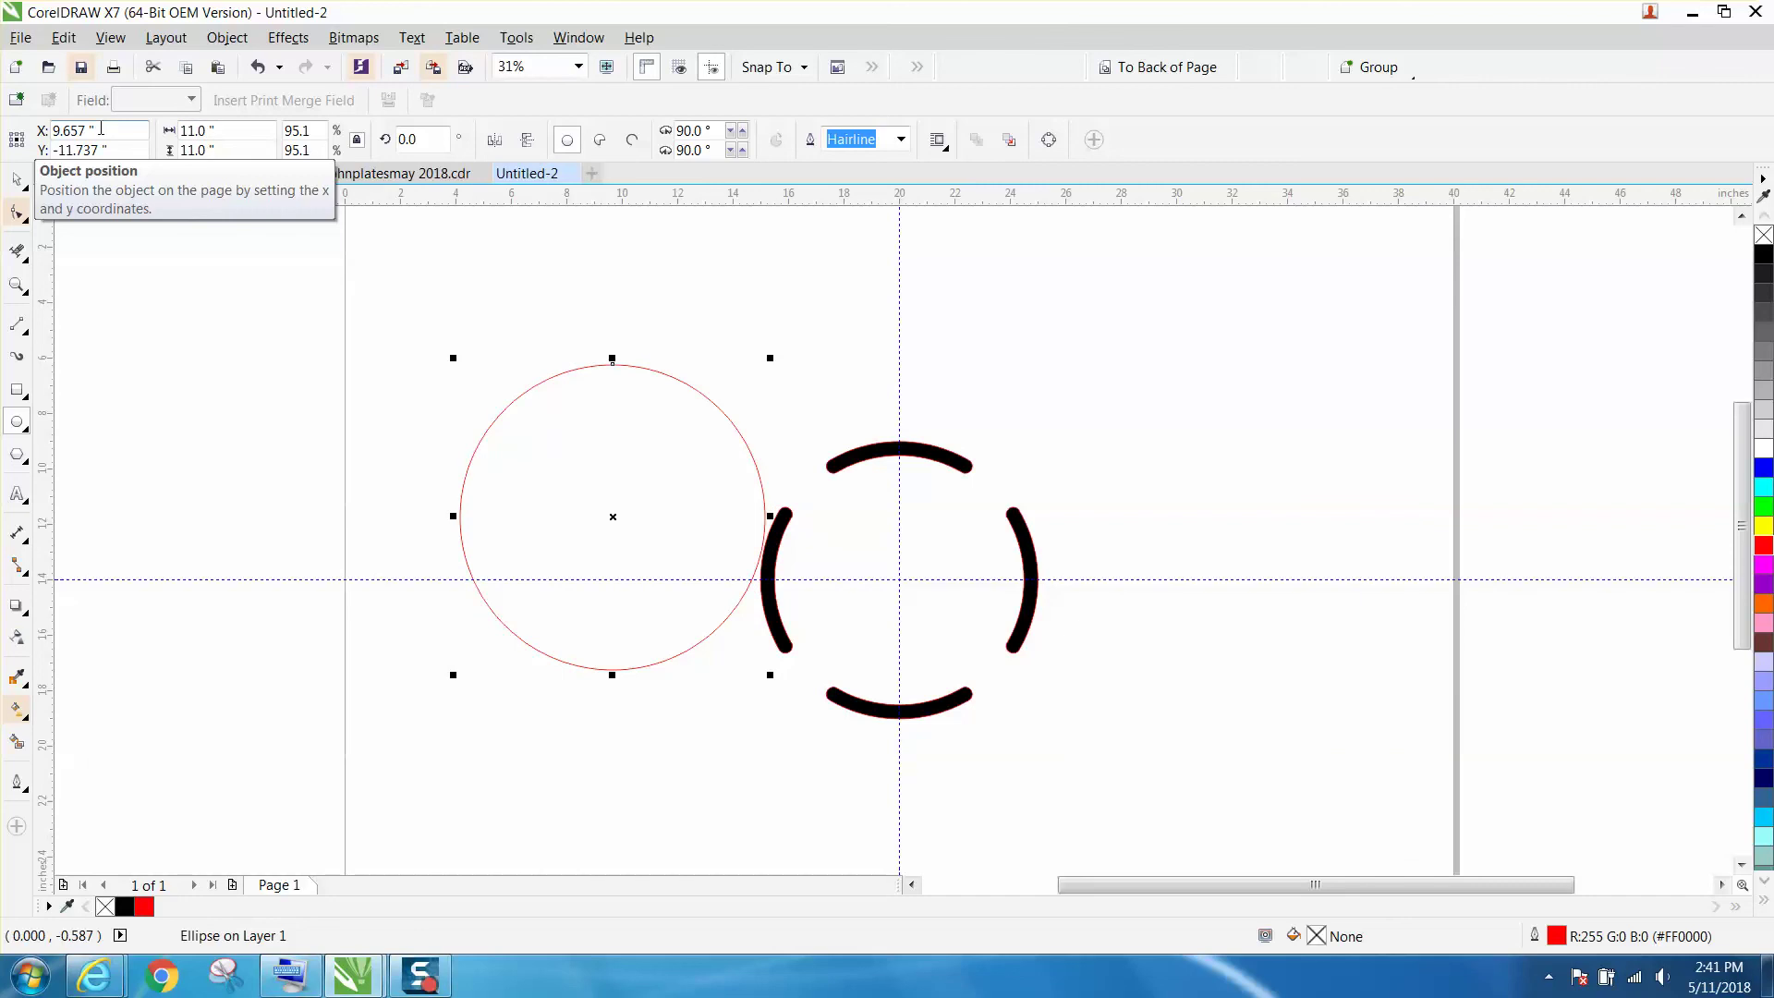
key(p)
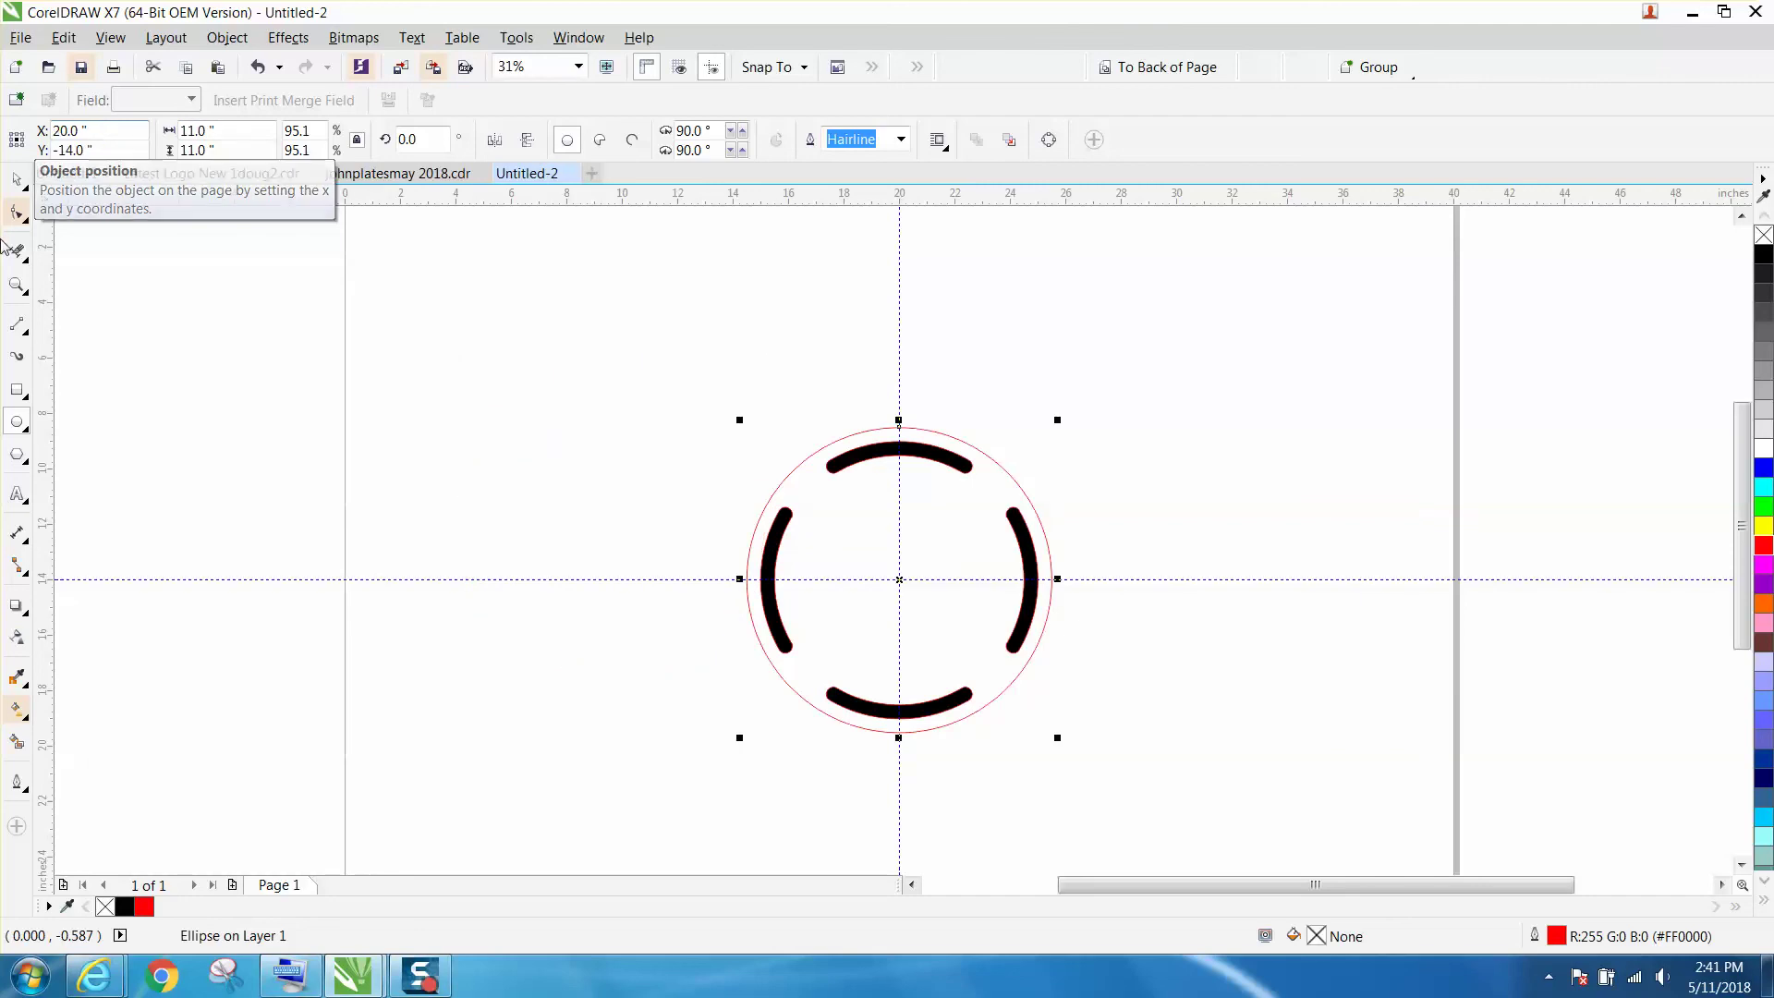
click(19, 180)
drag(690, 404, 1166, 782)
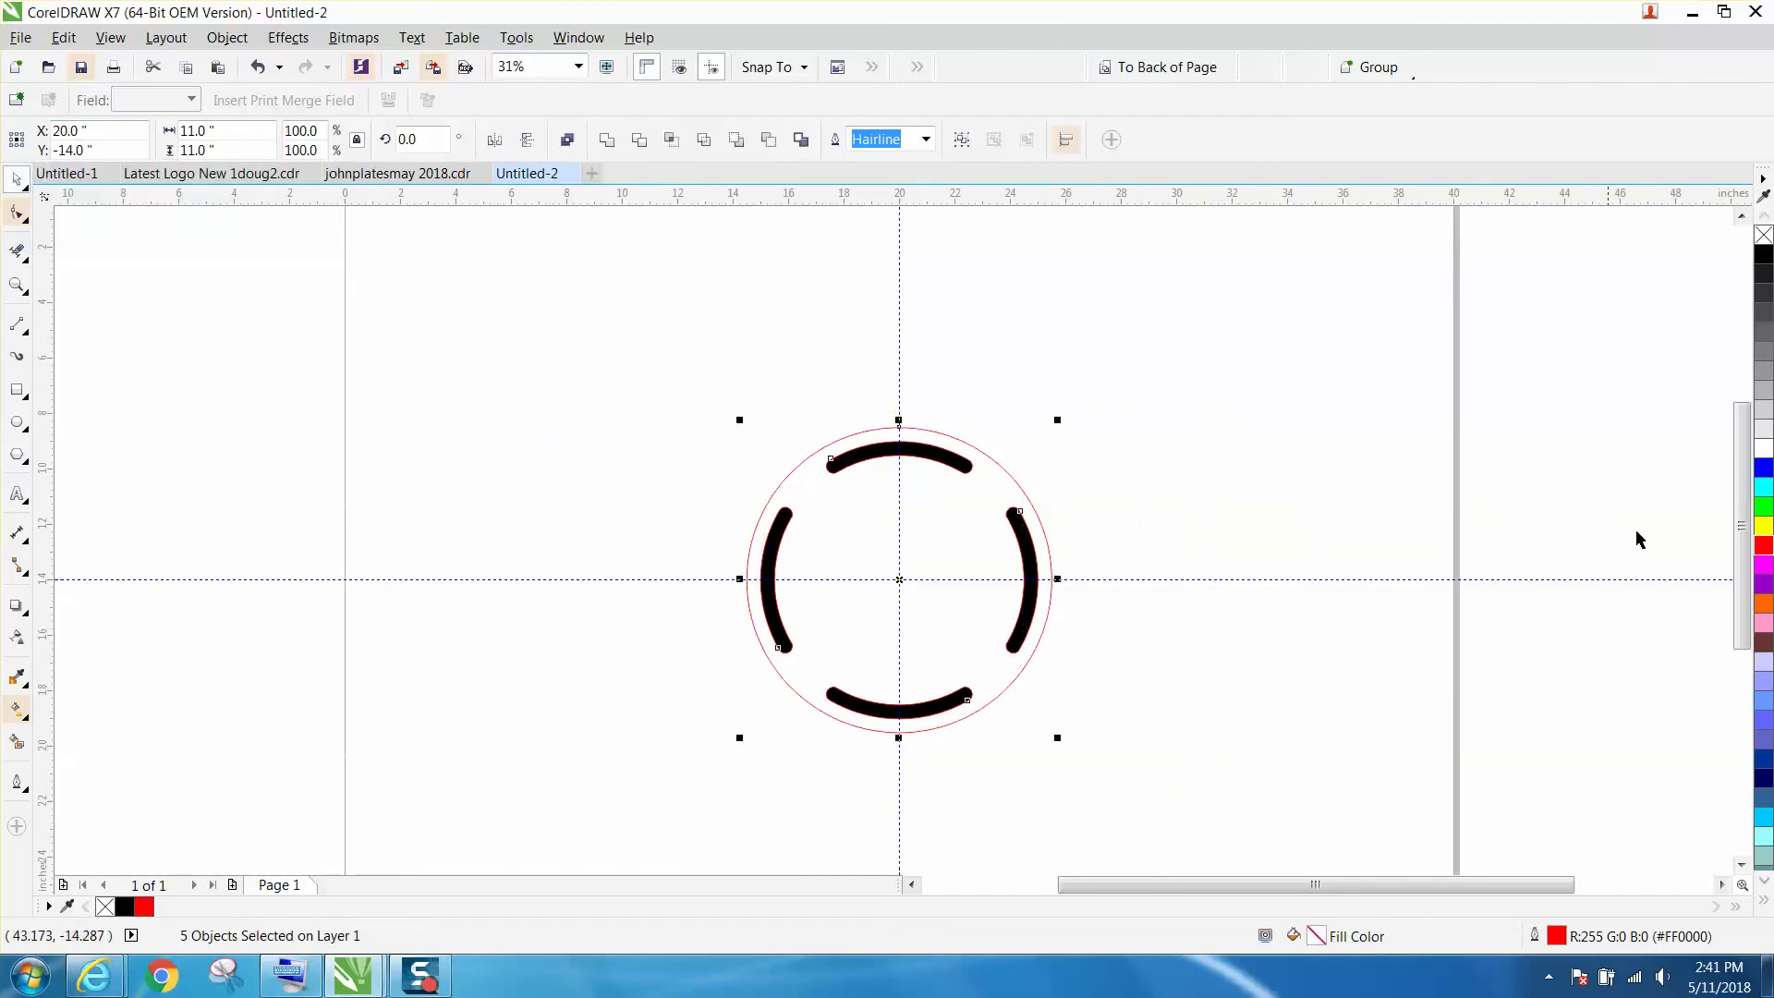
Step: Set the slots to no fill, leaving red hairline outlines, and zoom in to check the end caps
click(1764, 235)
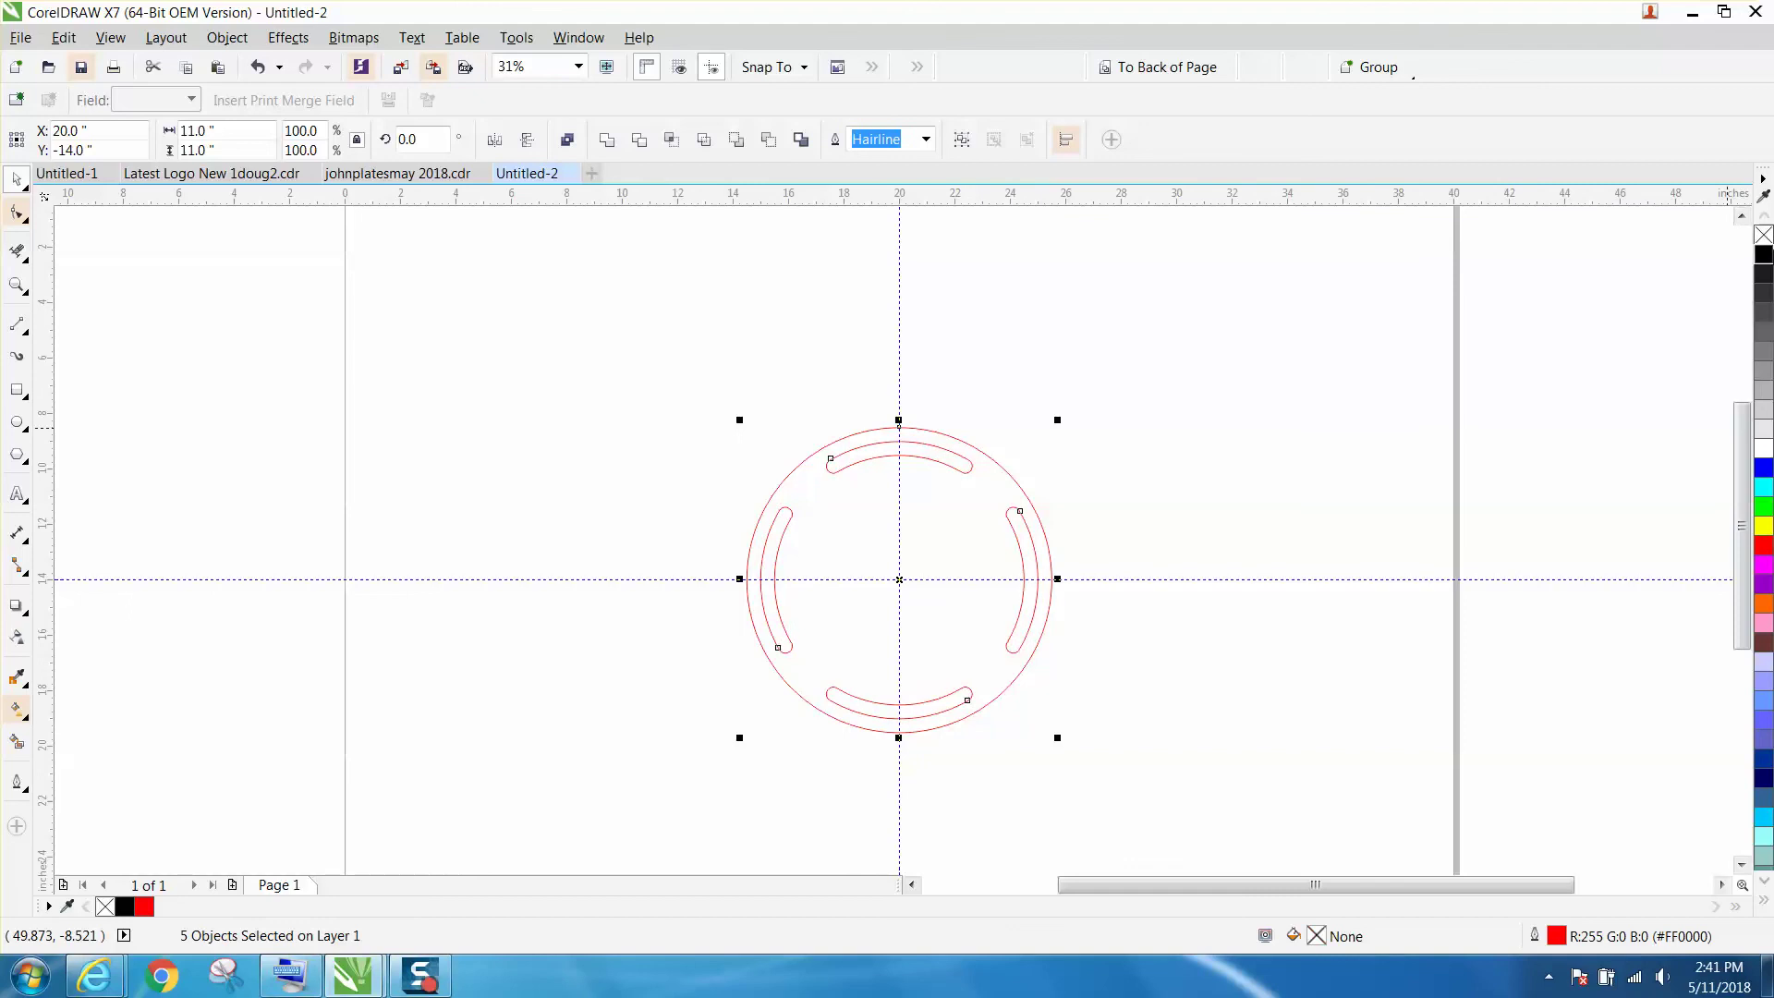
click(17, 285)
drag(663, 421, 1174, 825)
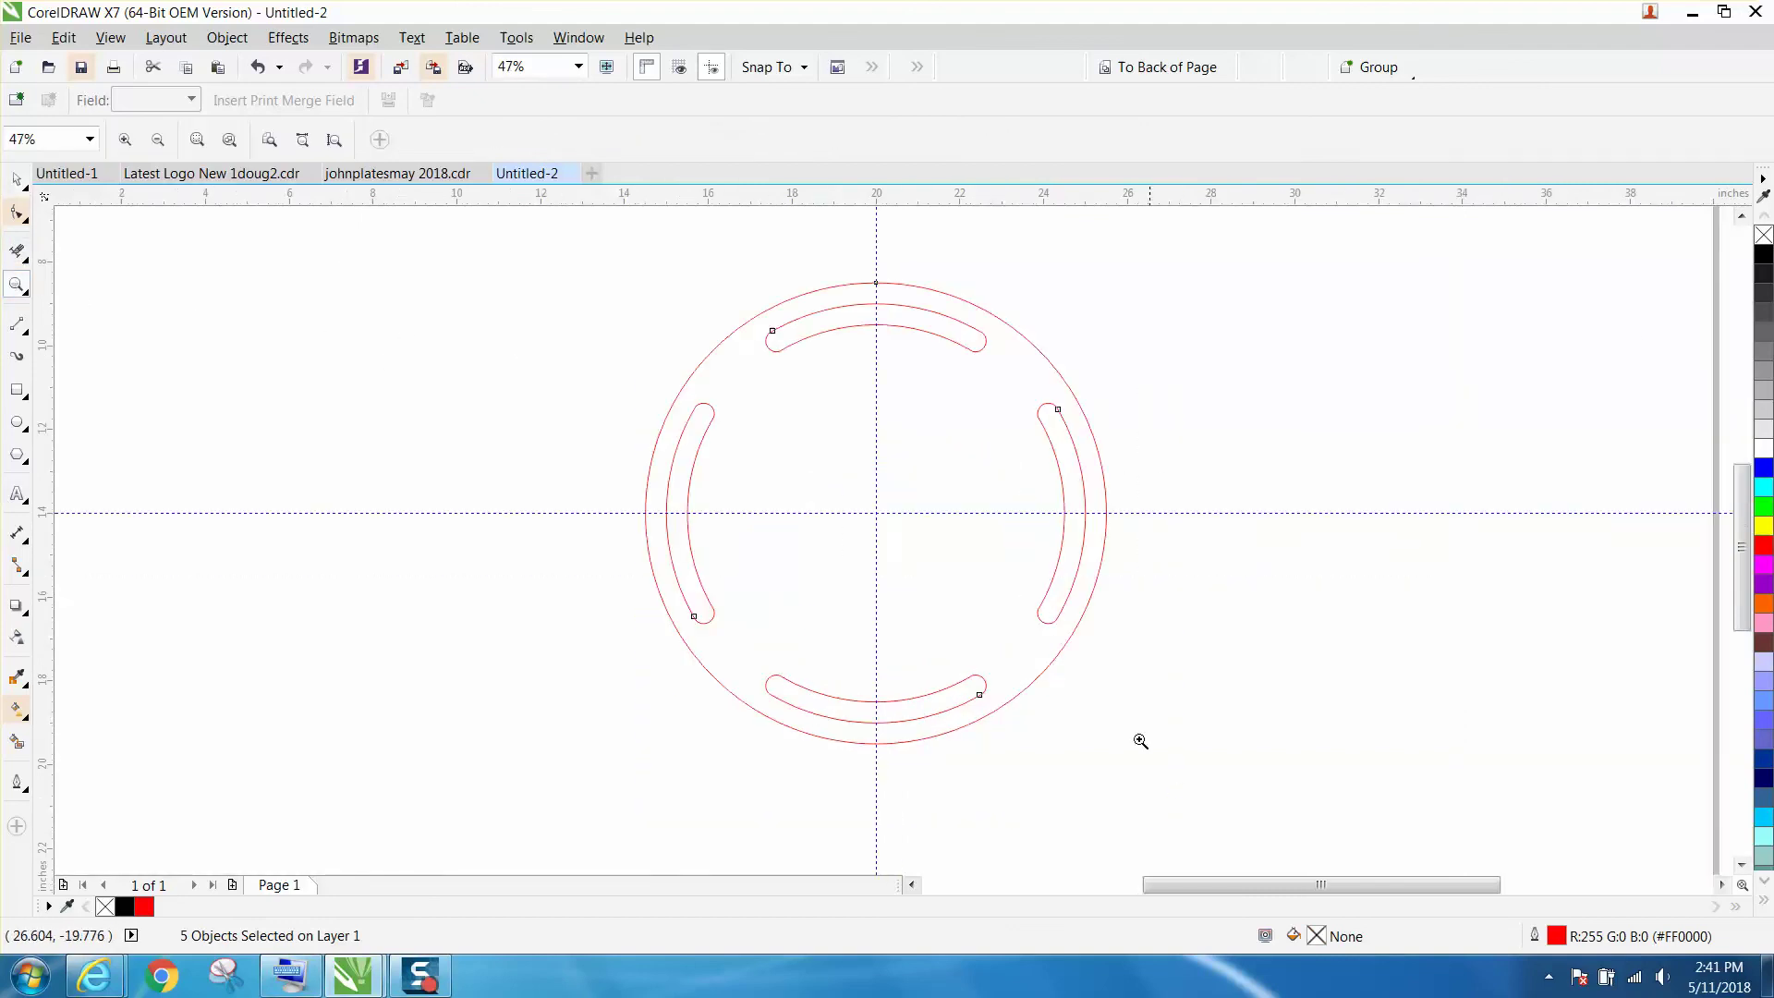
drag(693, 269, 1169, 457)
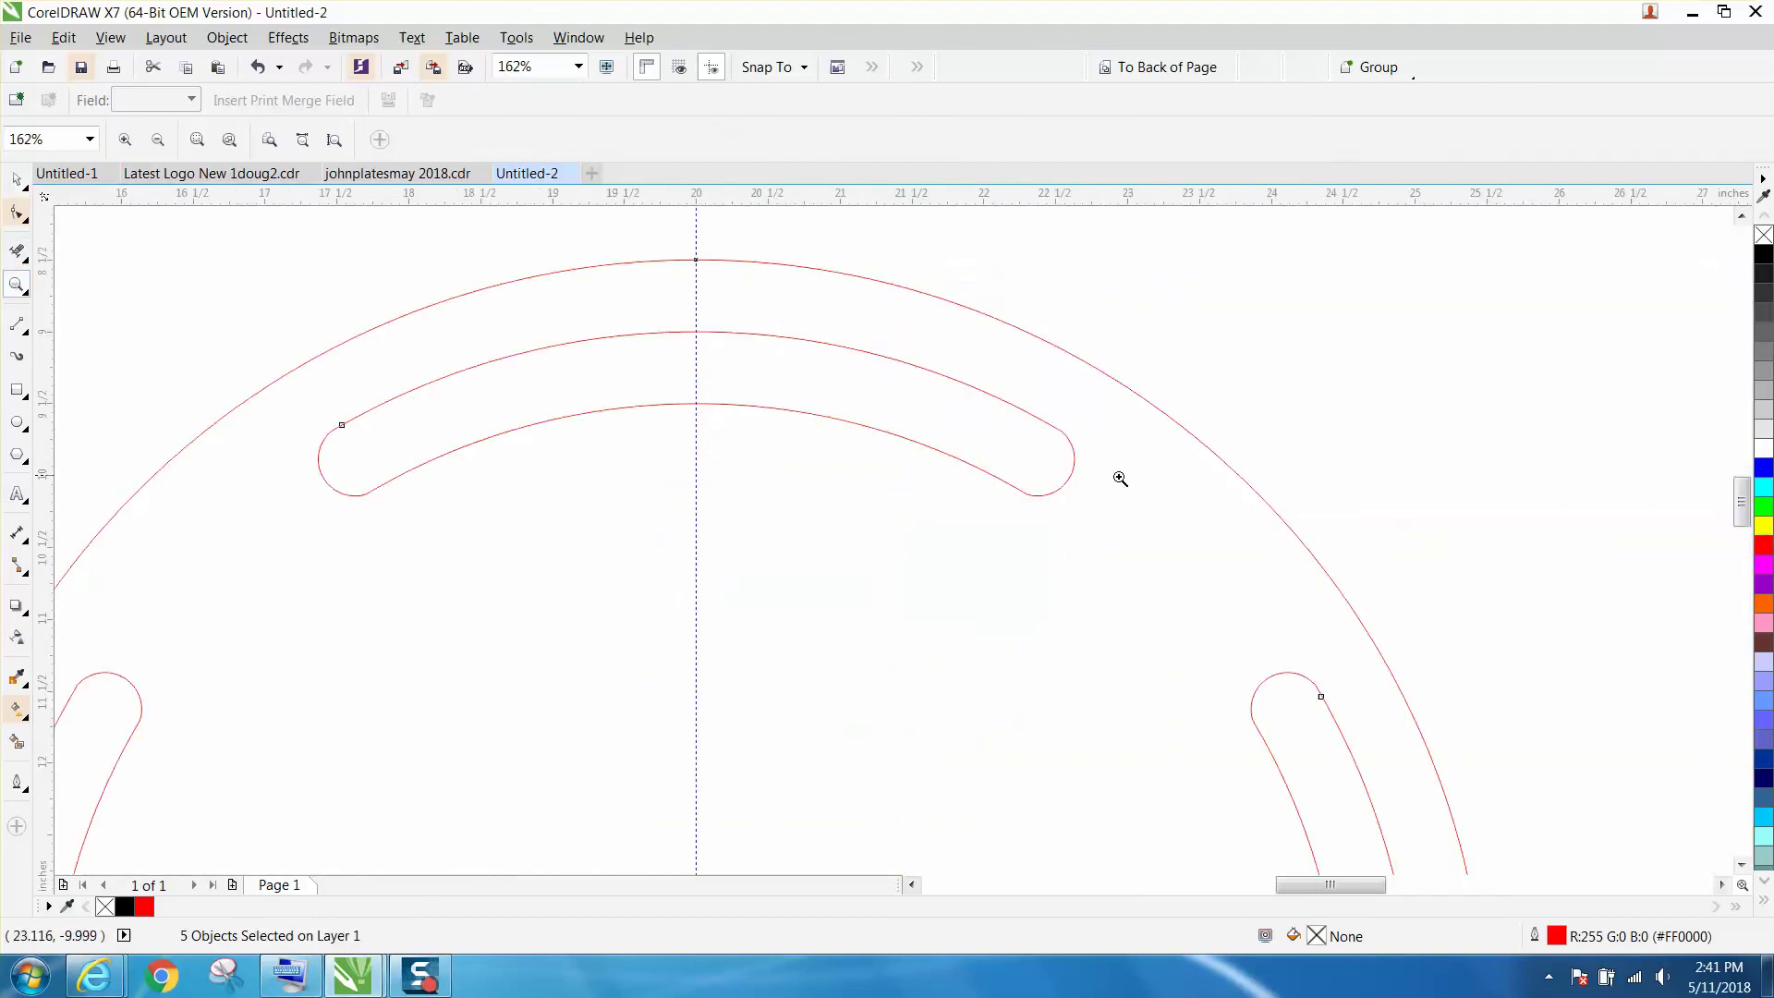
drag(321, 401, 435, 467)
right_click(459, 419)
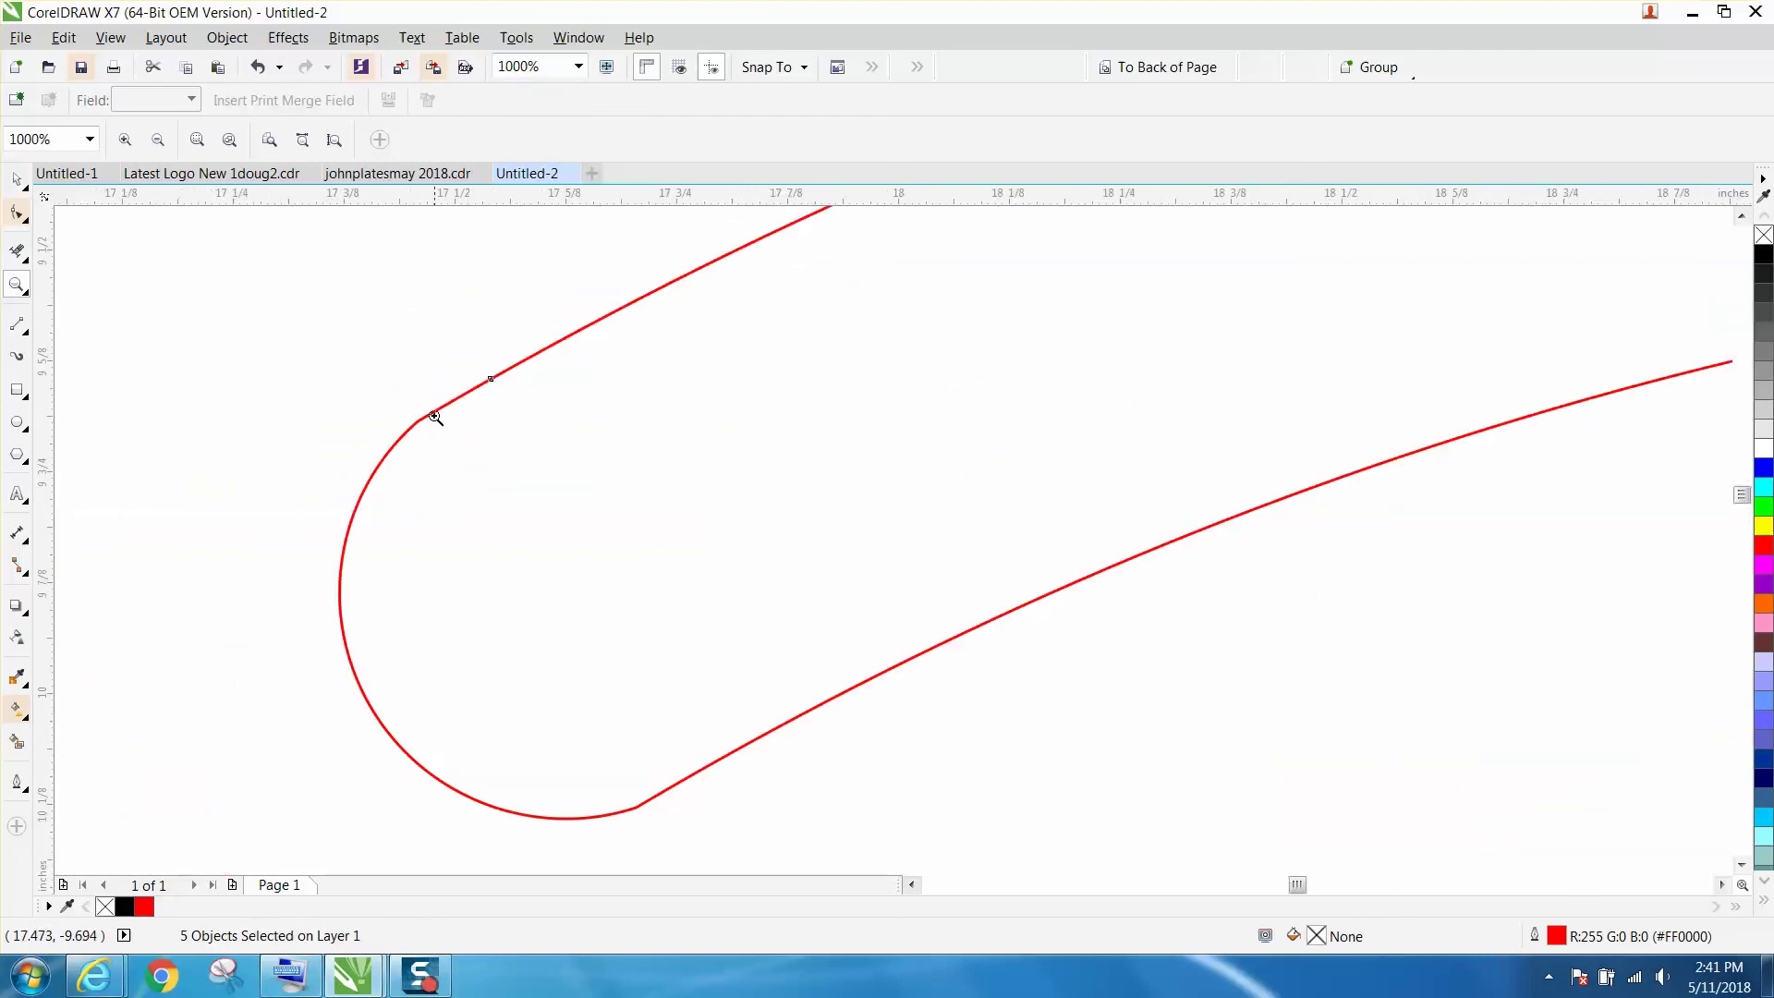
scroll(417, 404, down, 3)
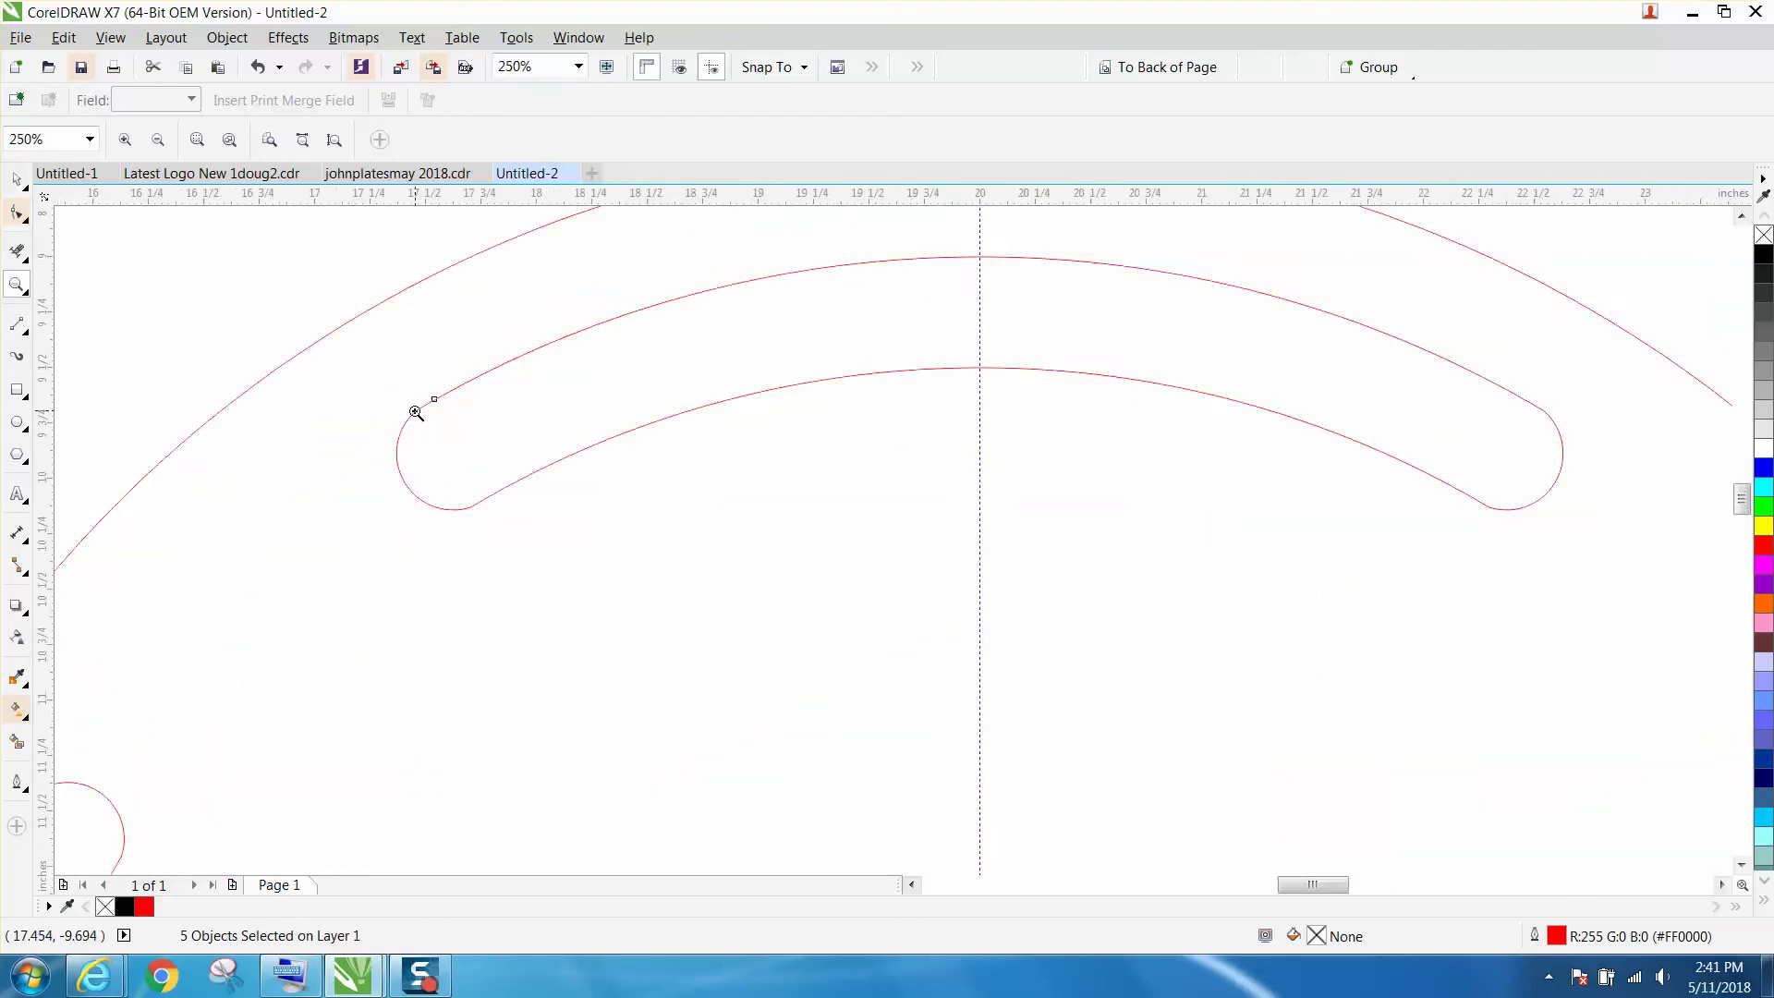
scroll(444, 430, down, 1)
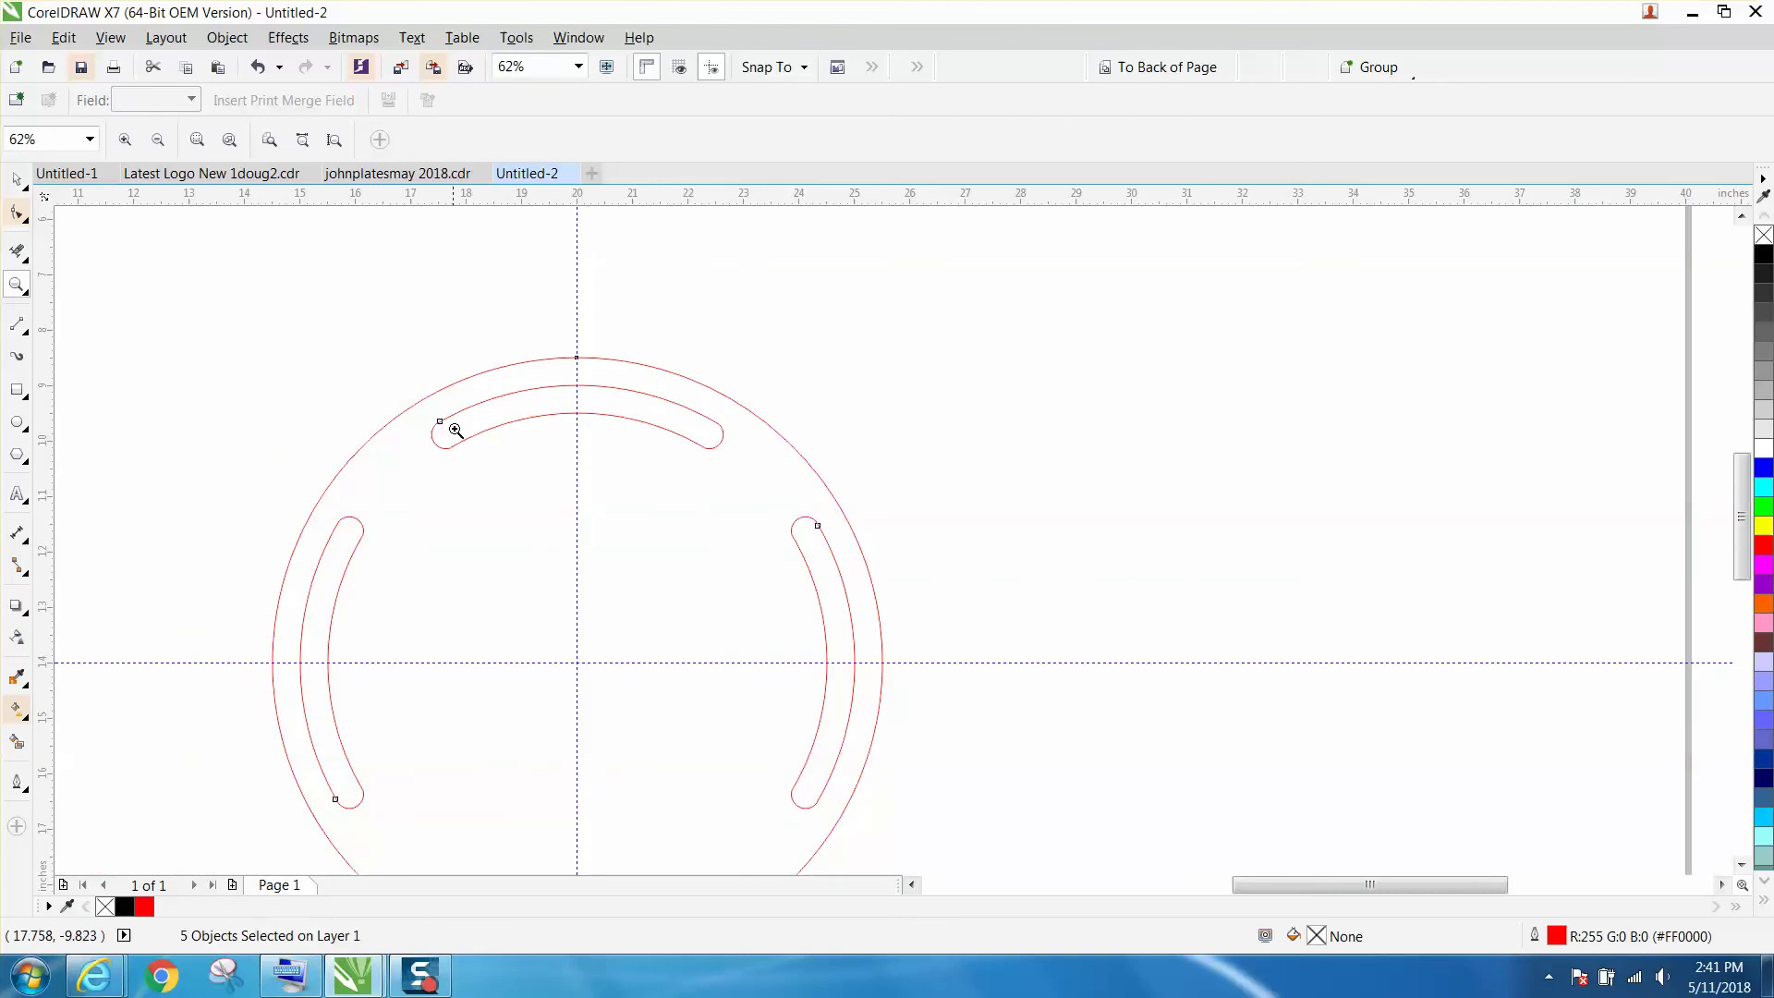
scroll(459, 426, down, 1)
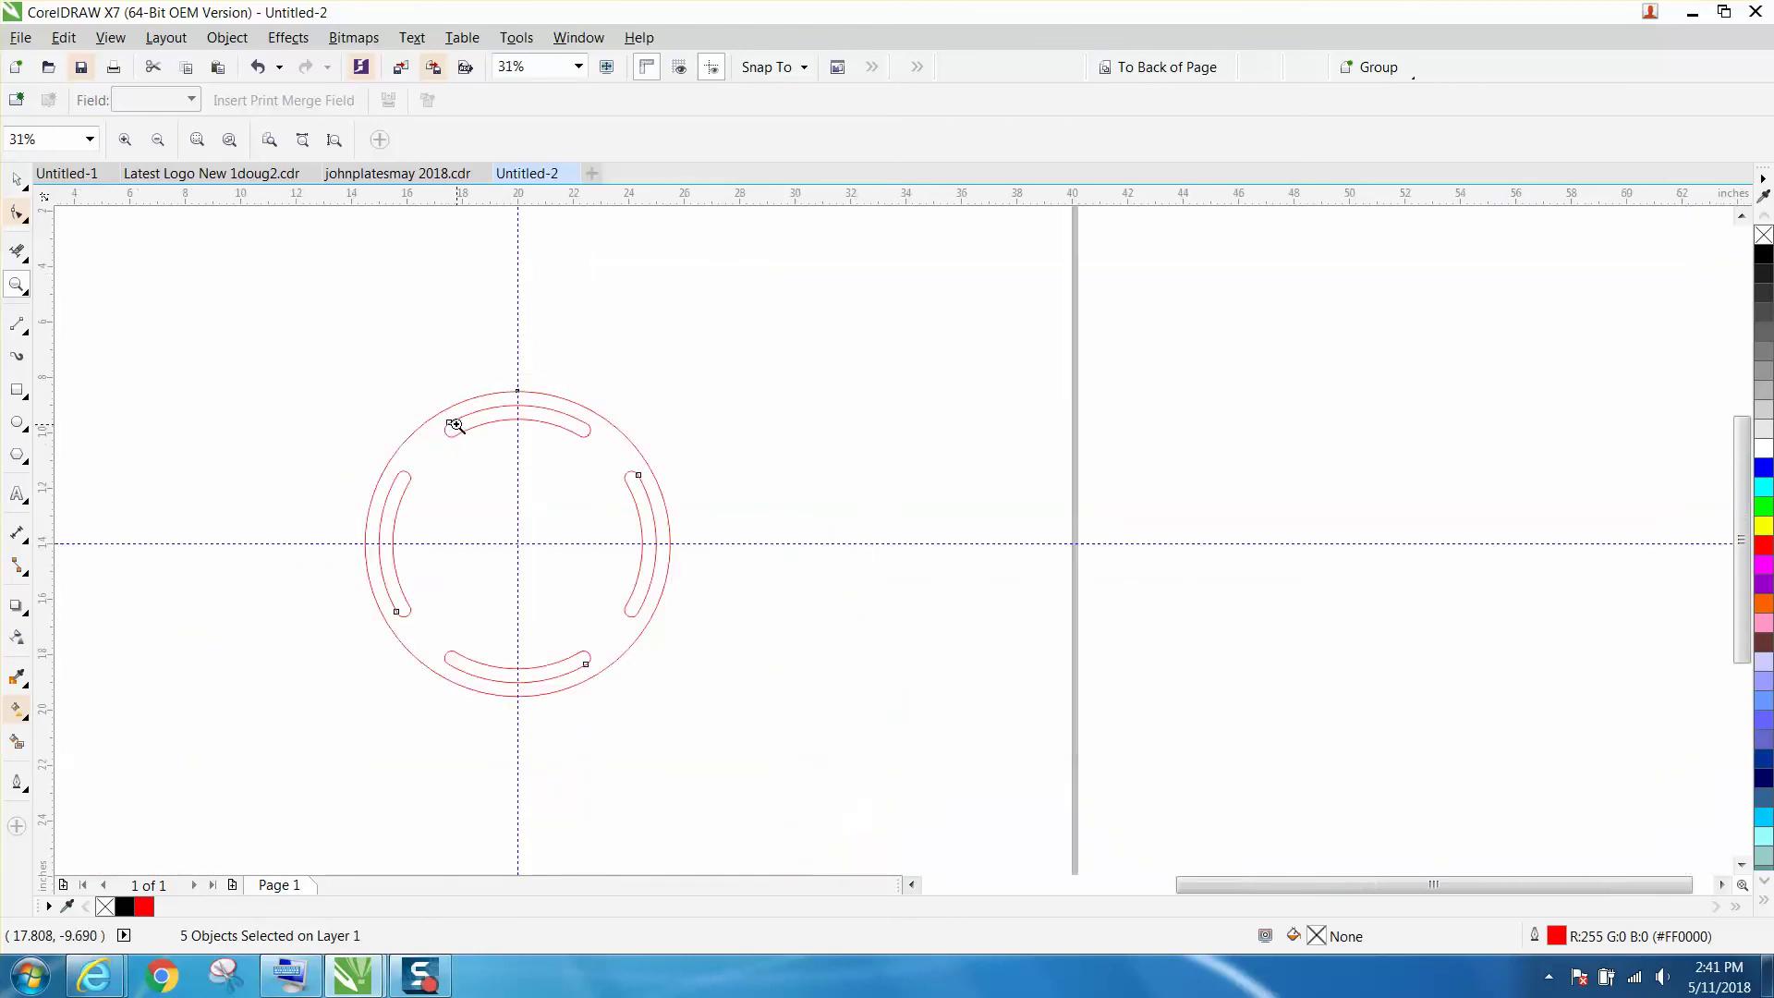
scroll(455, 426, down, 1)
drag(369, 395, 657, 585)
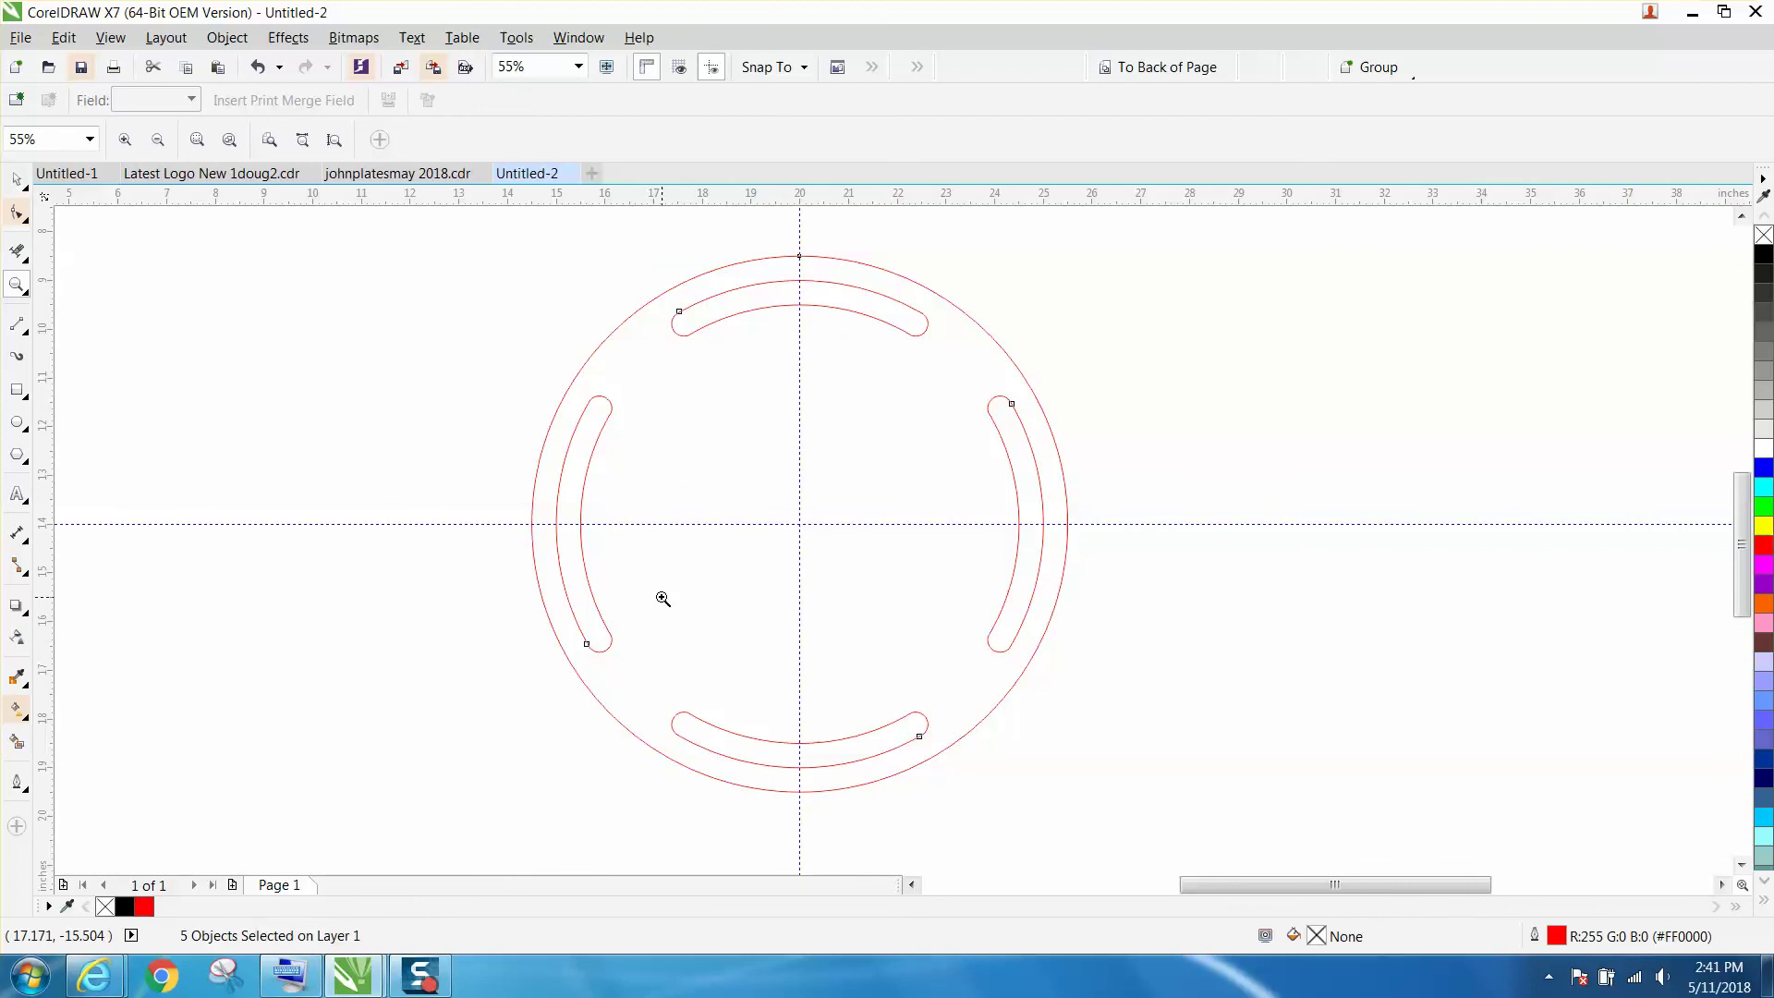